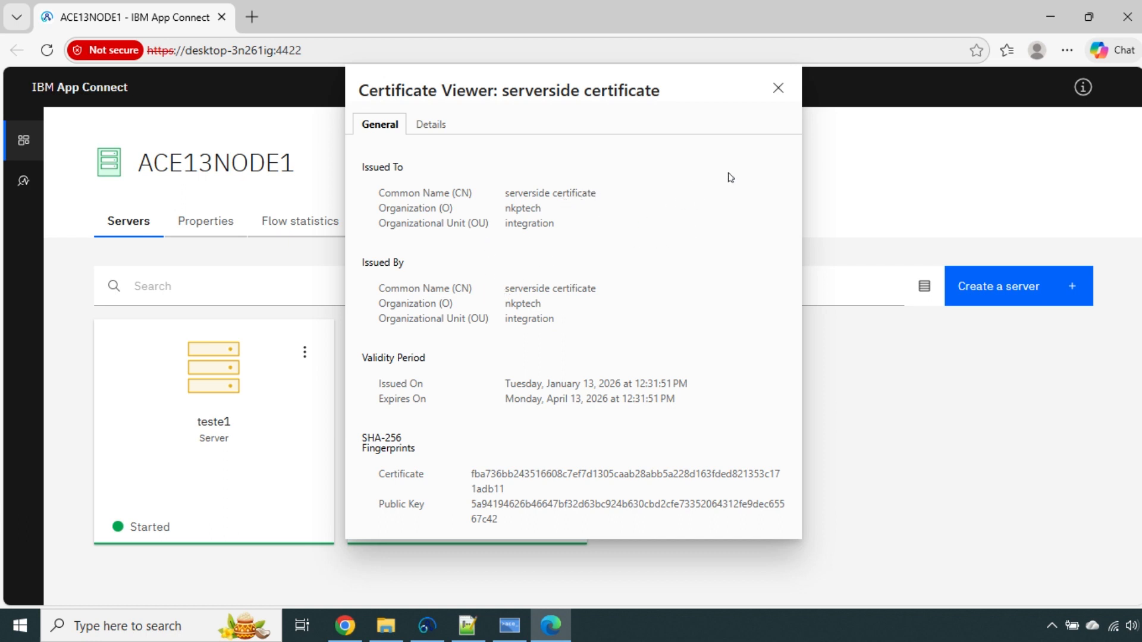
Close the server certificate viewer and check the site's connection security information
left_click(777, 89)
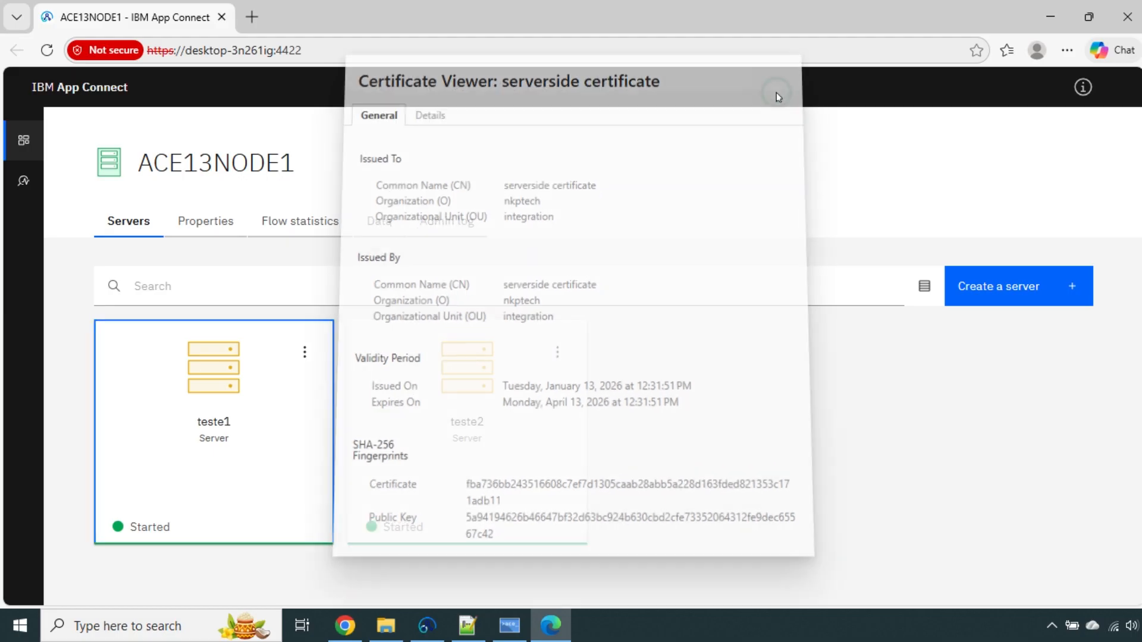
left_click(100, 52)
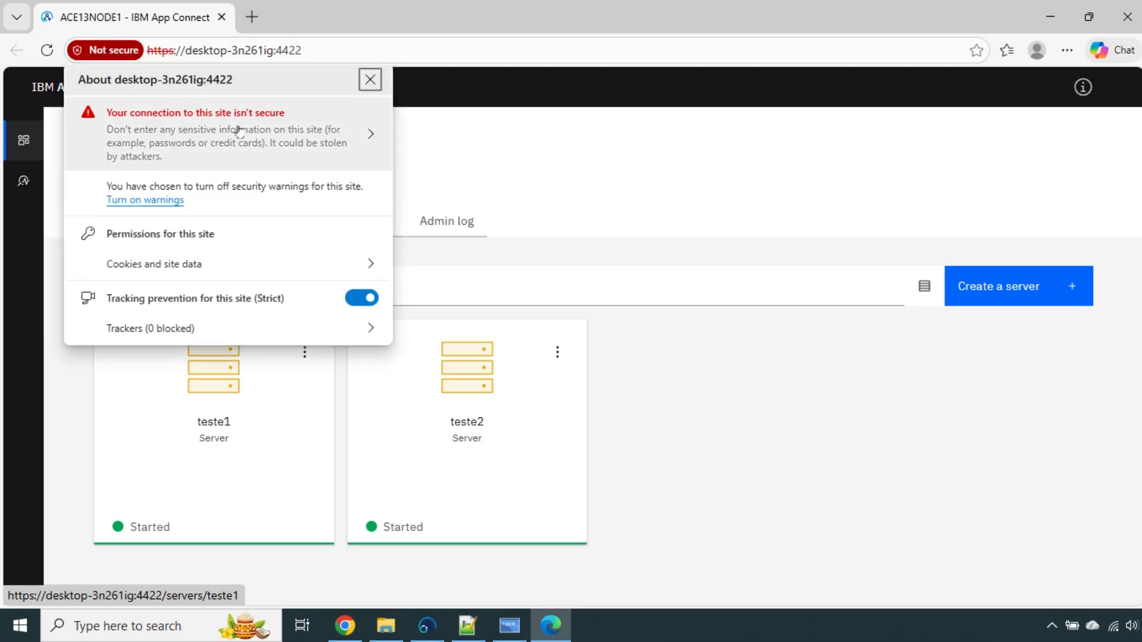
left_click(771, 404)
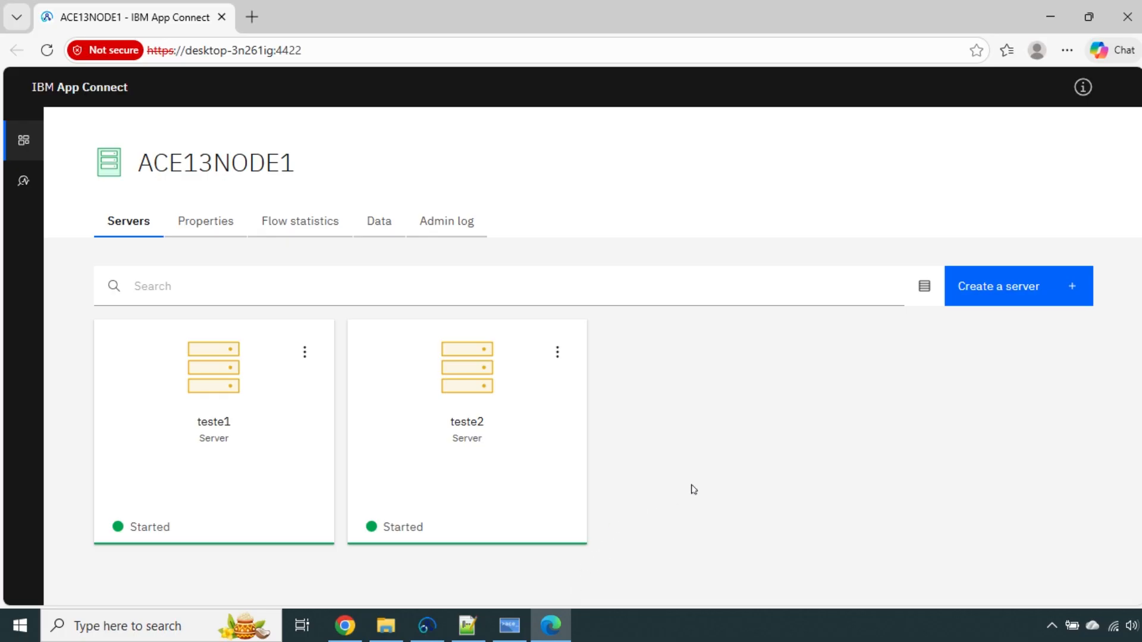
Switch to Notepad++ and change the alias in the keytool genkeypair command to keypair2
left_click(467, 625)
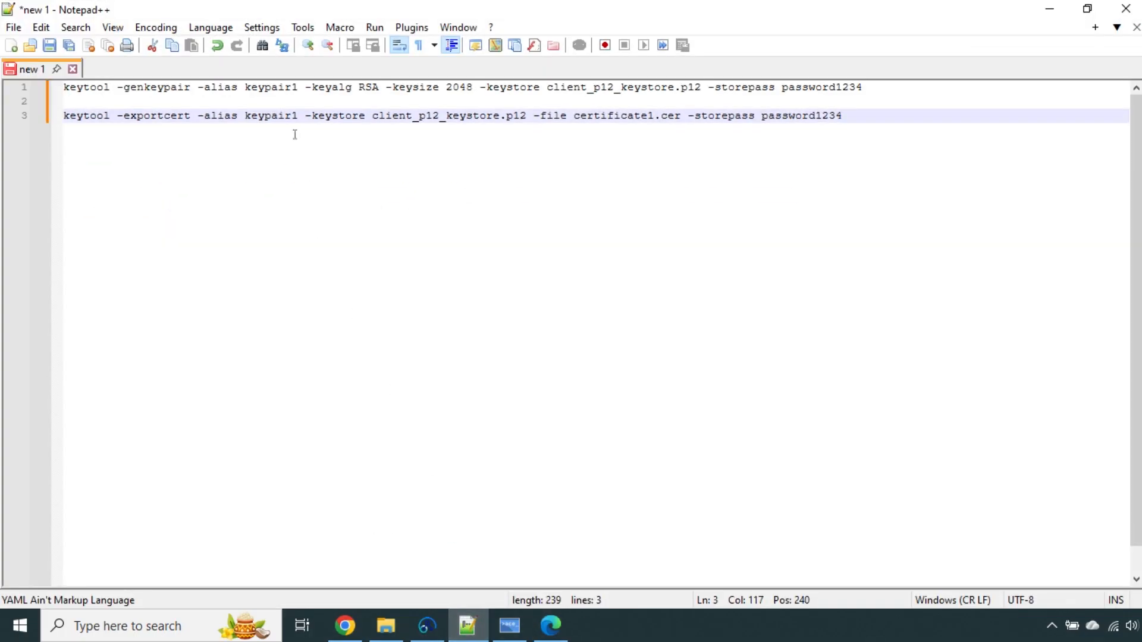
double_click(163, 87)
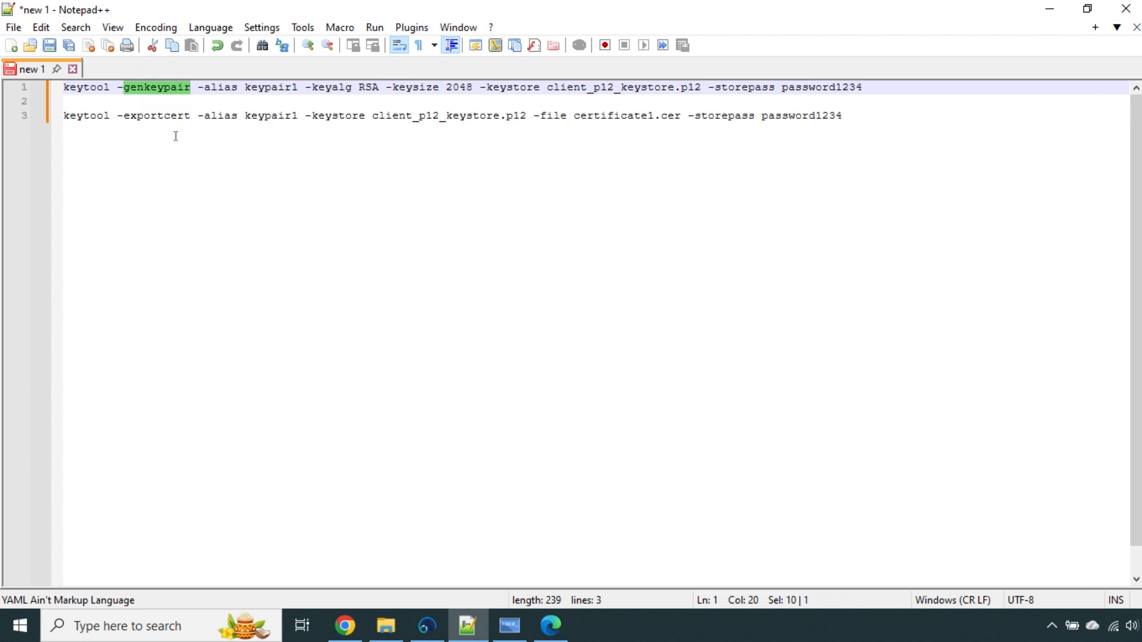
left_click(271, 86)
left_click(303, 87)
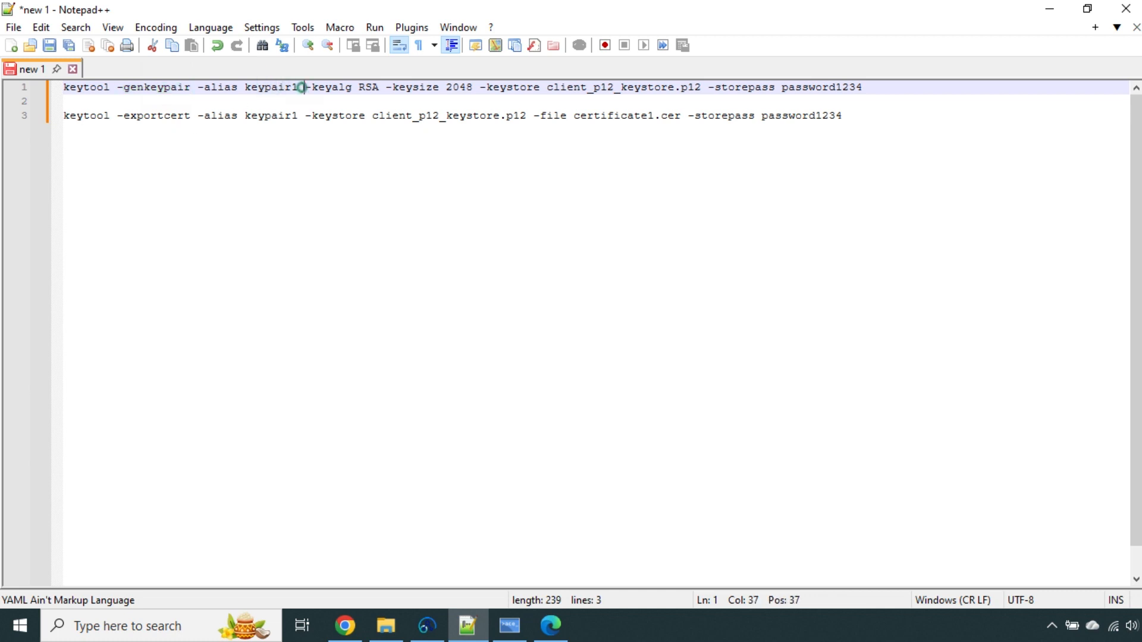
left_click(300, 85)
key("BackSpace")
type("2")
Examine the key algorithm, keystore file and store password options of the genkeypair command
double_click(332, 88)
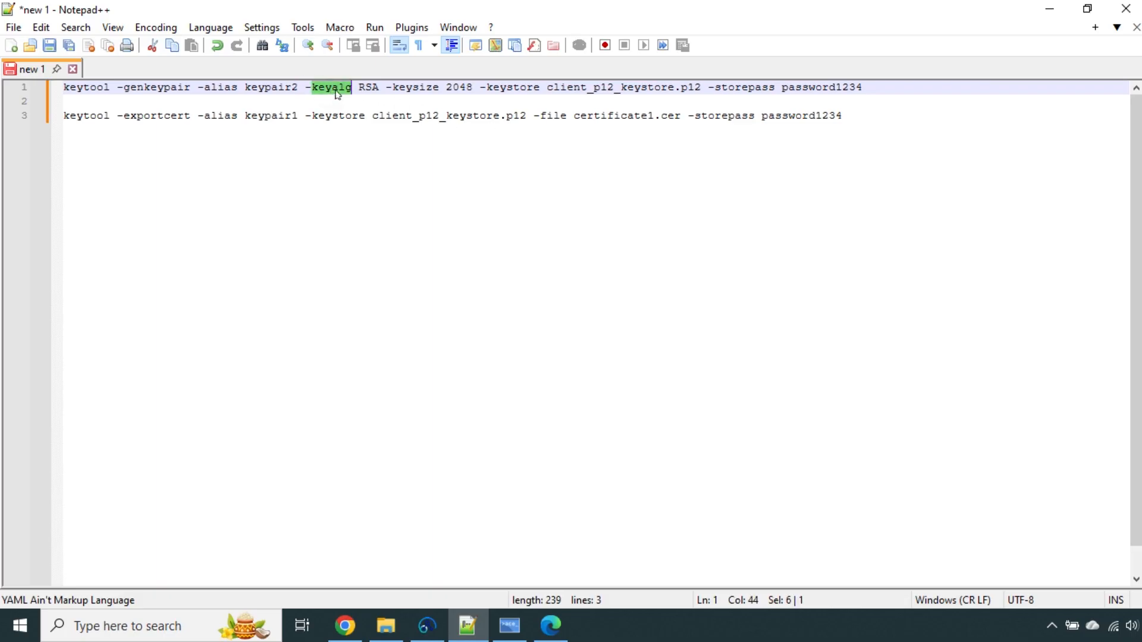
left_click(521, 88)
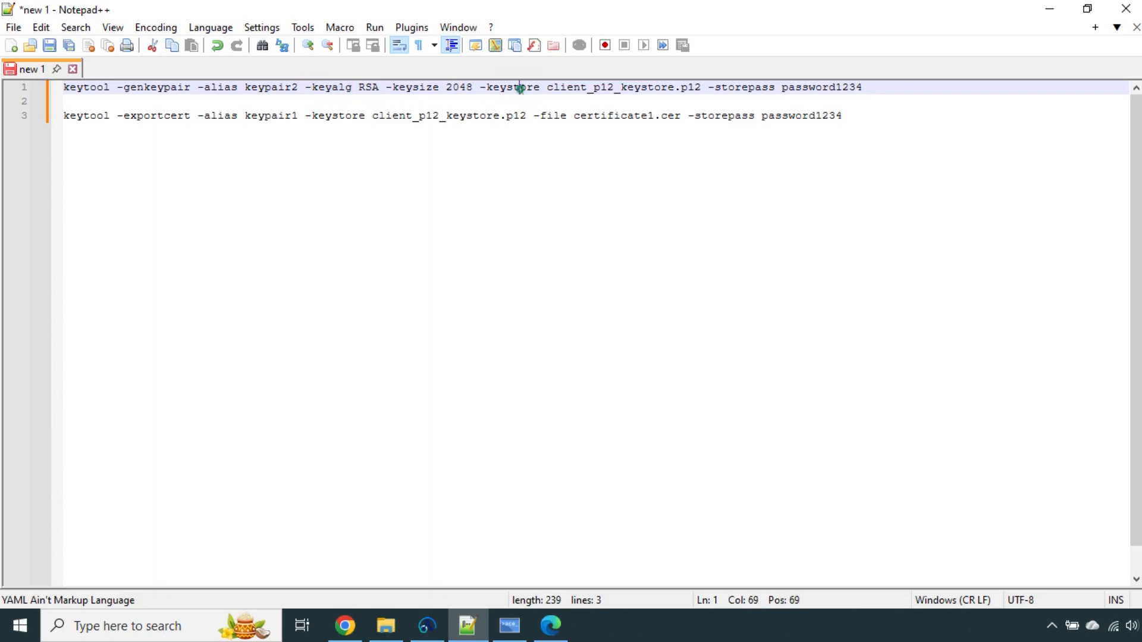
left_click(569, 99)
left_click_drag(547, 87, 702, 90)
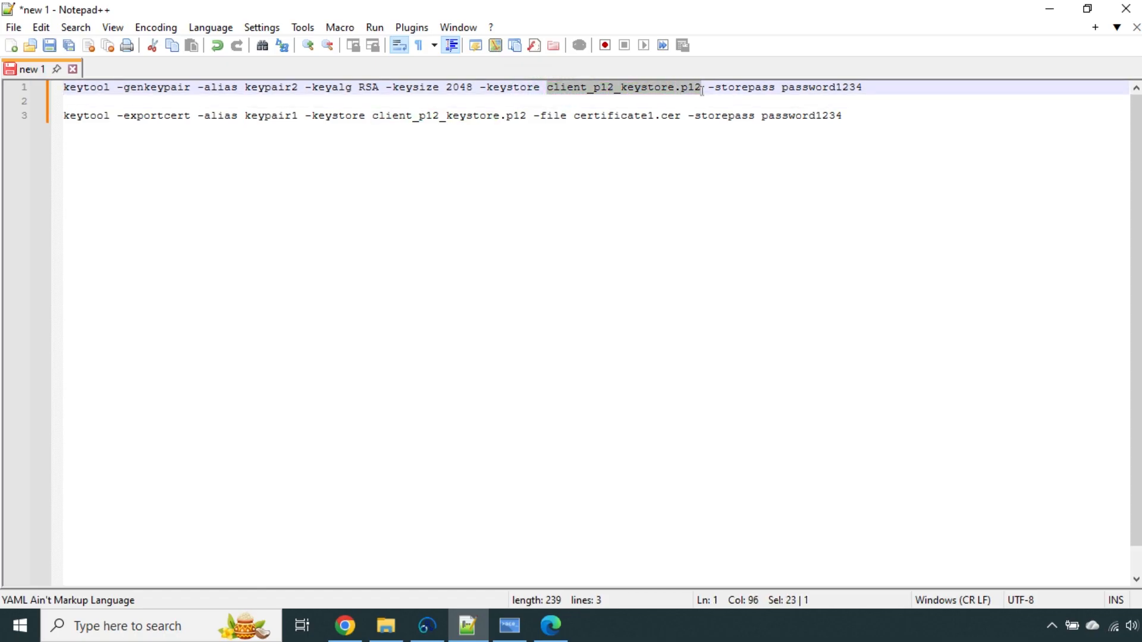
left_click(699, 185)
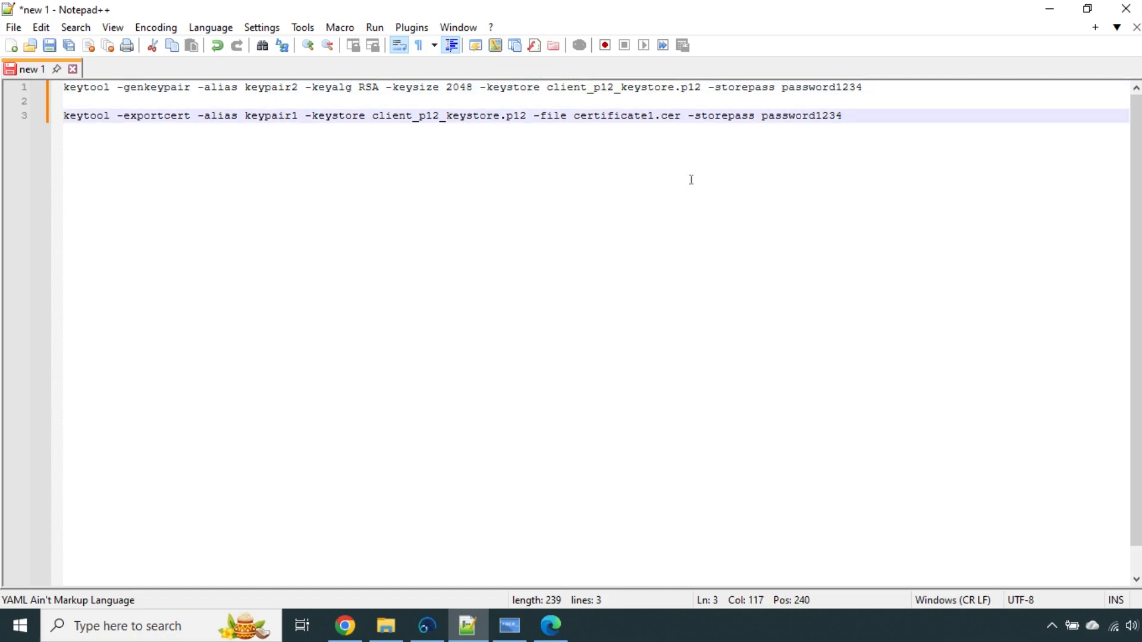
double_click(751, 89)
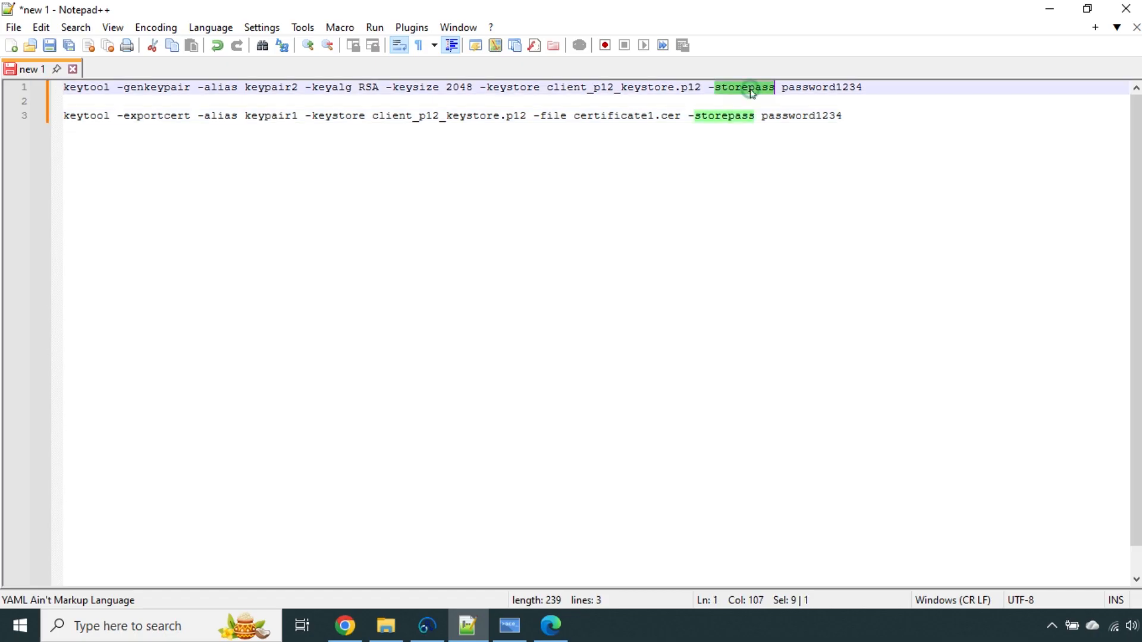
double_click(786, 94)
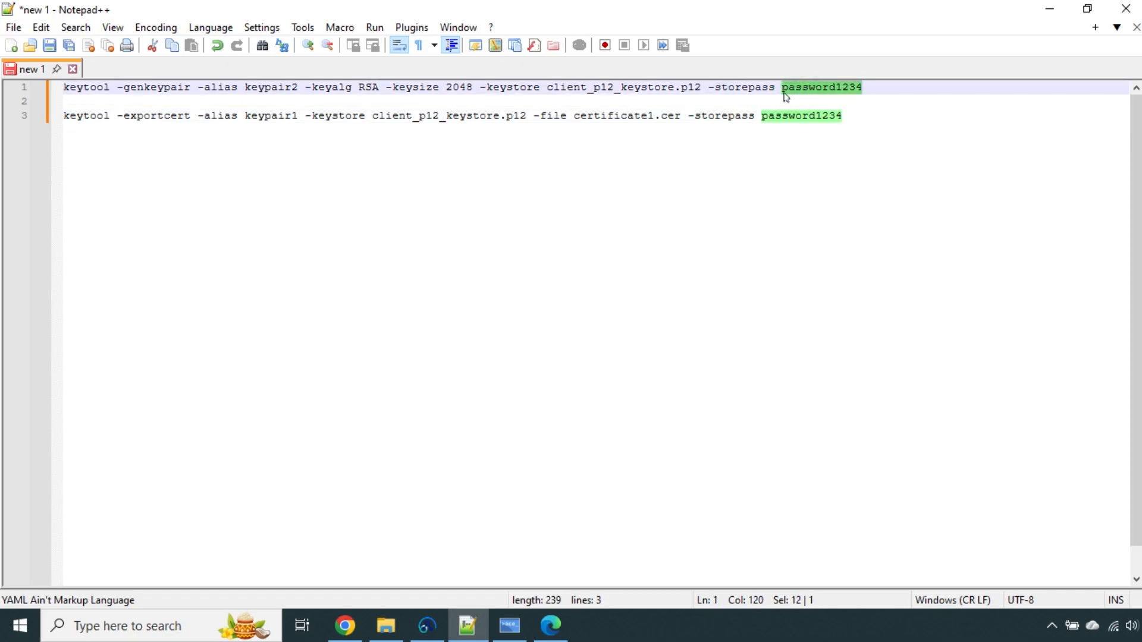
double_click(654, 94)
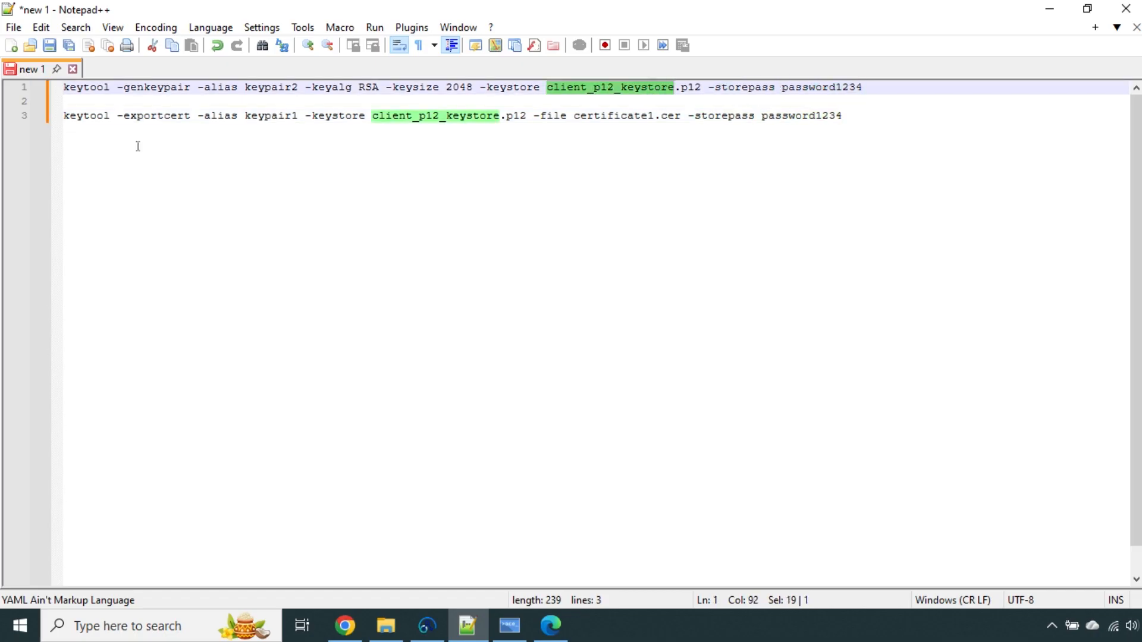
Compare the exportcert command's keystore, certificate file and store password options with the genkeypair command
left_click(336, 121)
left_click(878, 84)
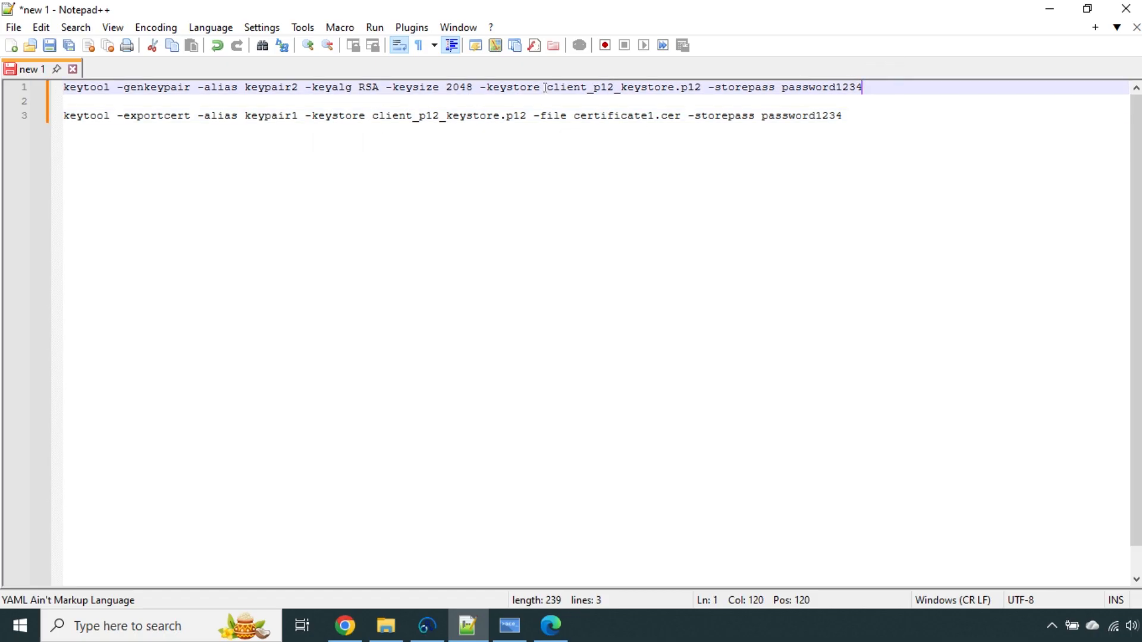
left_click_drag(546, 88, 701, 87)
left_click_drag(371, 114, 549, 113)
key("End")
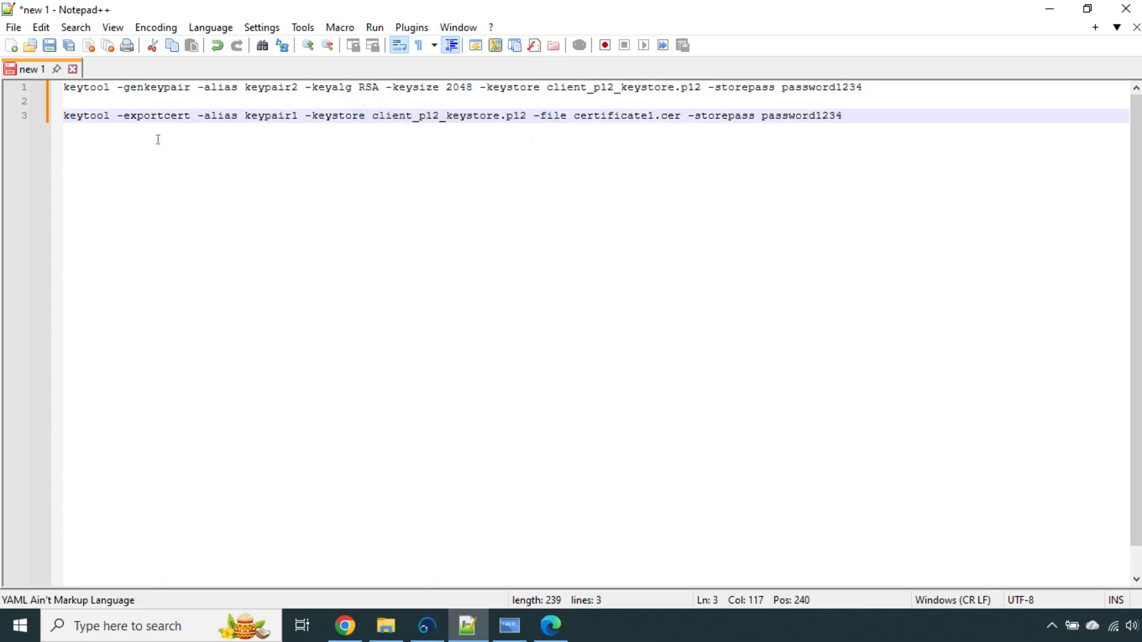
double_click(143, 117)
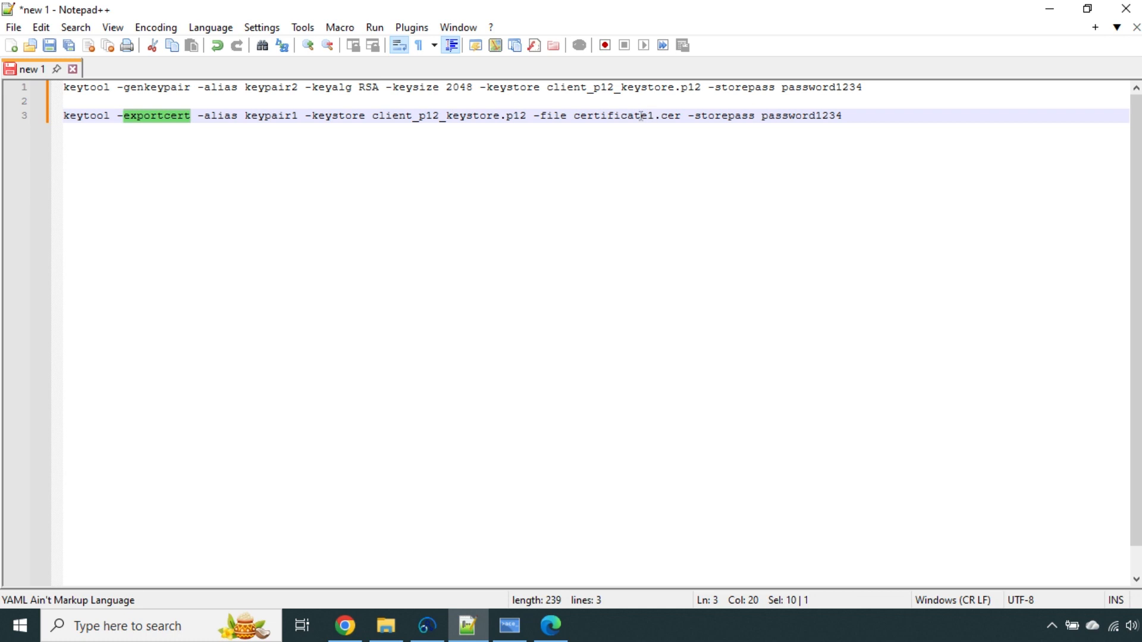
left_click(674, 115)
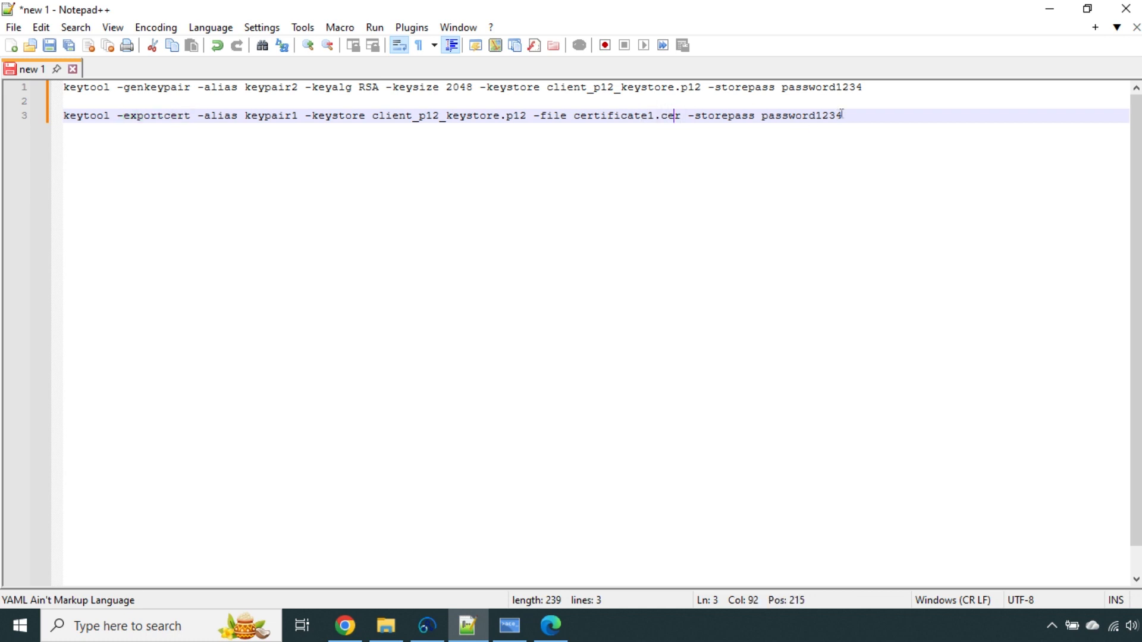
left_click_drag(842, 116, 862, 88)
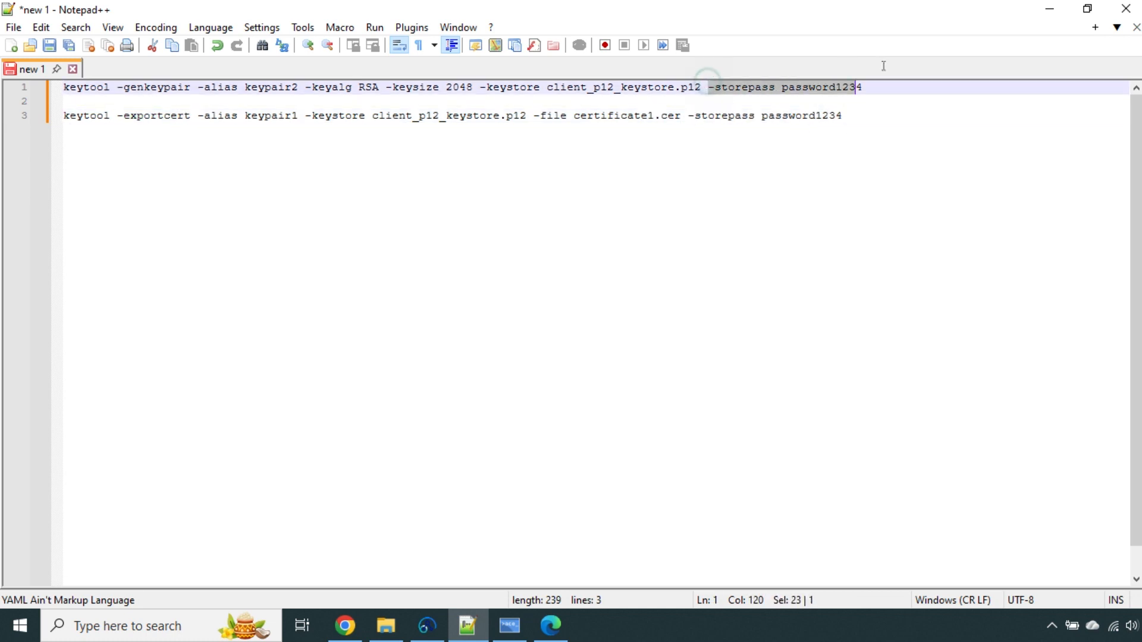
left_click(866, 148)
left_click(863, 88)
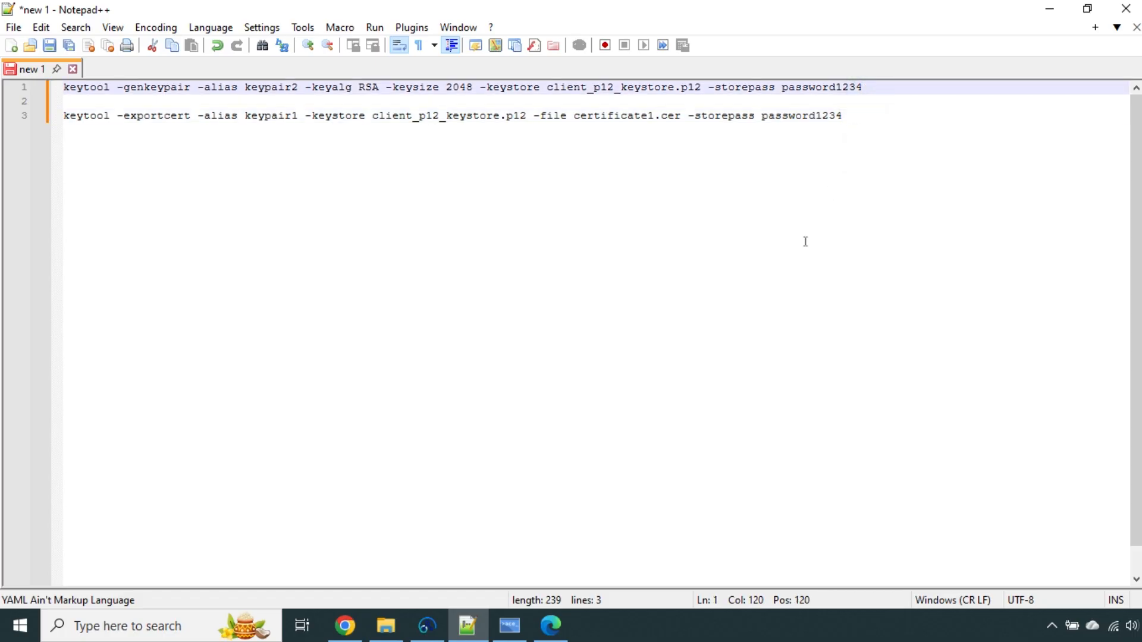
Switch to File Explorer and create a folder named Client inside C:\test\certs
left_click(392, 623)
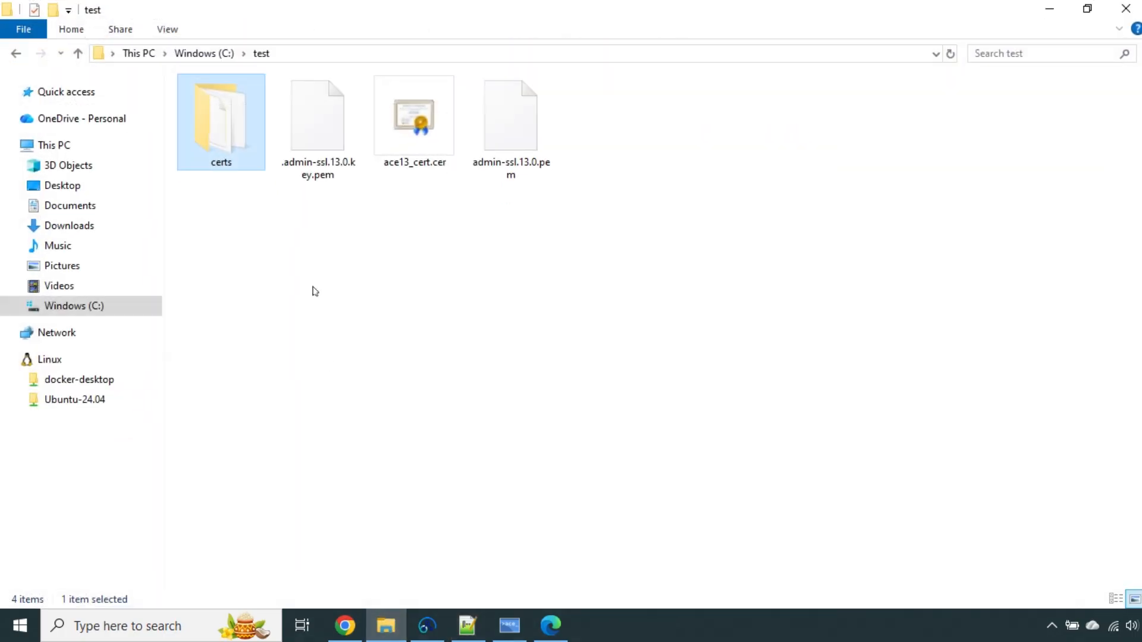
double_click(226, 112)
right_click(269, 241)
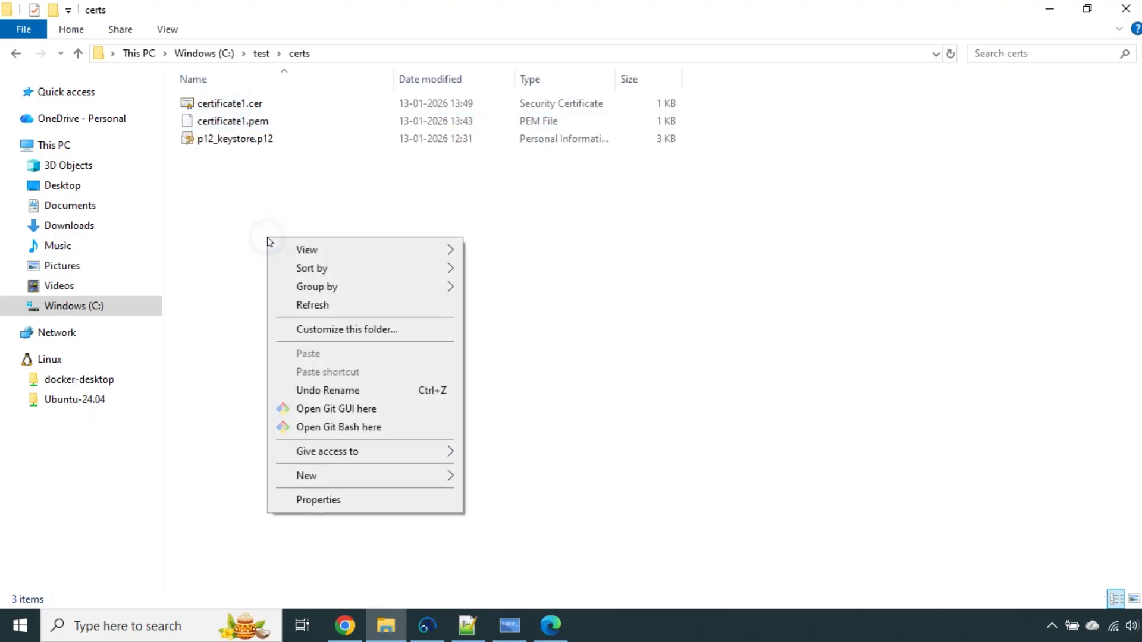
left_click(336, 475)
left_click(501, 272)
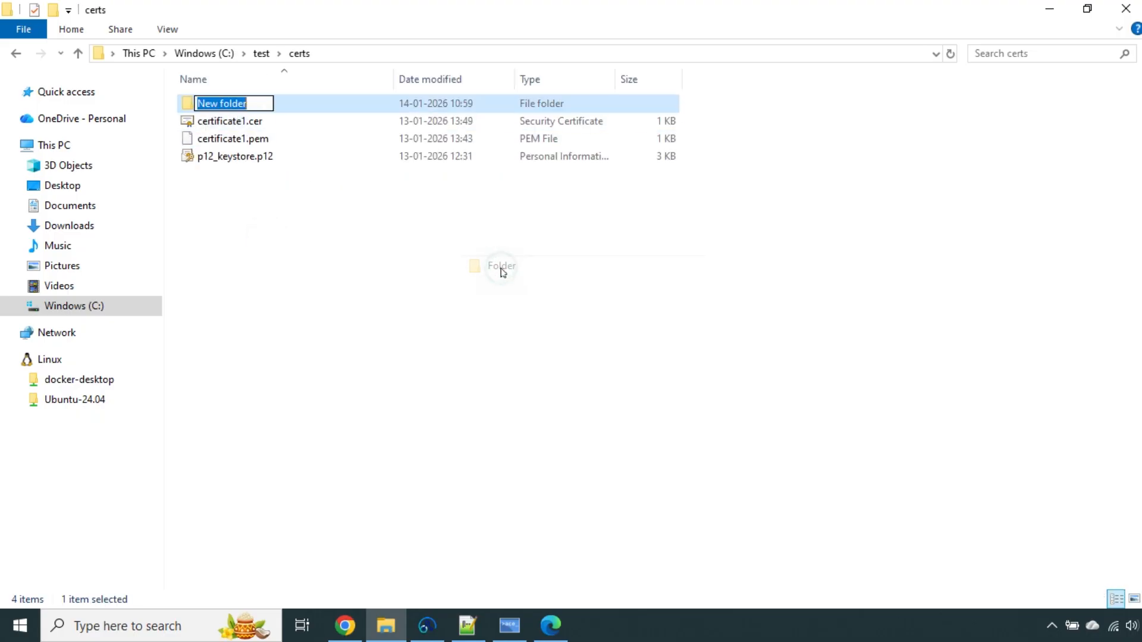
type("Client")
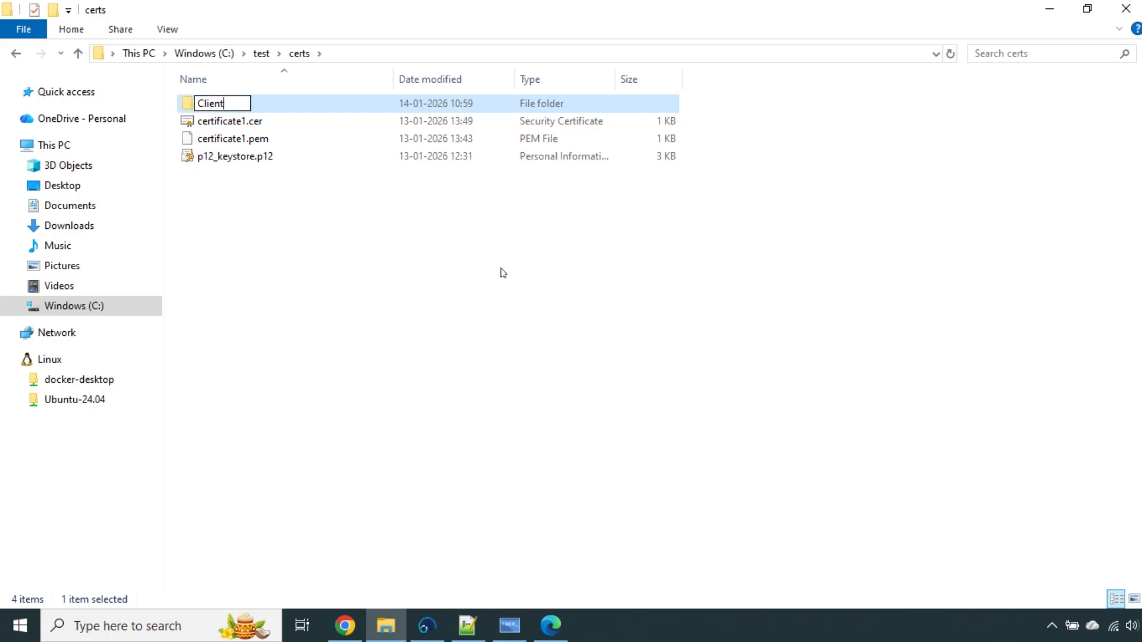
left_click(501, 272)
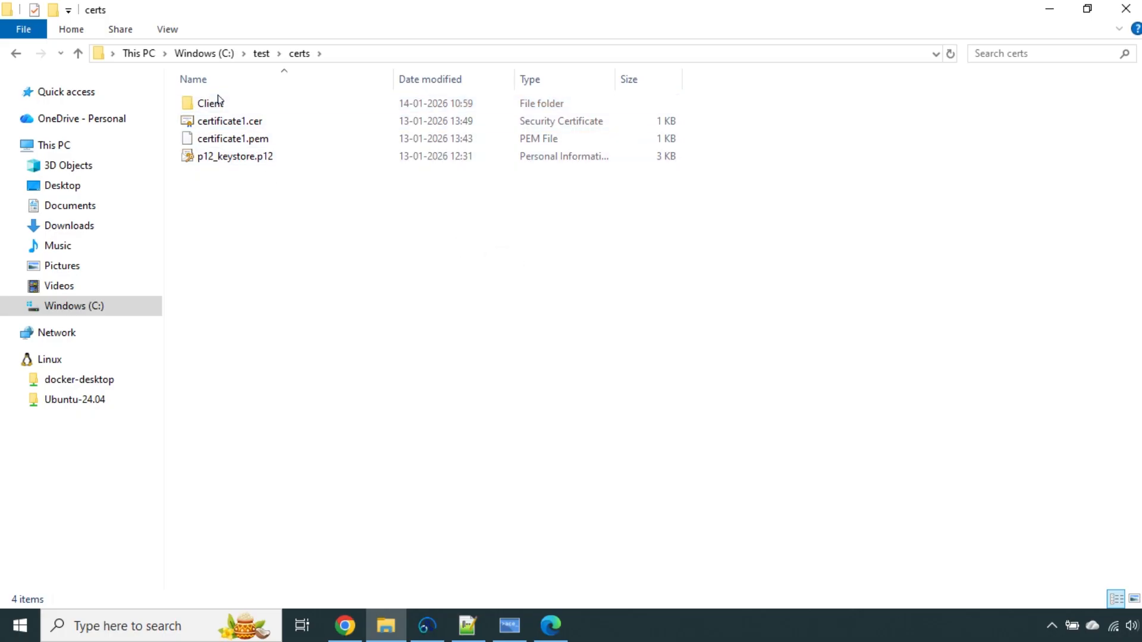
Copy the Client folder's path and change the IBM App Connect Enterprise Console's working directory to C:\test\certs\Client
double_click(210, 103)
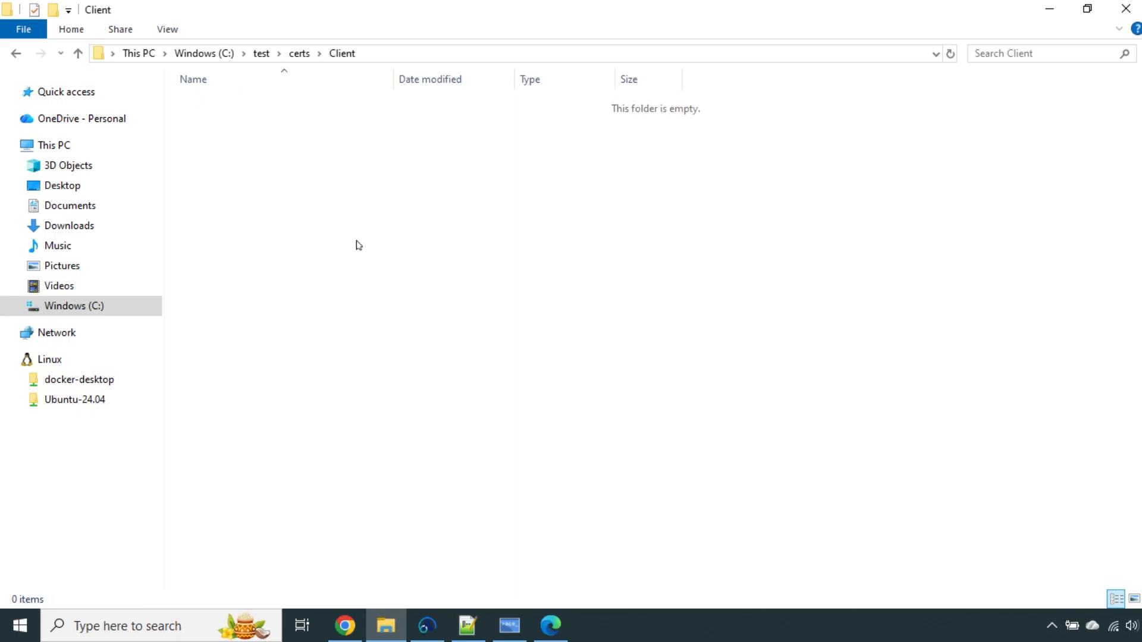
left_click(390, 52)
key("ctrl+c")
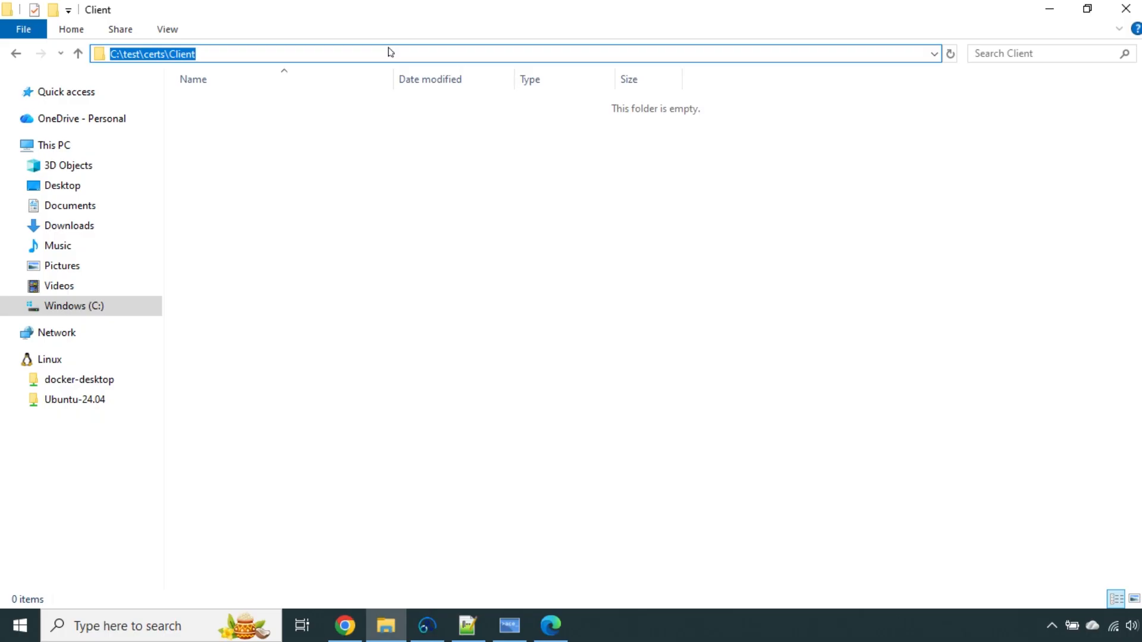
left_click(509, 625)
right_click(543, 408)
key("Return")
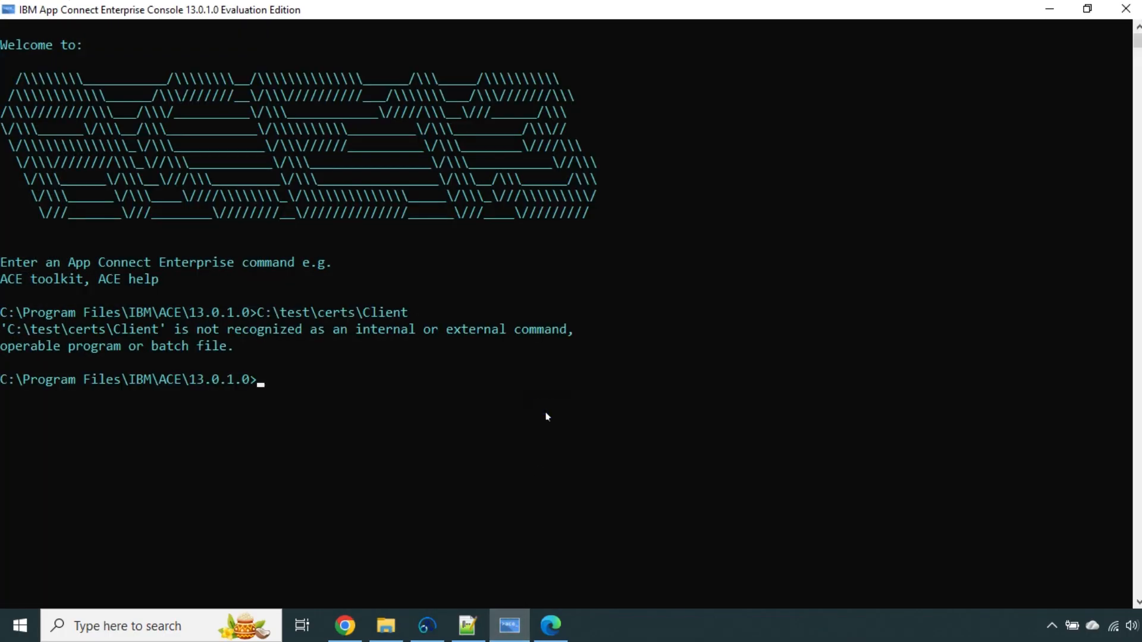
type("cd")
right_click(545, 413)
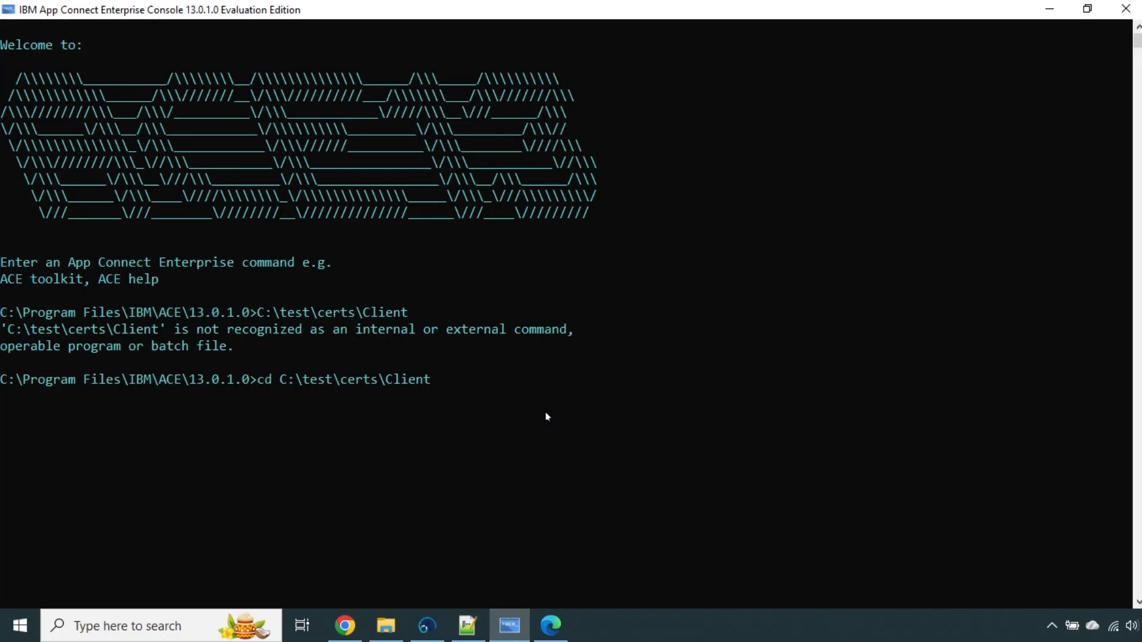
key("Return")
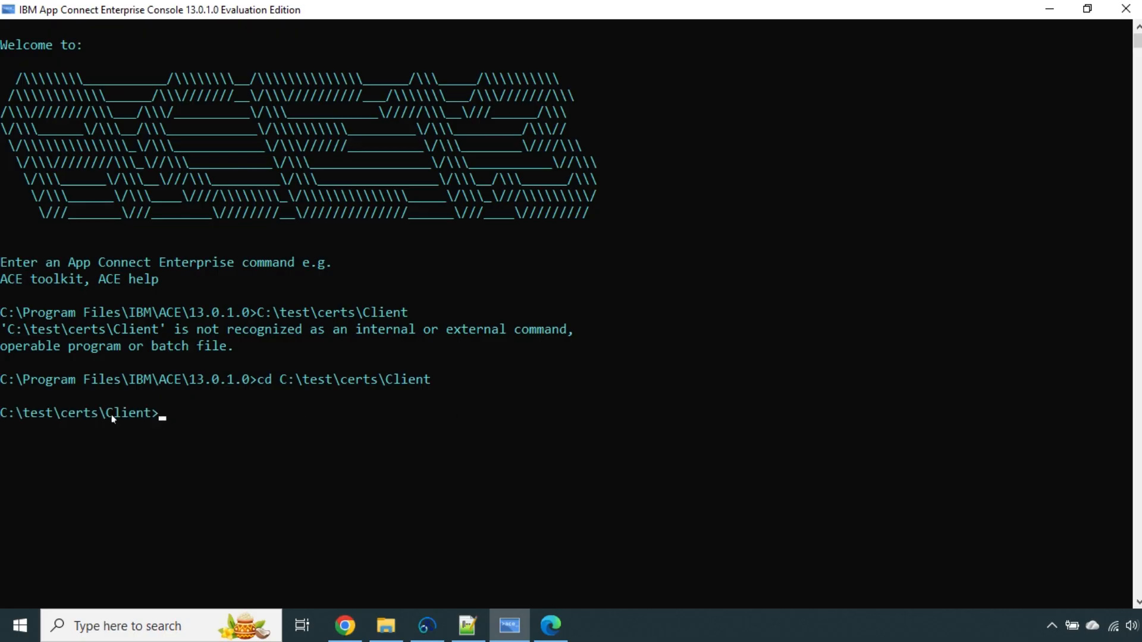
left_click(191, 428)
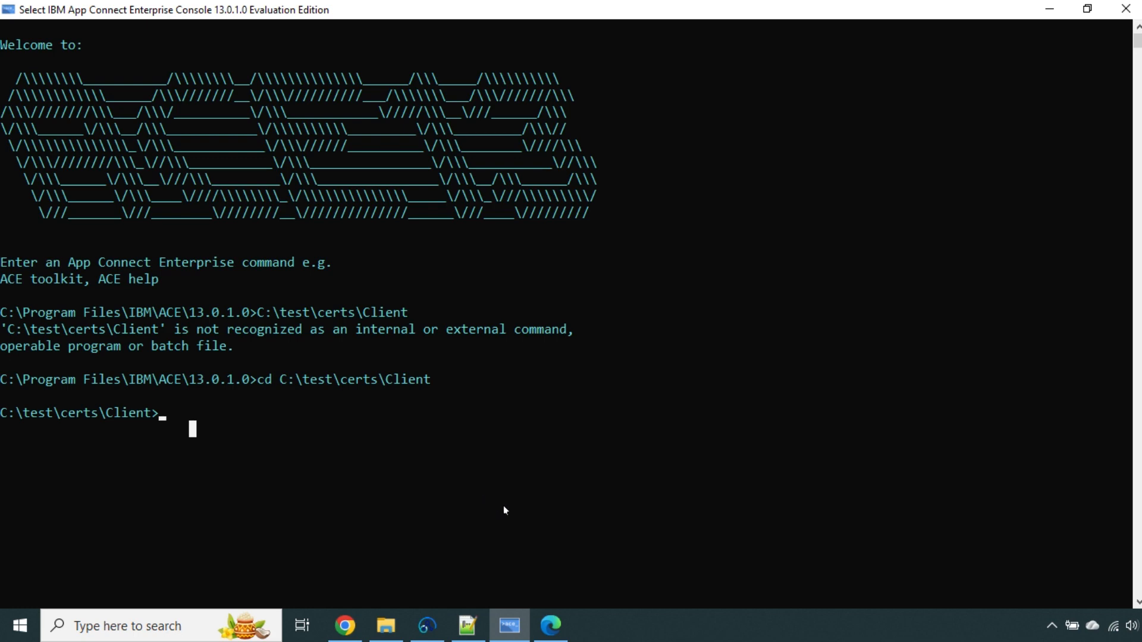
Copy the genkeypair command for keypair2, including its keystore password, from Notepad++ and run it in the IBM App Connect Enterprise Console
left_click(476, 625)
left_click_drag(864, 87, 64, 87)
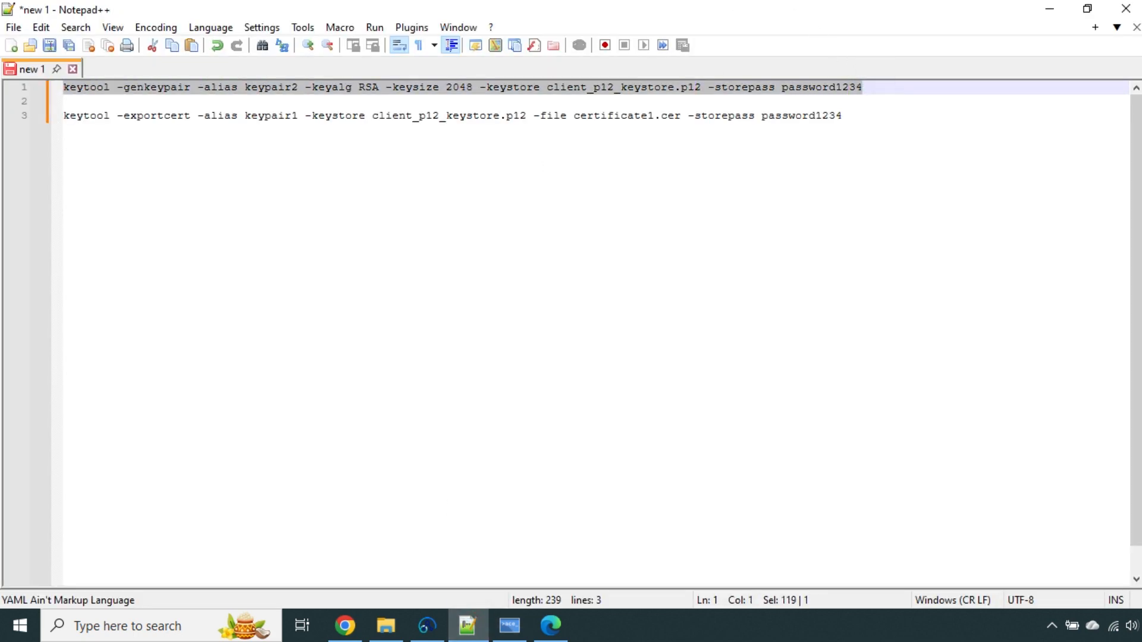
left_click(509, 624)
scroll(530, 351, "down", 1)
left_click(530, 352)
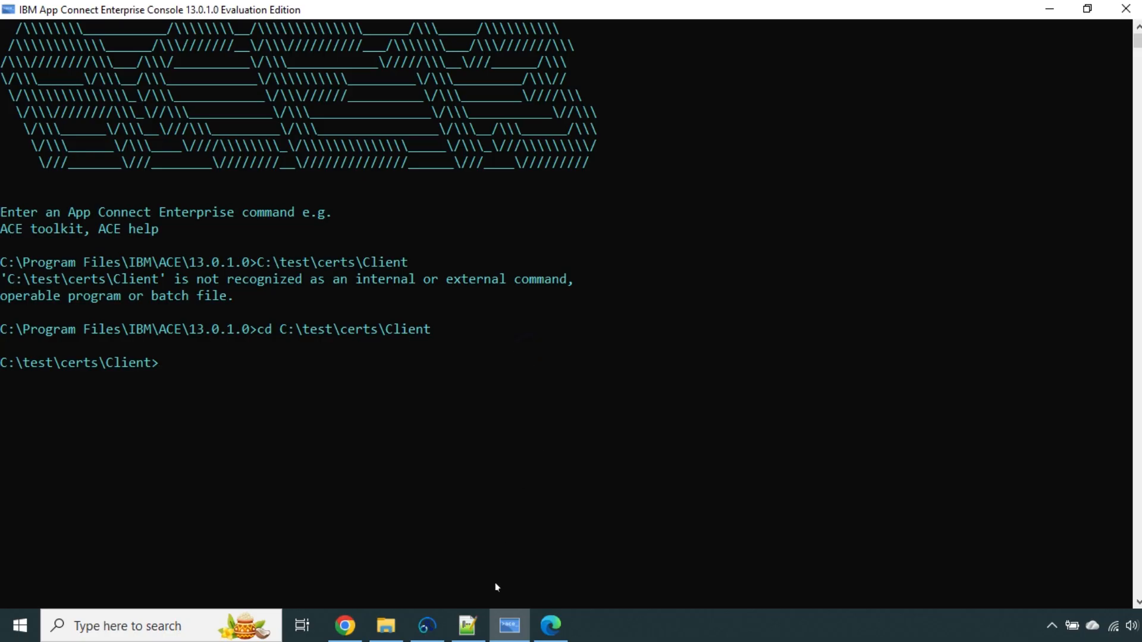
left_click(468, 625)
right_click(629, 91)
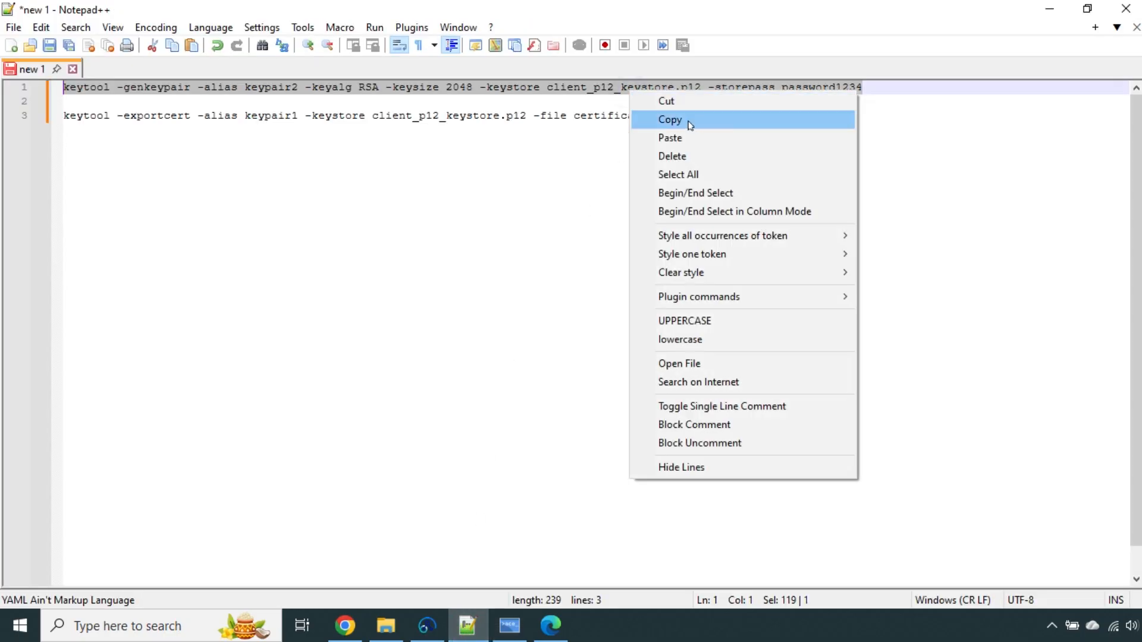
left_click(690, 125)
left_click(509, 624)
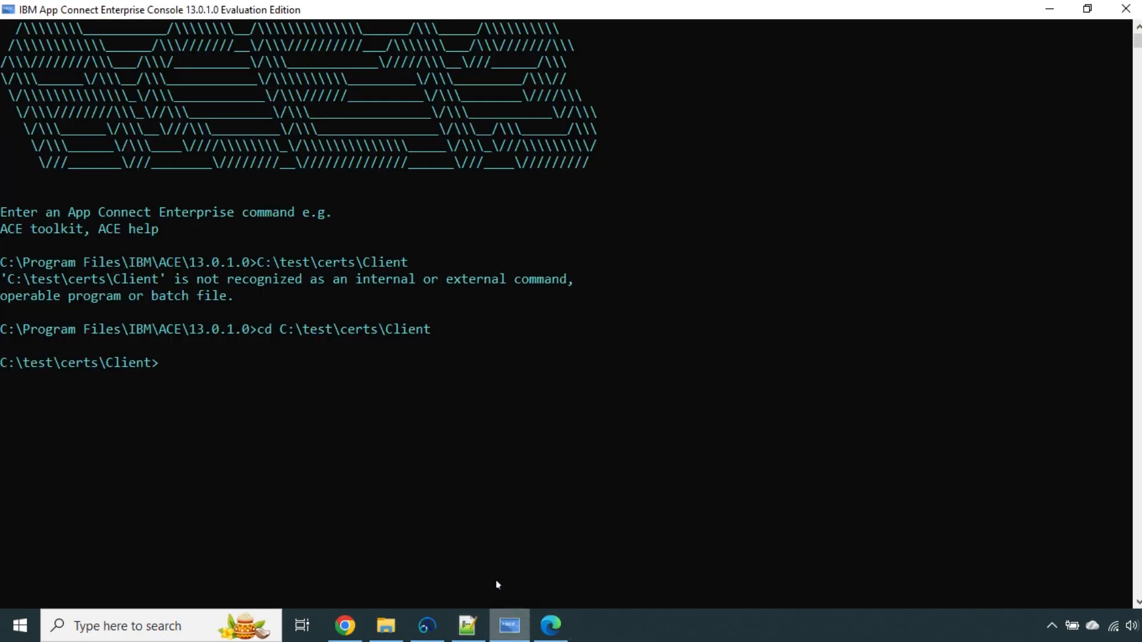
right_click(475, 469)
key("Return")
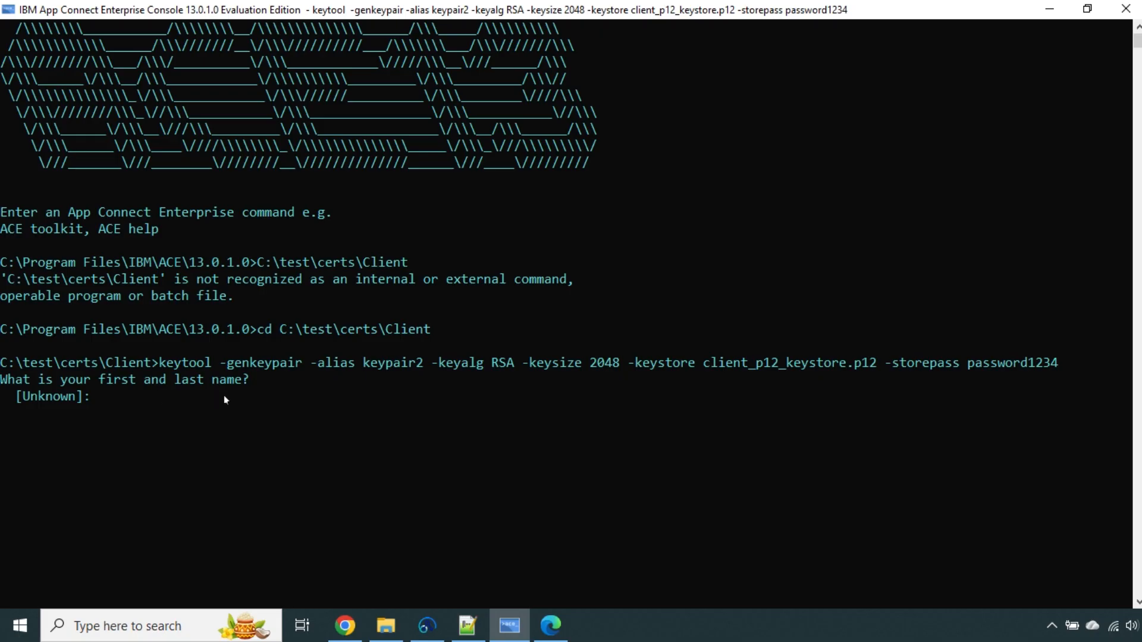
Answer the keytool prompts with Clientside certificate as the name, integration as the organizational unit and nkptech as the organization
type("Clientside certificate")
key("Return")
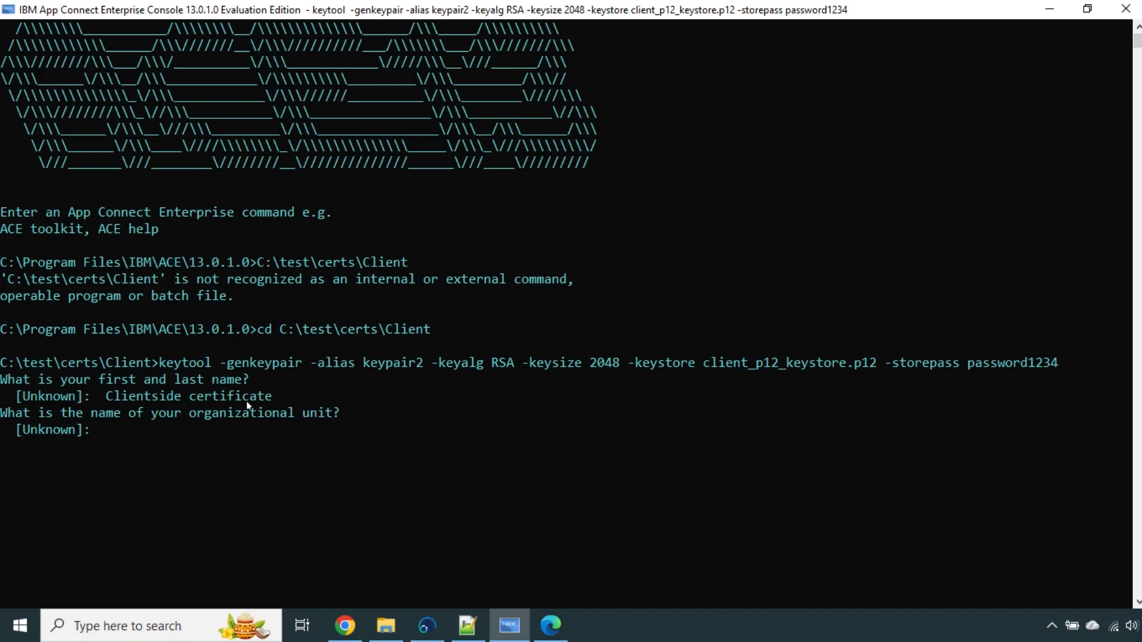
type("integrat")
key("BackSpace")
key("BackSpace")
type("attn")
key("BackSpace")
key("BackSpace")
type("ion")
key("Return")
type("nkp")
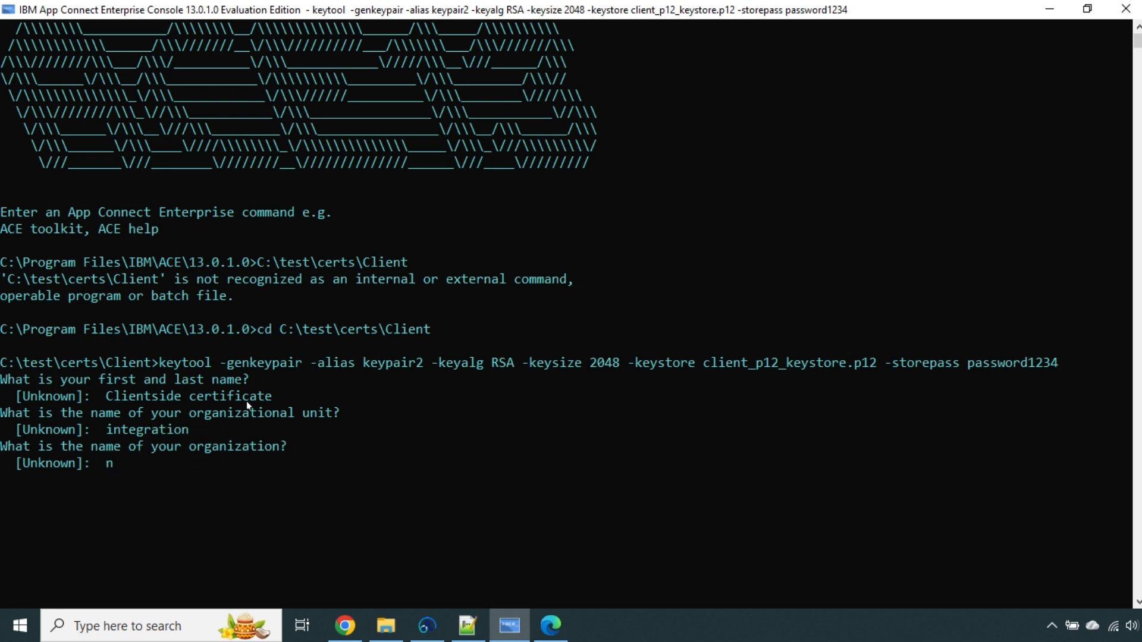
type("tech")
key("Return")
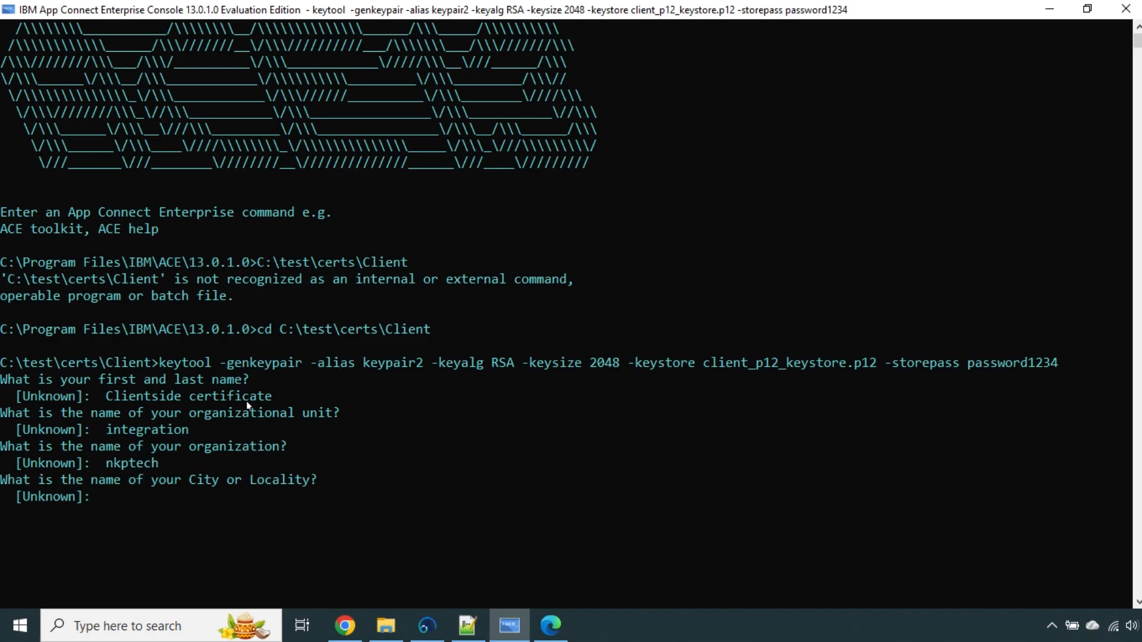
Enter Bangalore as the locality, Karnataka as the state and IN as the country code for the certificate
type("Bangalore")
key("Return")
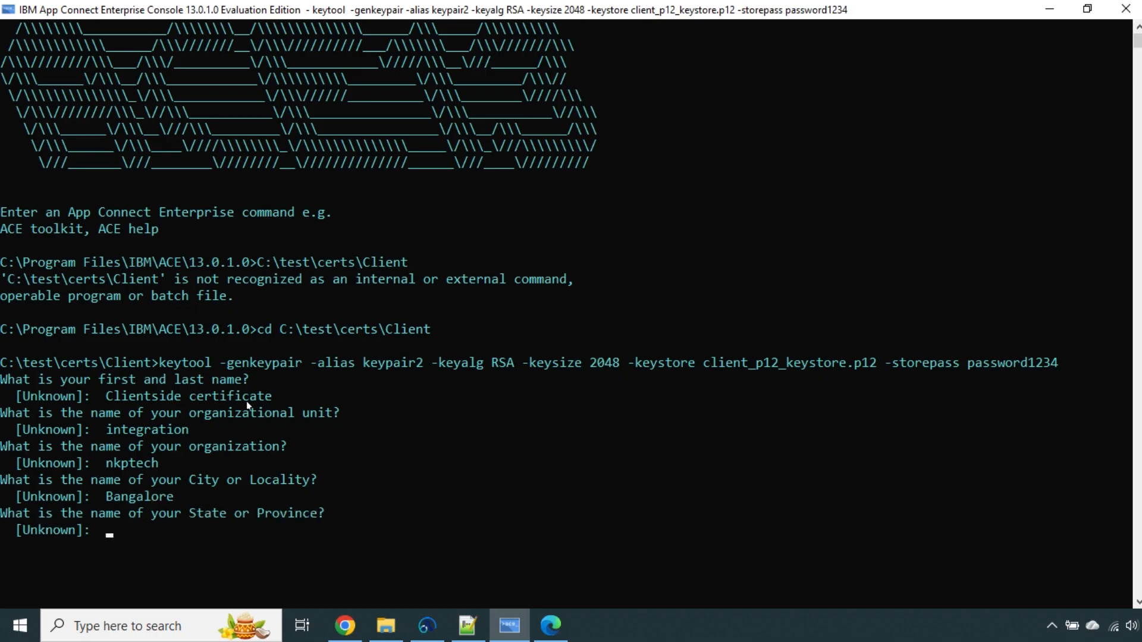
type("La")
key("BackSpace")
type("Karnataka")
key("Return")
type("IN")
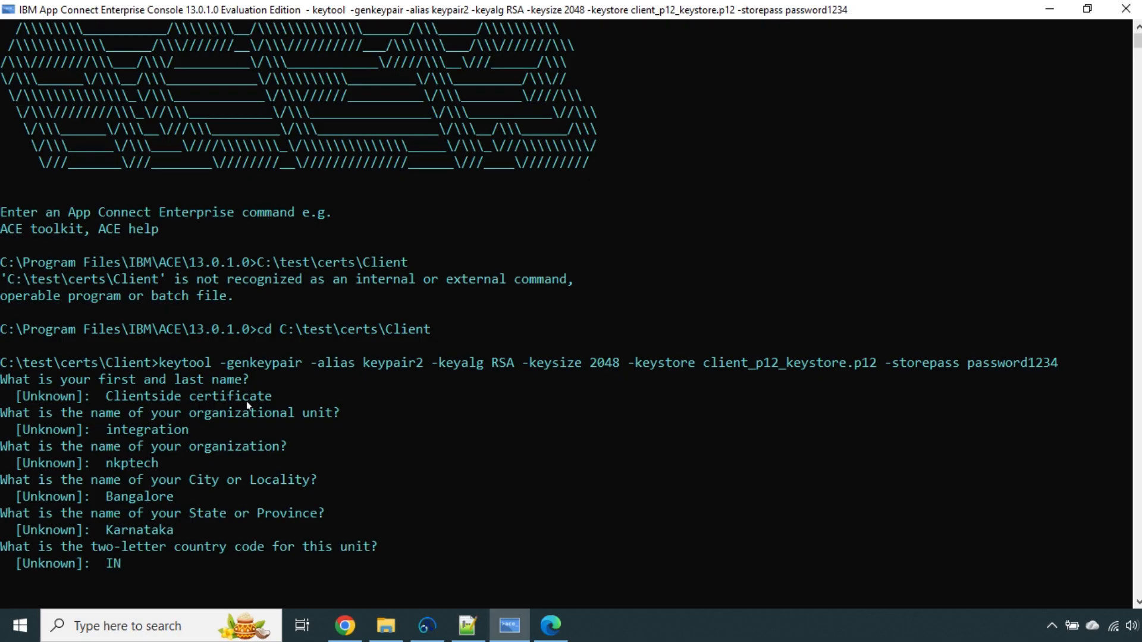
key("Return")
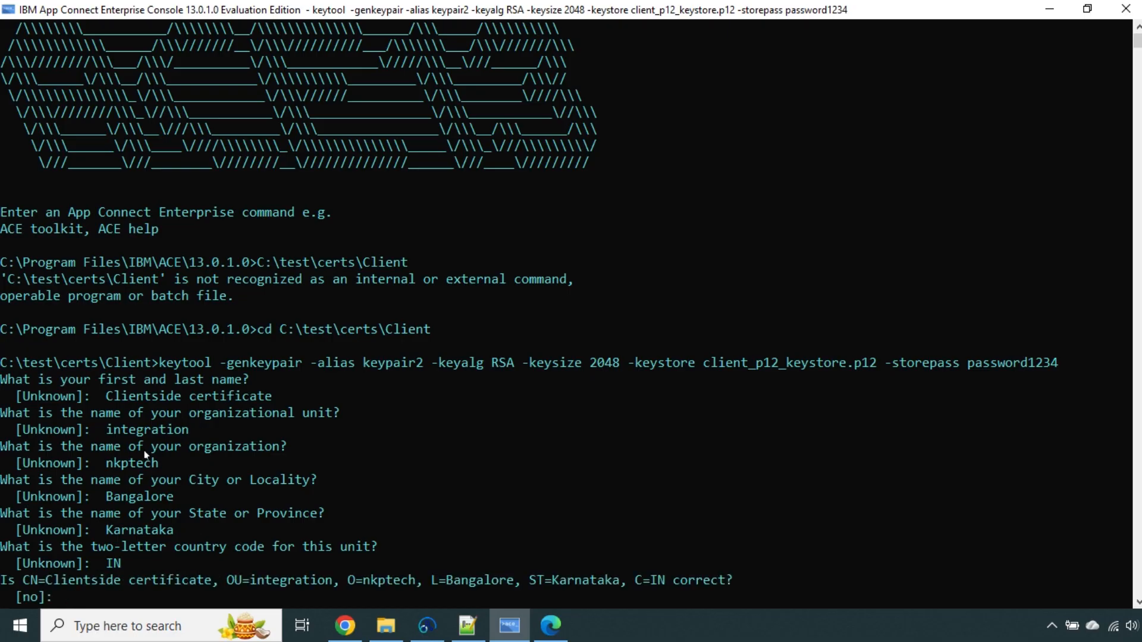
Confirm the certificate details with yes and check client_p12_keystore.p12 in the Client folder in File Explorer
scroll(173, 504, "down", 1)
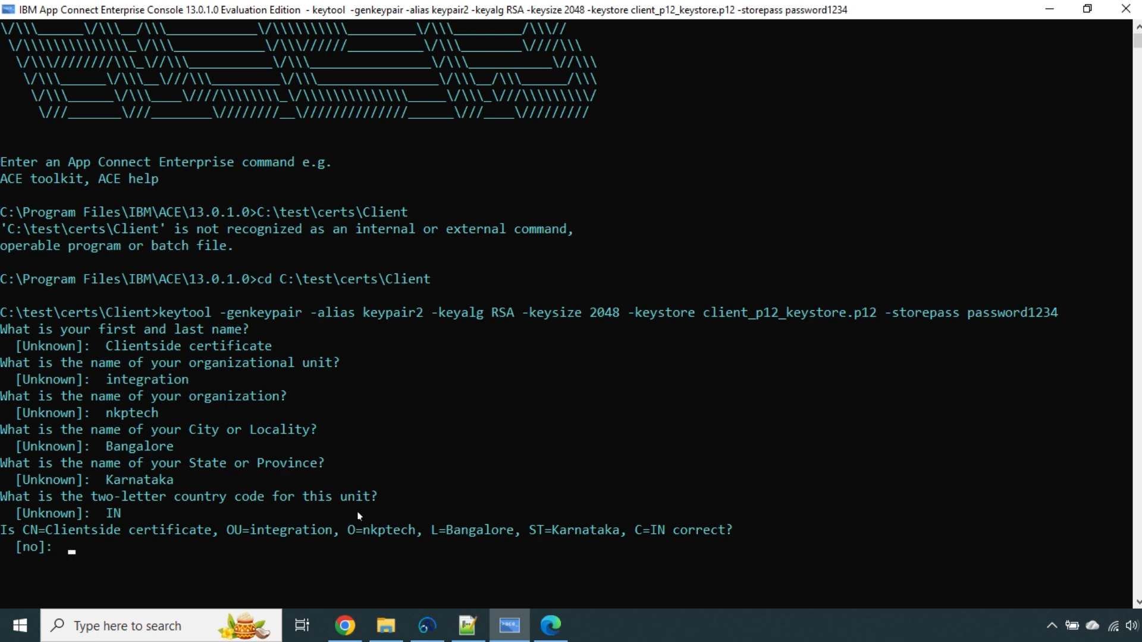
type("yes")
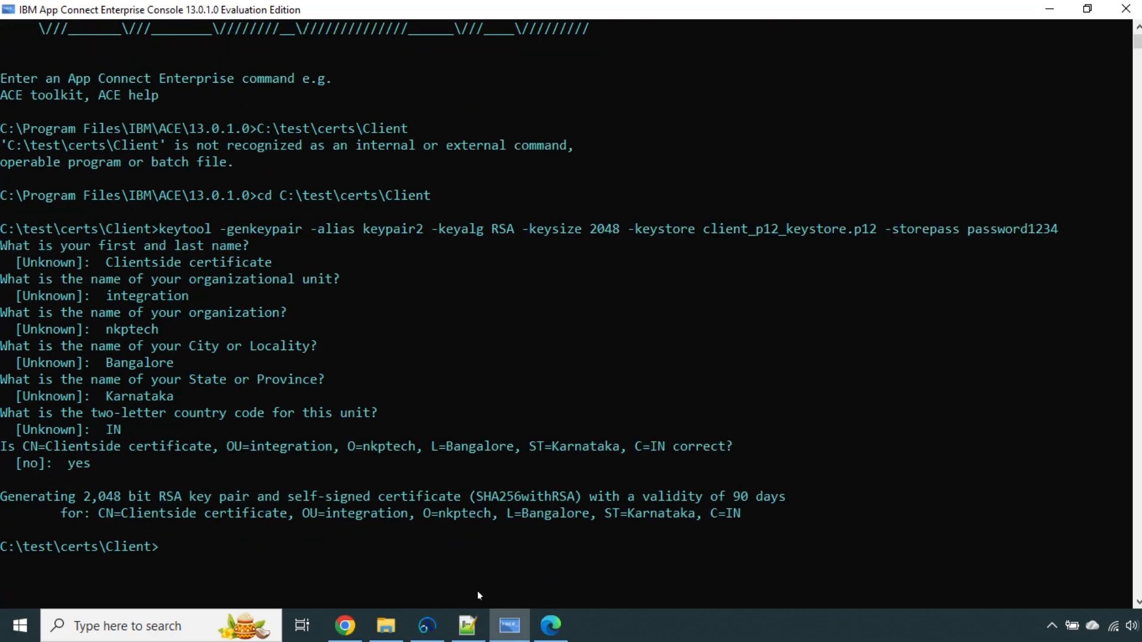
left_click(396, 627)
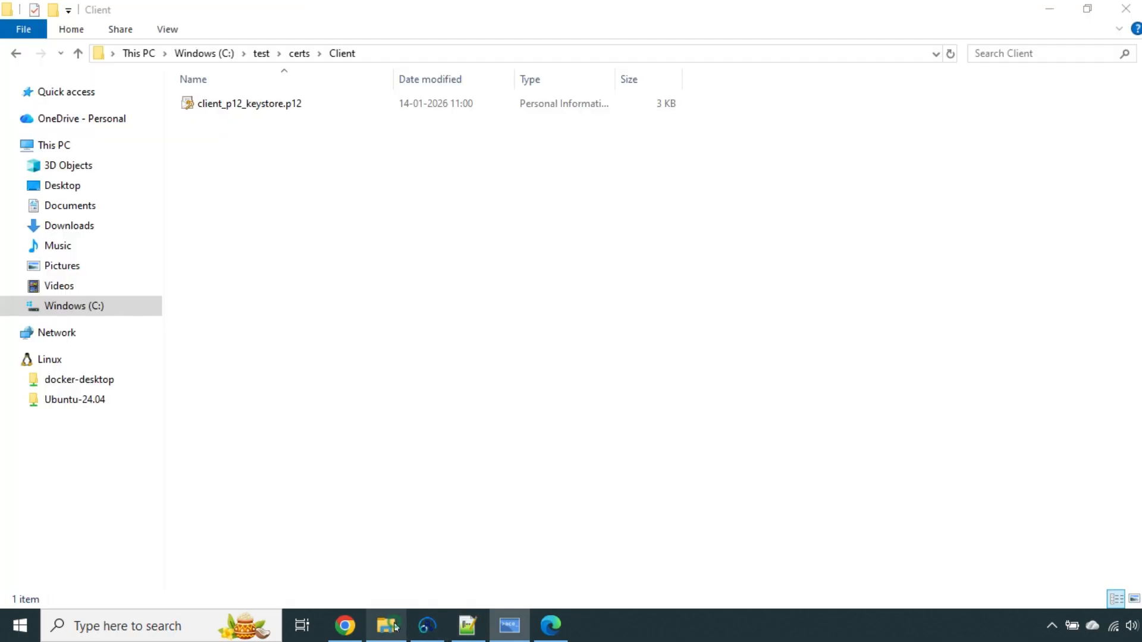
left_click(255, 106)
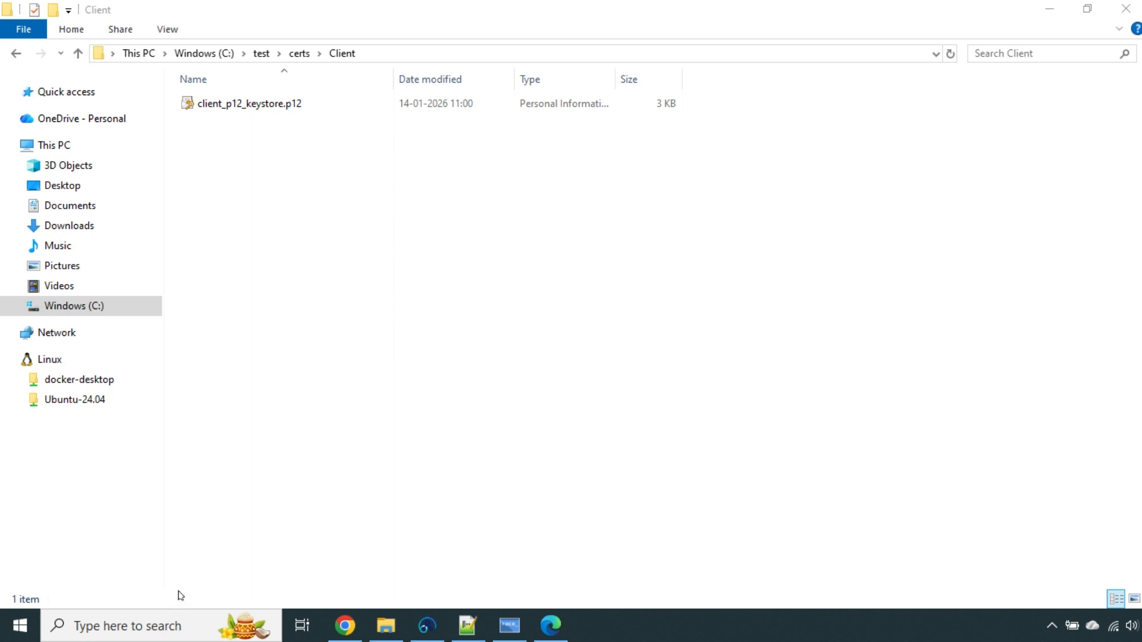
Search Windows for certmgr.msc and open the certificate manager in a maximized window
left_click(159, 629)
type("ce")
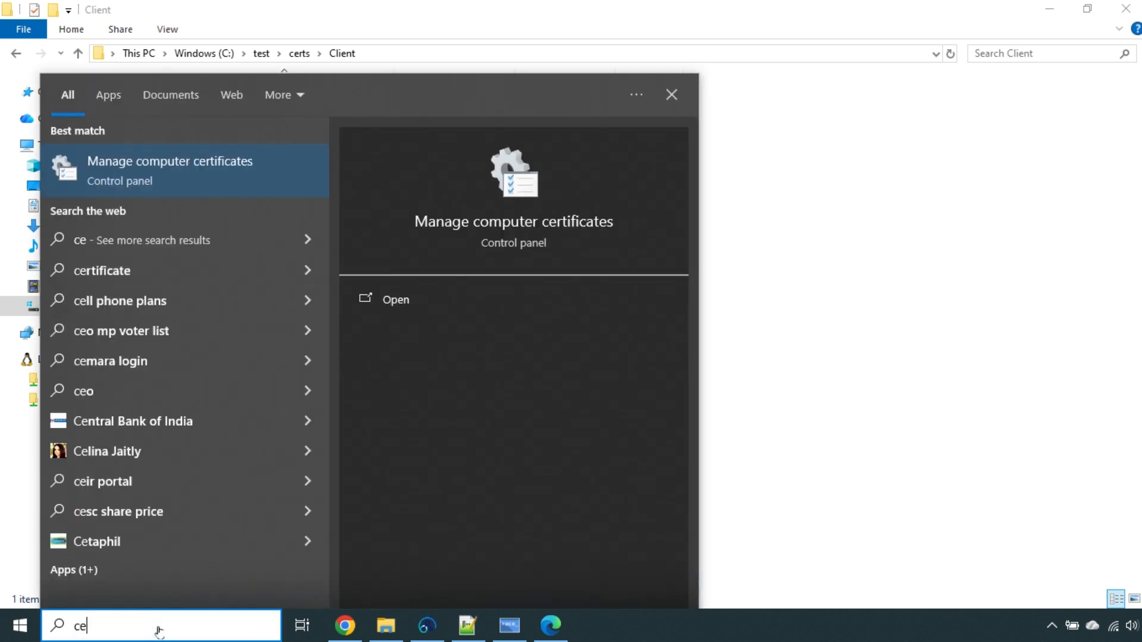
type("rt")
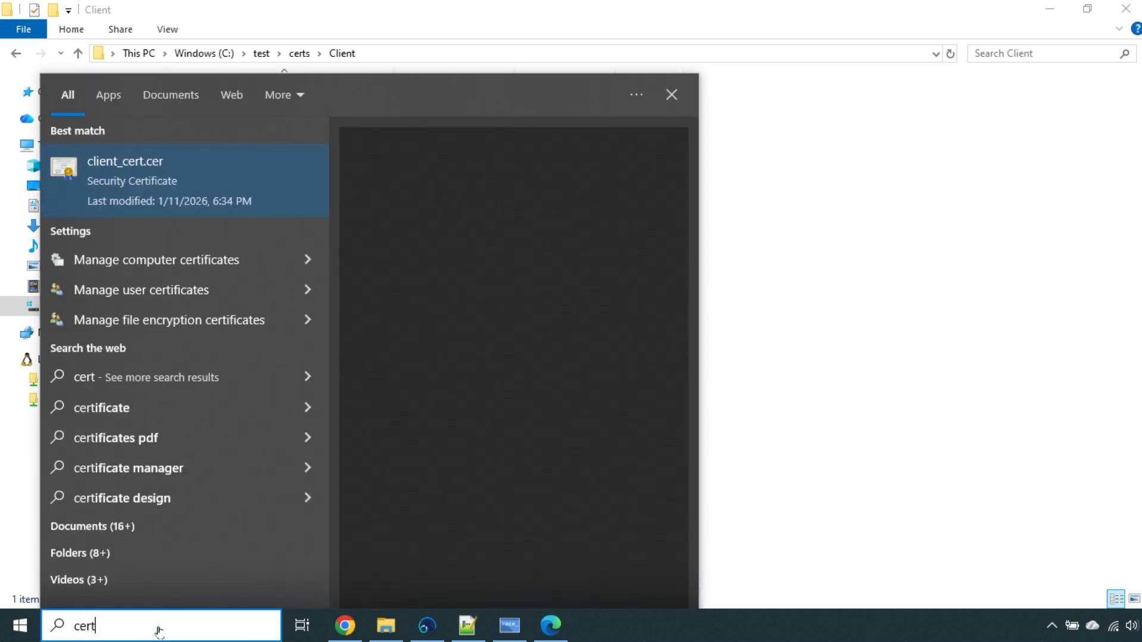
type("mgr")
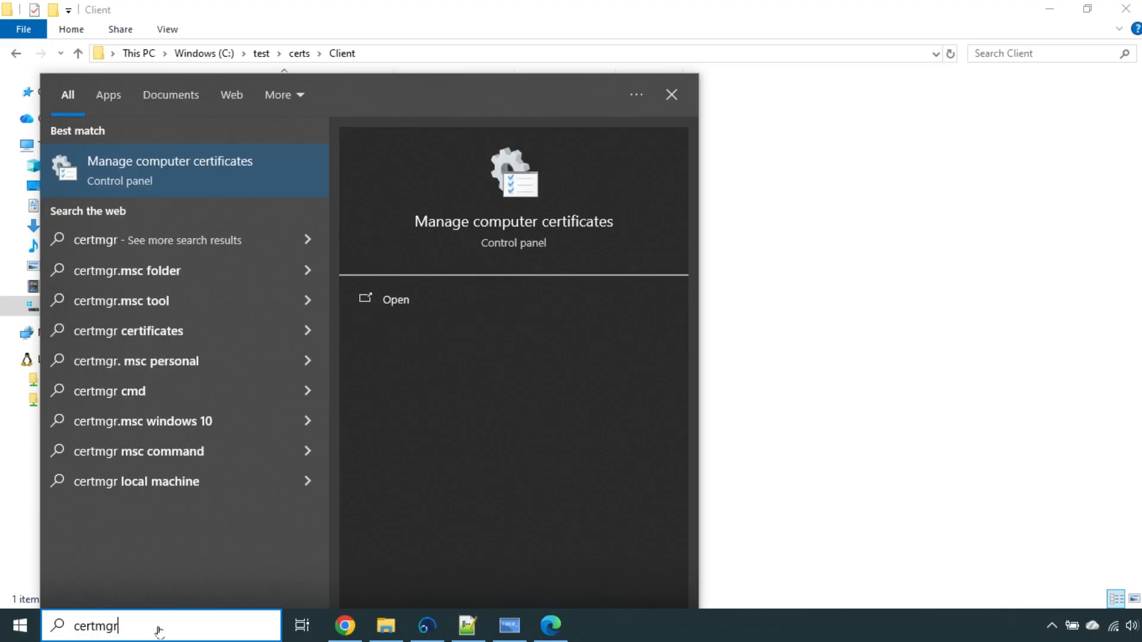
type(".ms")
type("c")
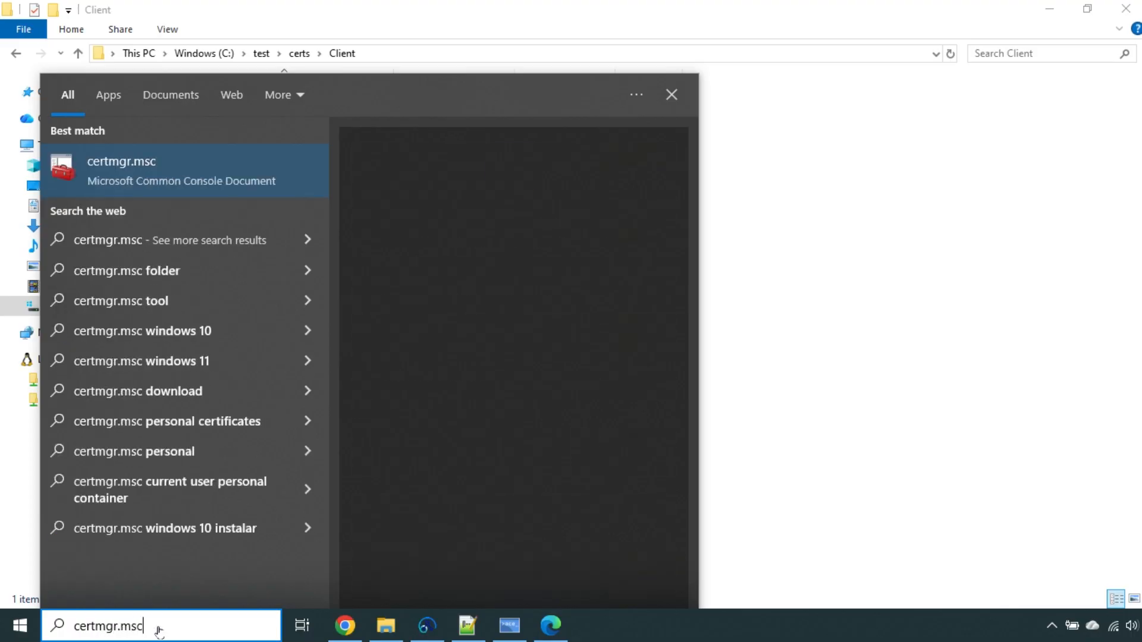
left_click(233, 156)
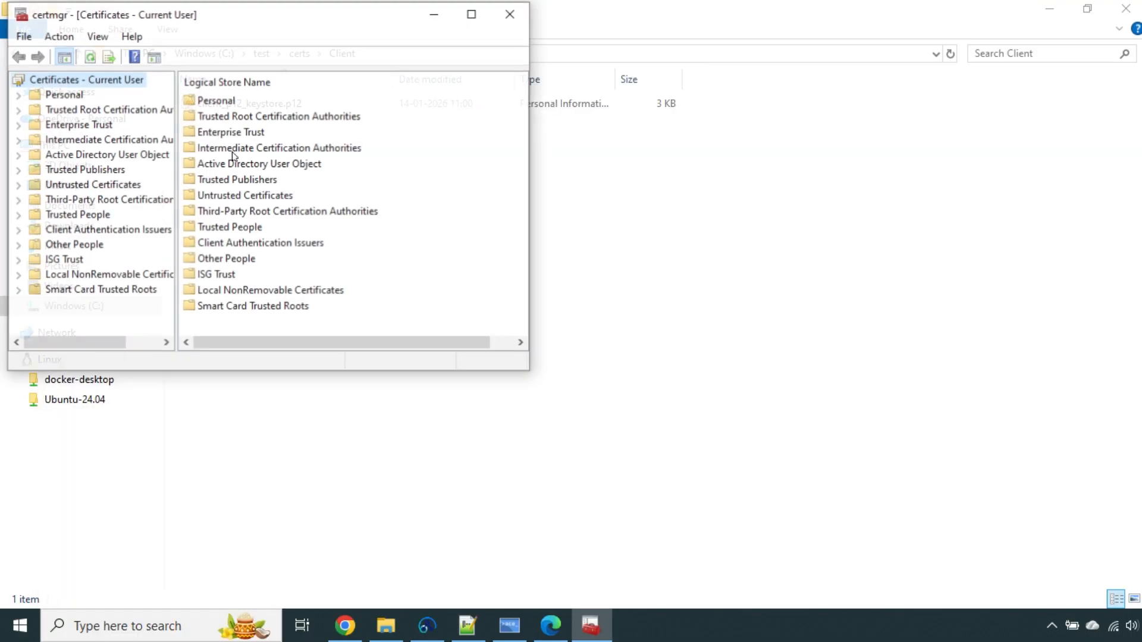
left_click(472, 12)
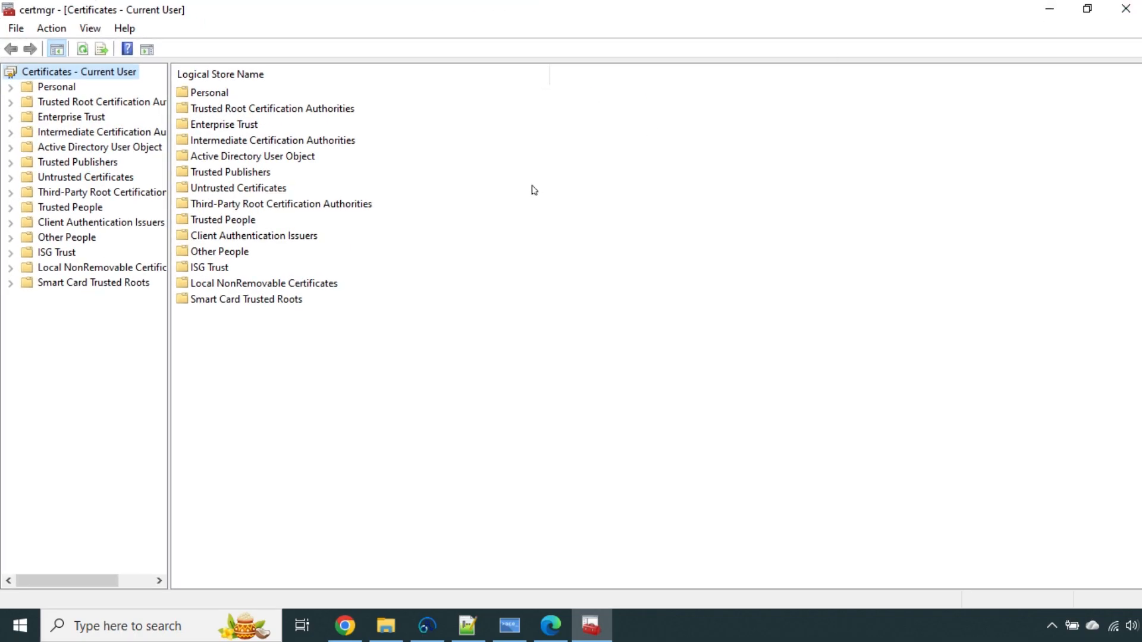
Start the Certificate Import Wizard for the current user's Personal store and proceed to the file selection page
left_click(57, 90)
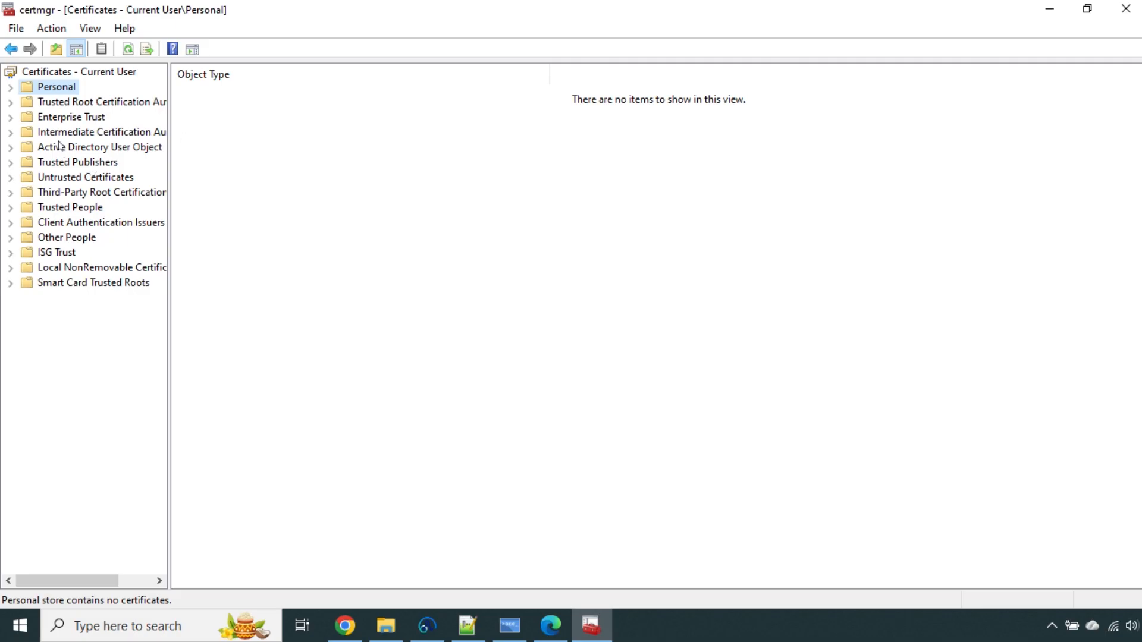
right_click(55, 88)
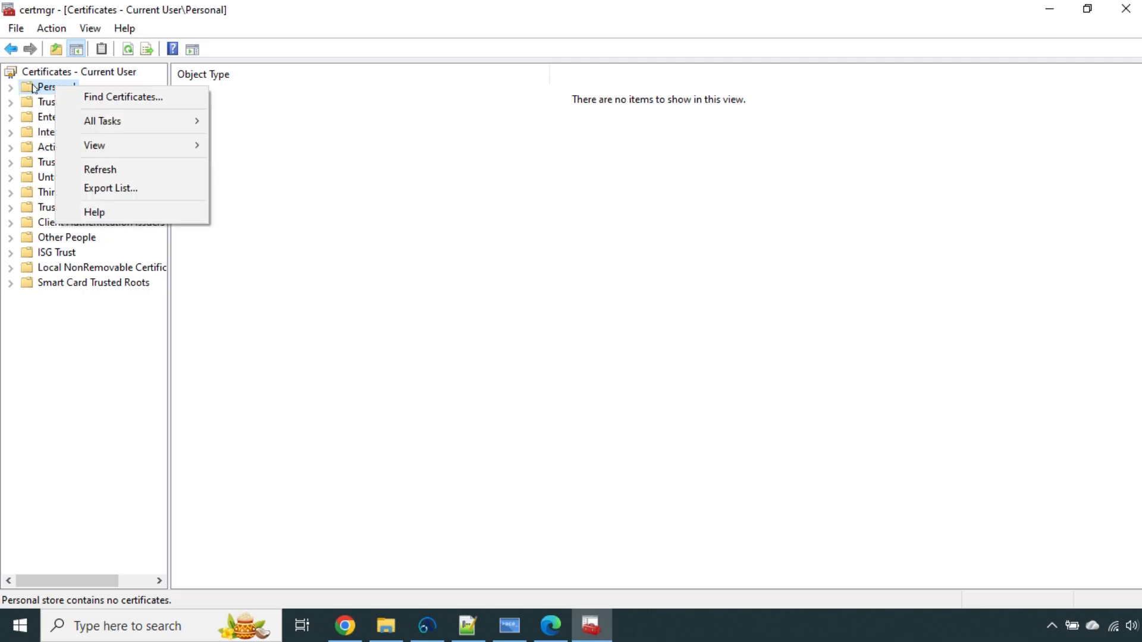
key("Escape")
right_click(65, 87)
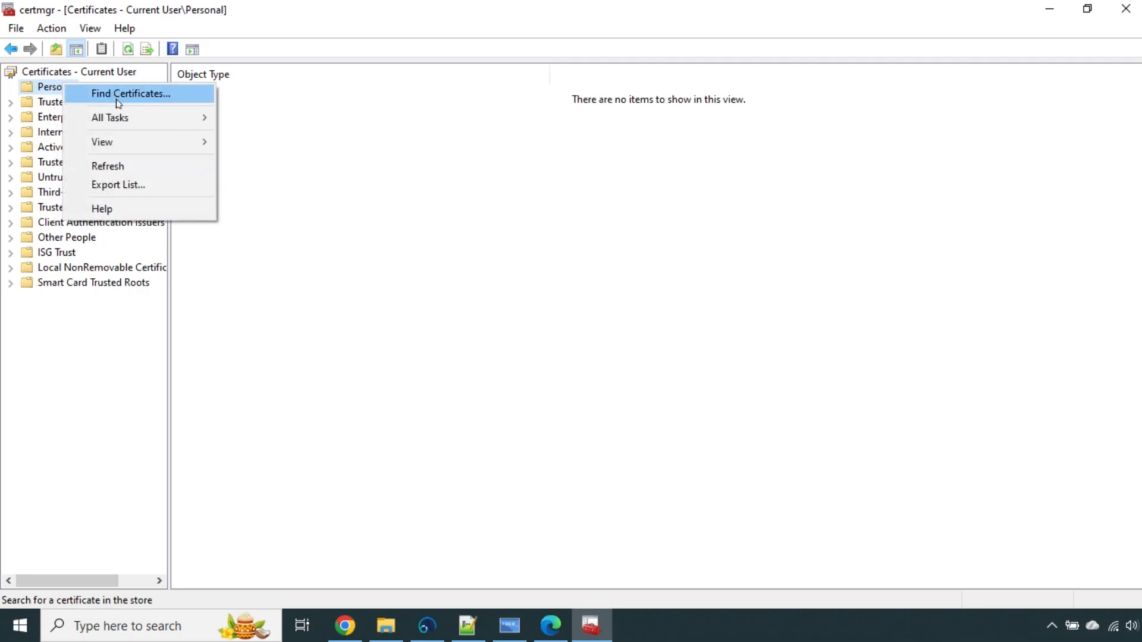
mouse_move(139, 125)
left_click(279, 161)
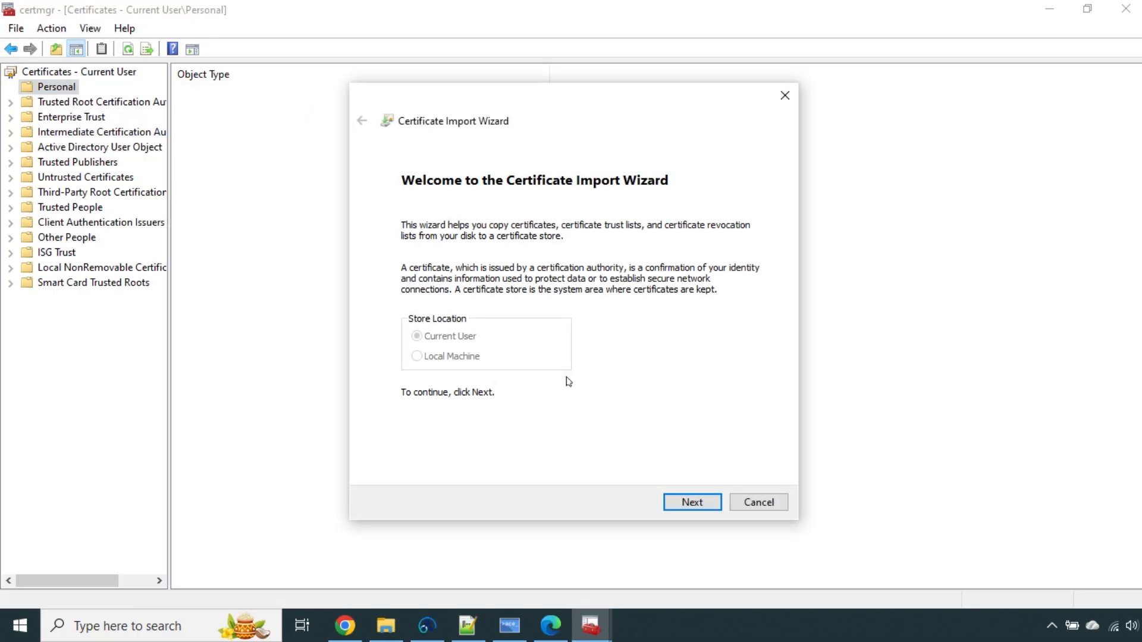
left_click(702, 499)
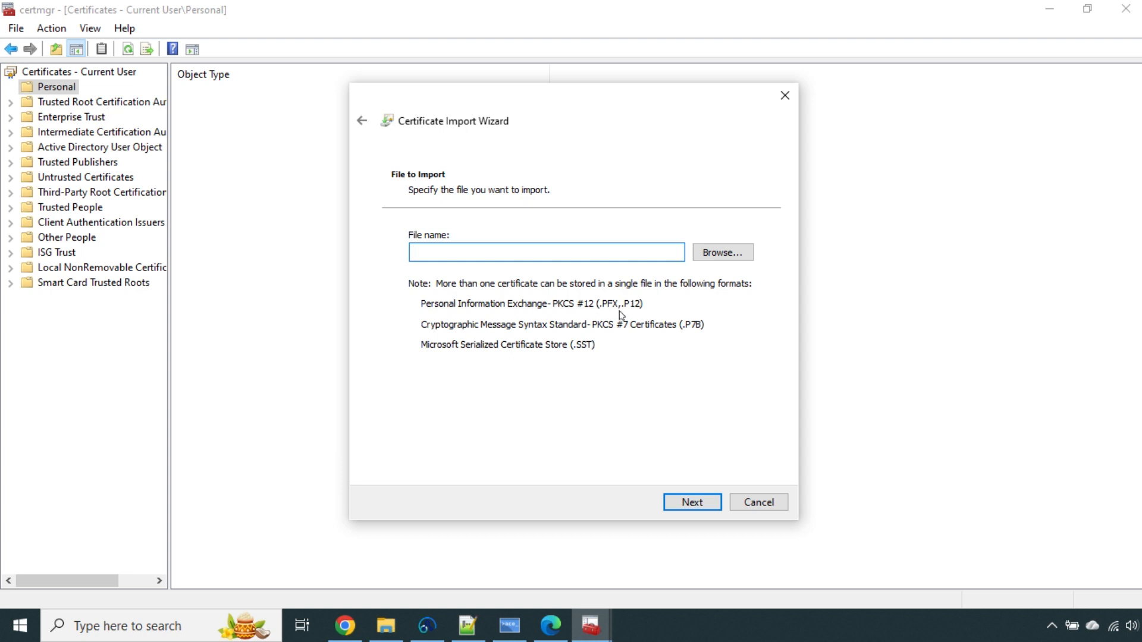
Choose client_p12_keystore.p12 from C:\test\certs\Client as the file to import, showing all file types to find it
left_click(719, 253)
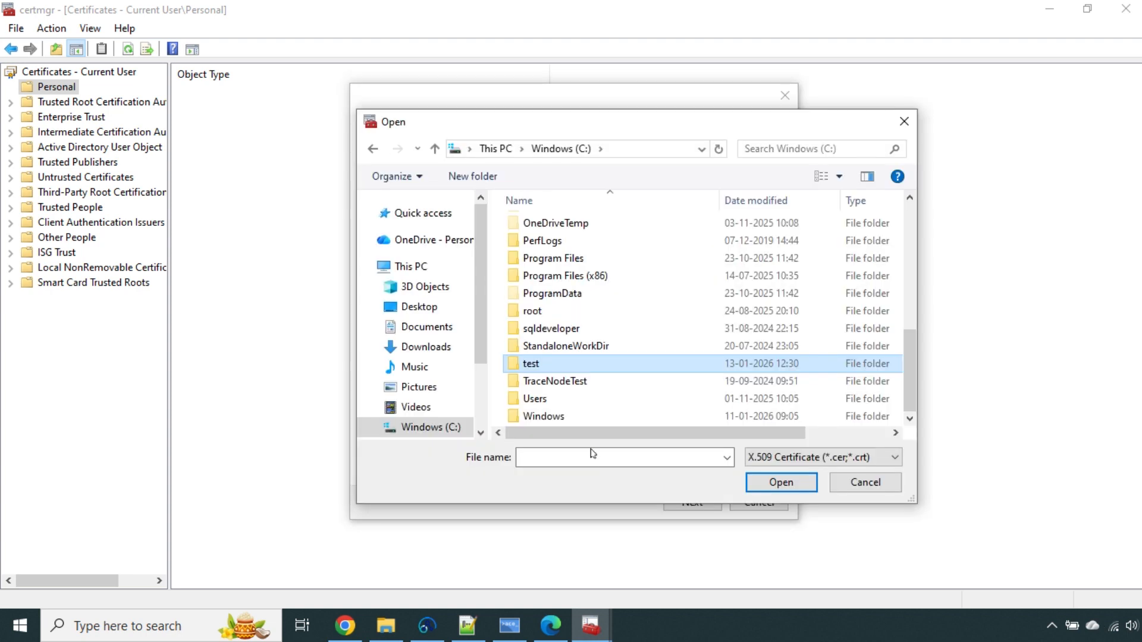
double_click(551, 369)
double_click(541, 256)
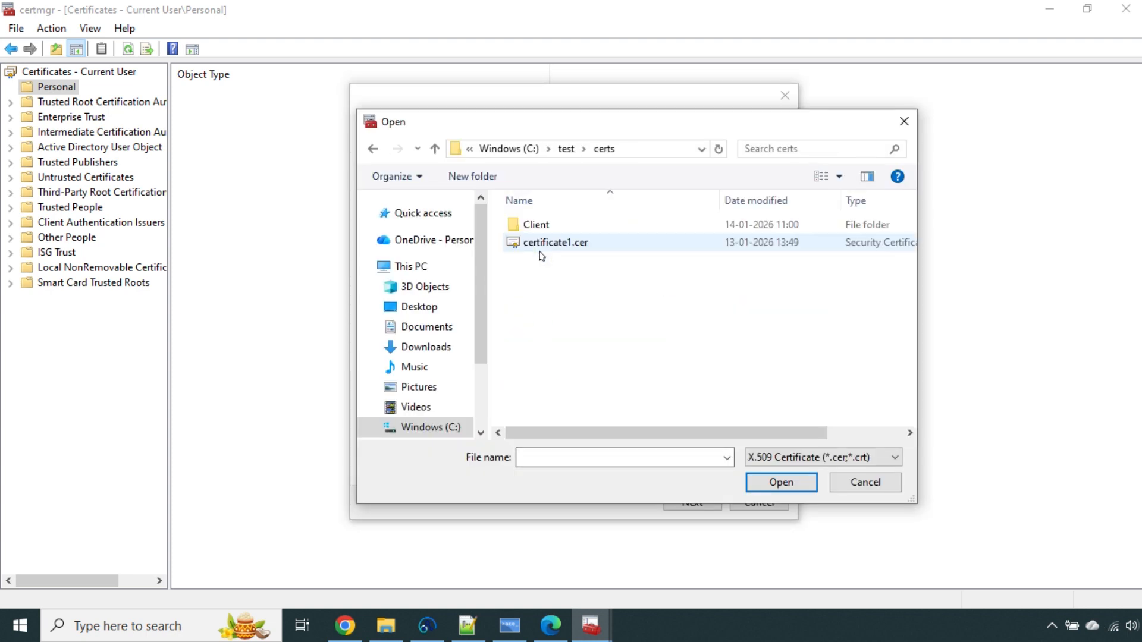
double_click(537, 224)
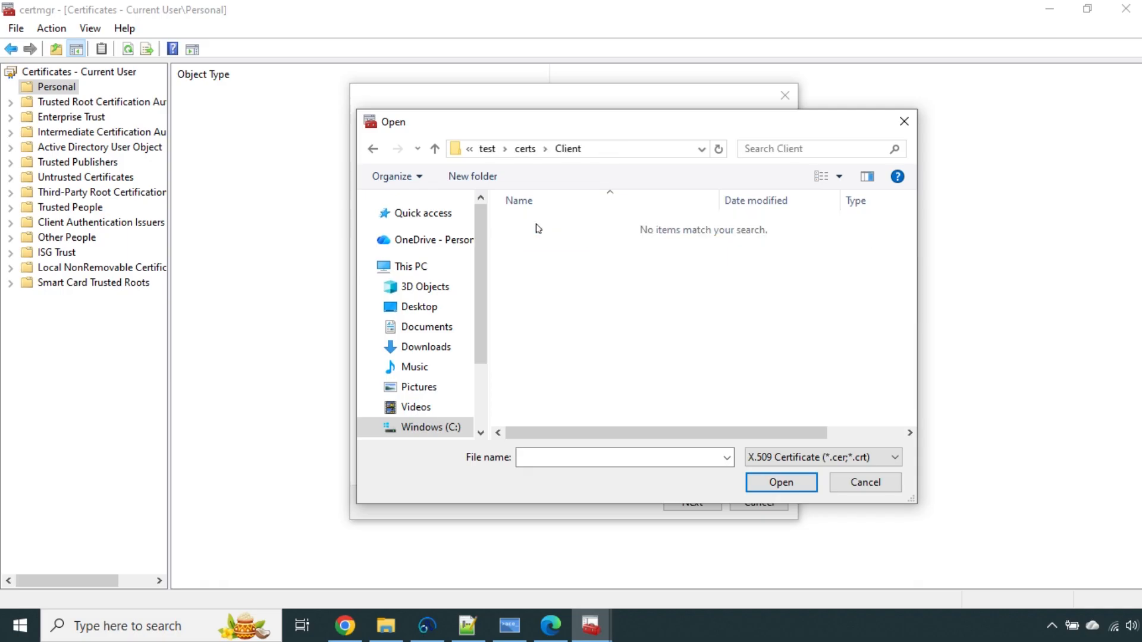
left_click(886, 457)
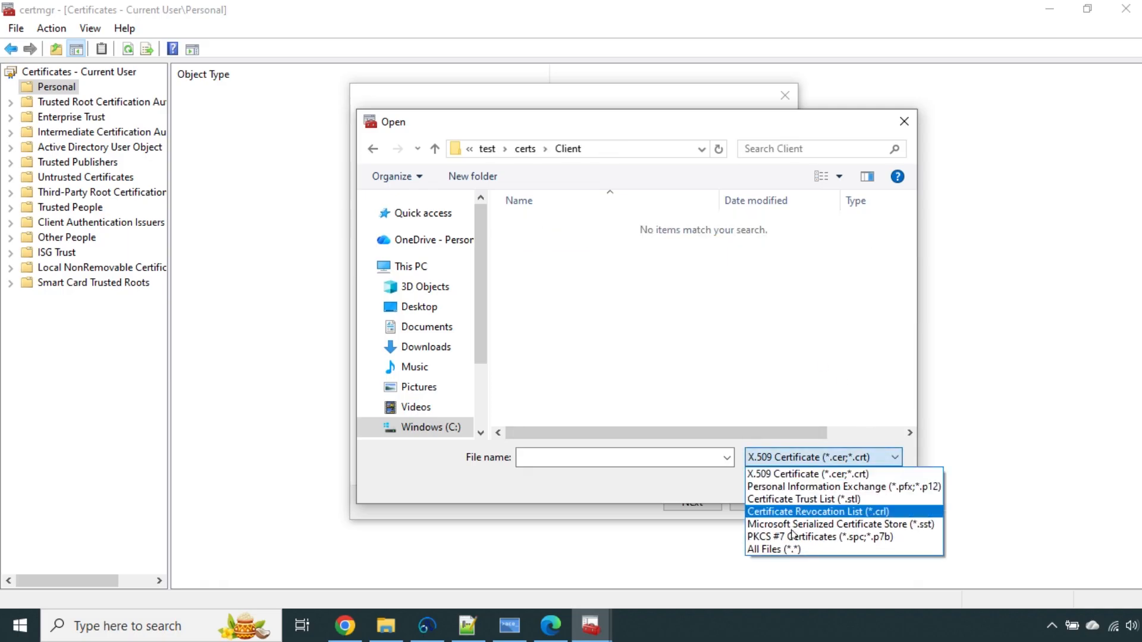
left_click(791, 549)
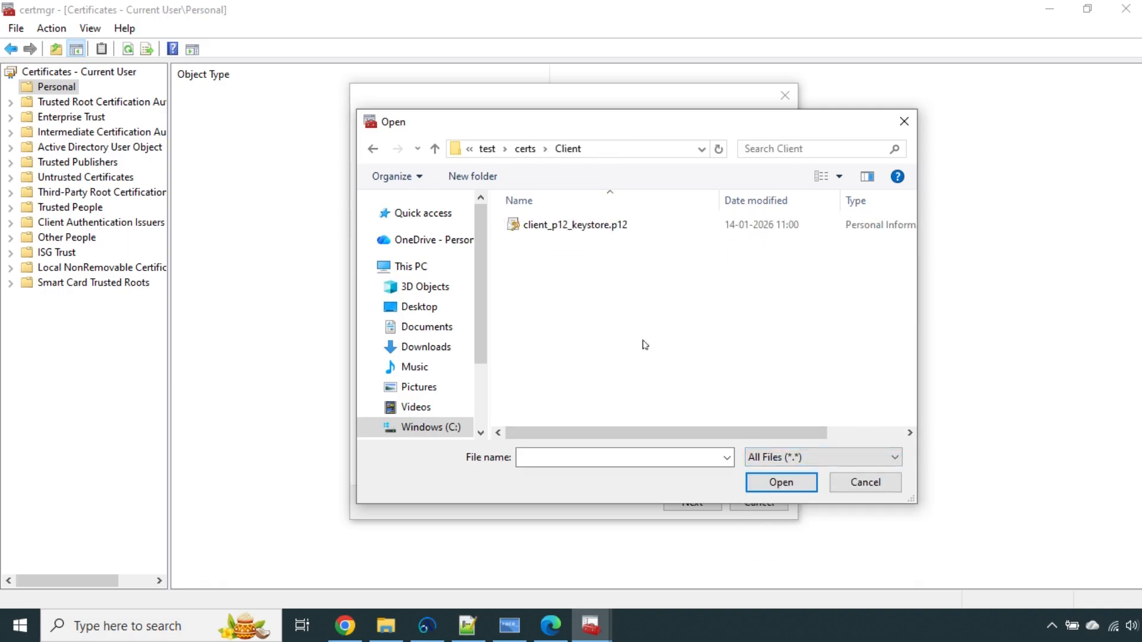
left_click(572, 230)
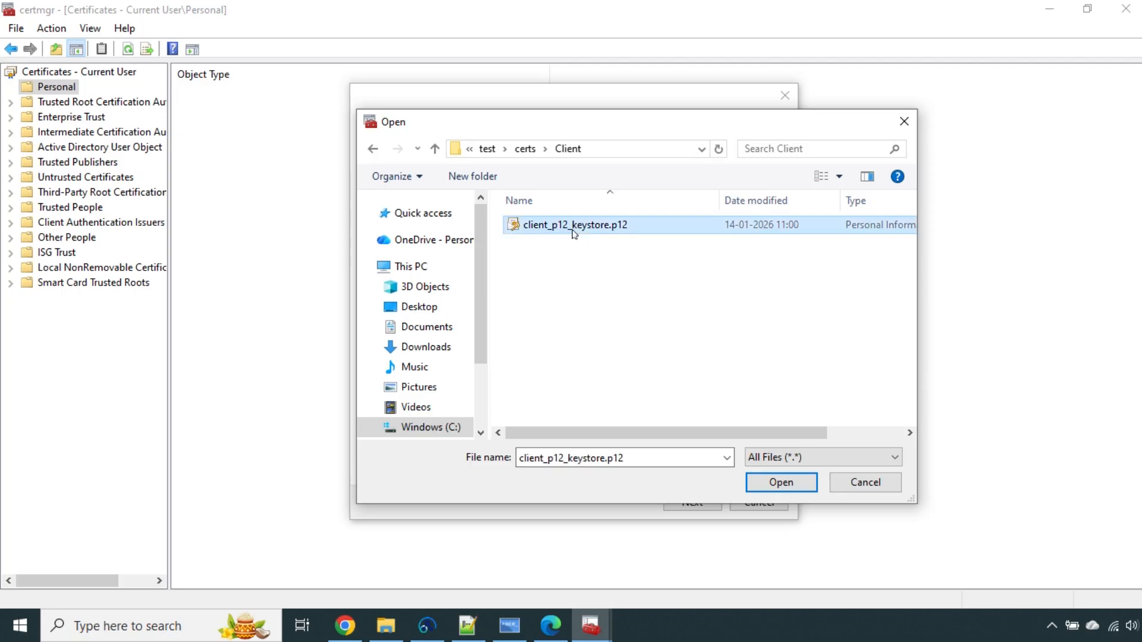
left_click(780, 483)
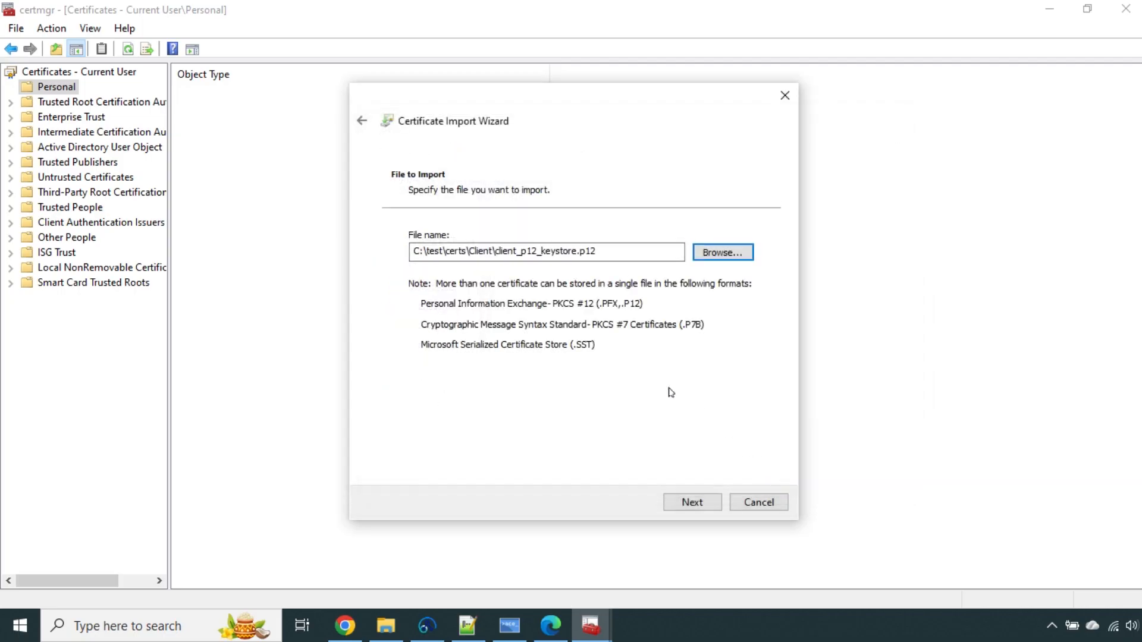
left_click(693, 503)
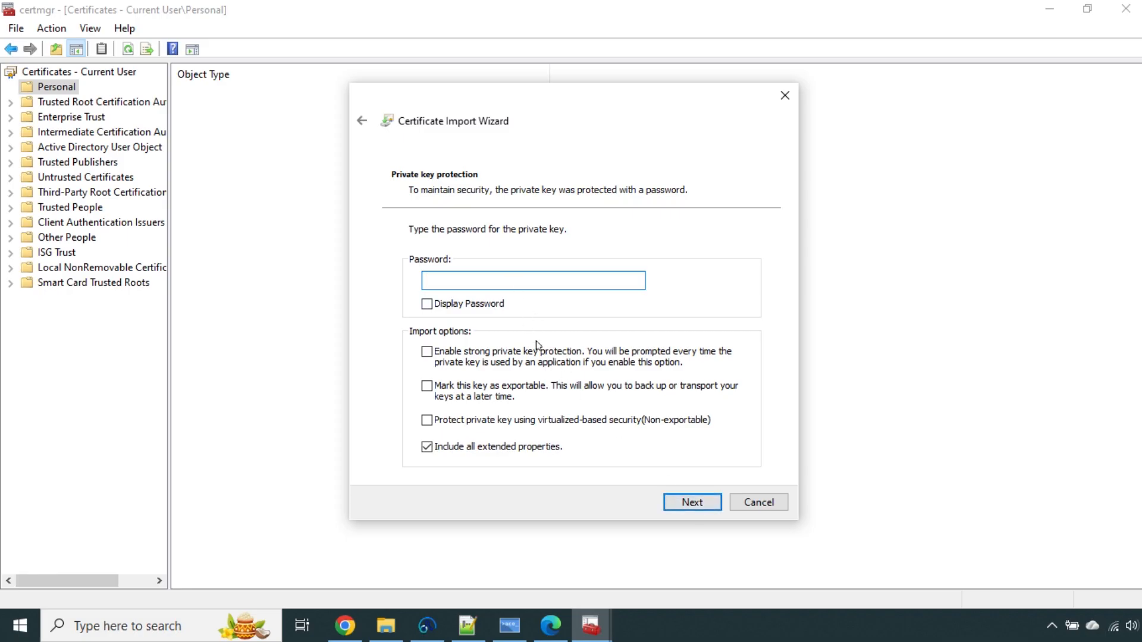
Copy the keystore password from Notepad++, enter it as the private key password in the import wizard with Display Password enabled, and continue
left_click(468, 625)
left_click(840, 115)
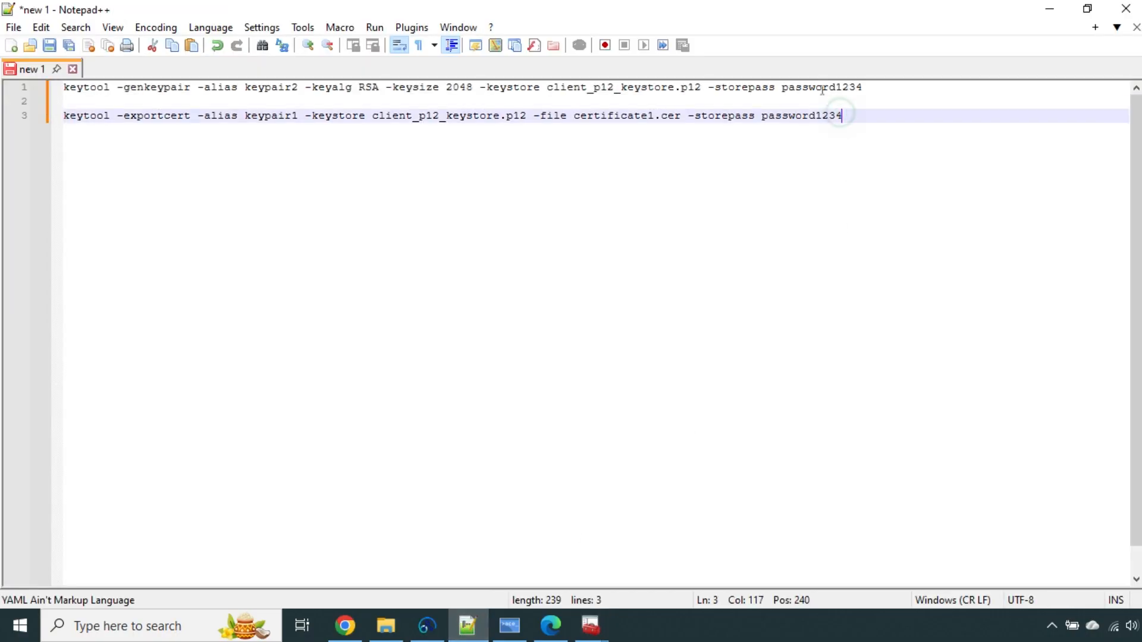
double_click(821, 88)
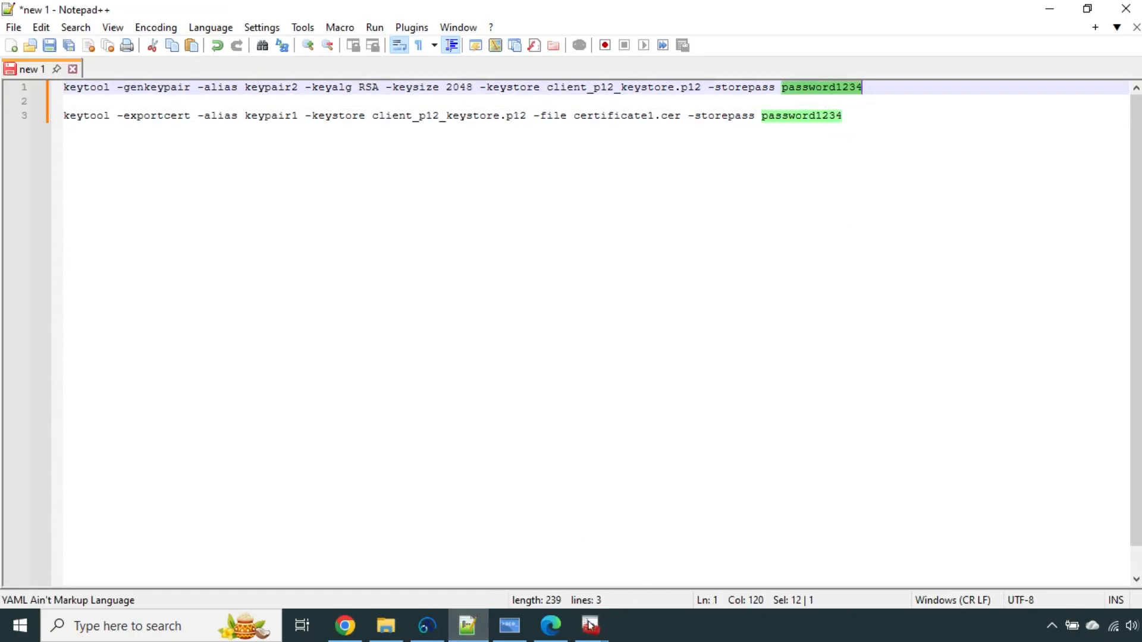
mouse_move(589, 625)
left_click(636, 526)
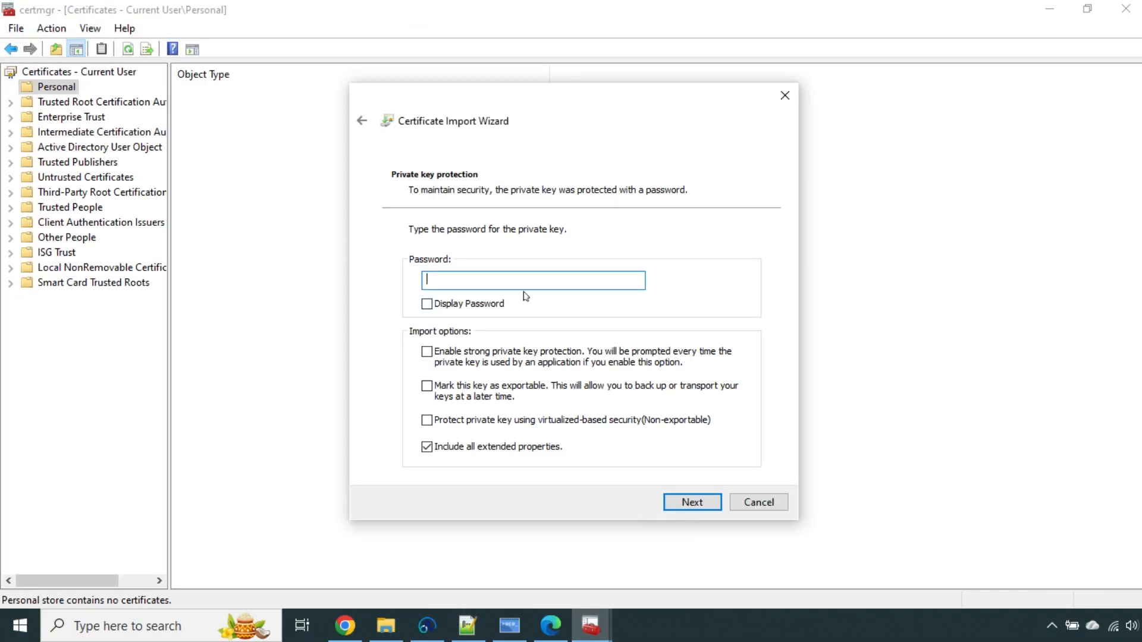
key("ctrl+v")
left_click(439, 308)
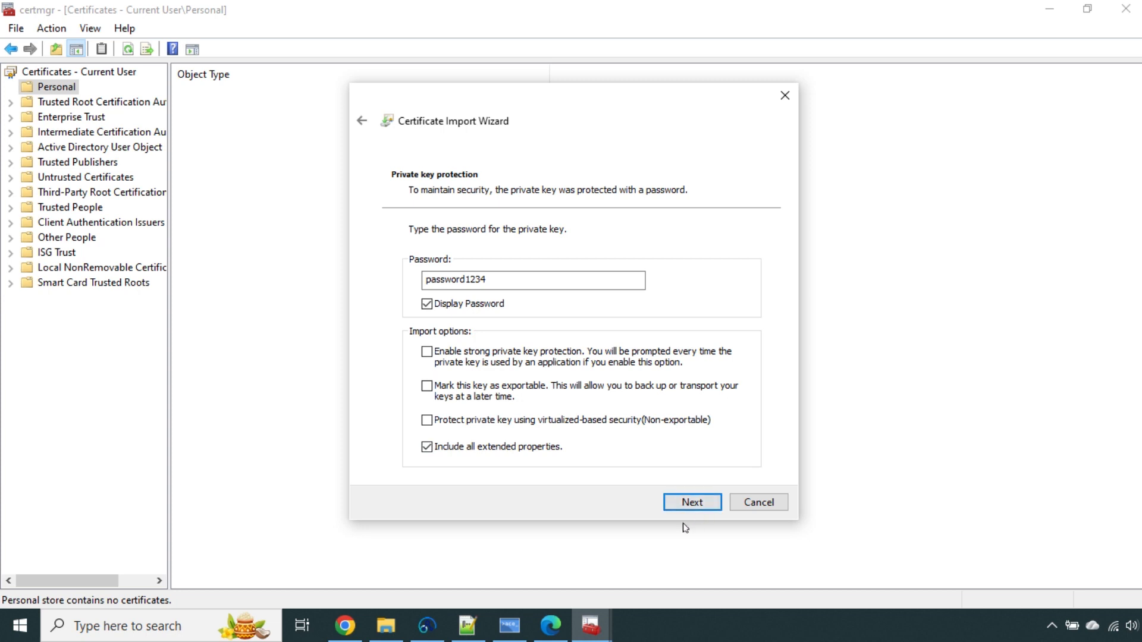
left_click(701, 506)
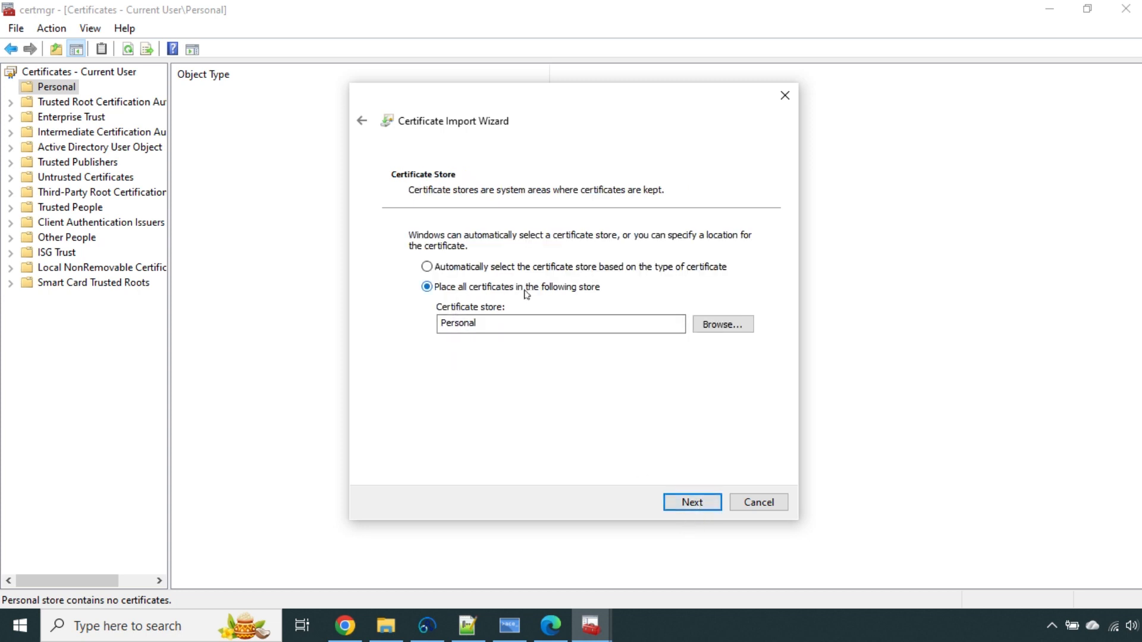
Let the import wizard automatically select the certificate store based on the certificate type, and complete the import
double_click(483, 323)
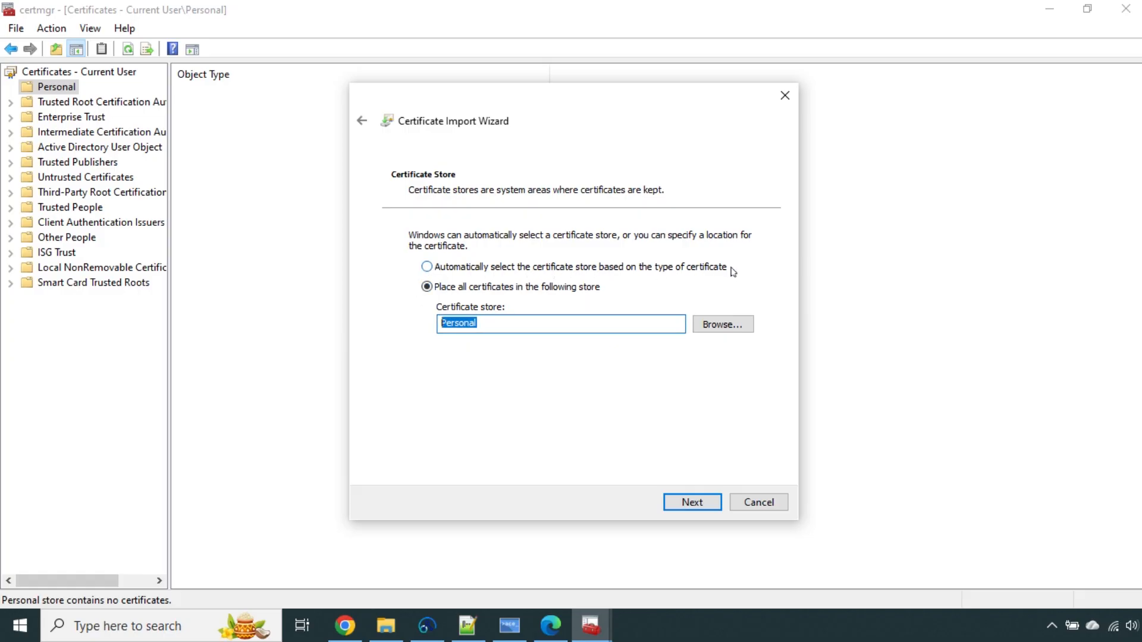
left_click(428, 268)
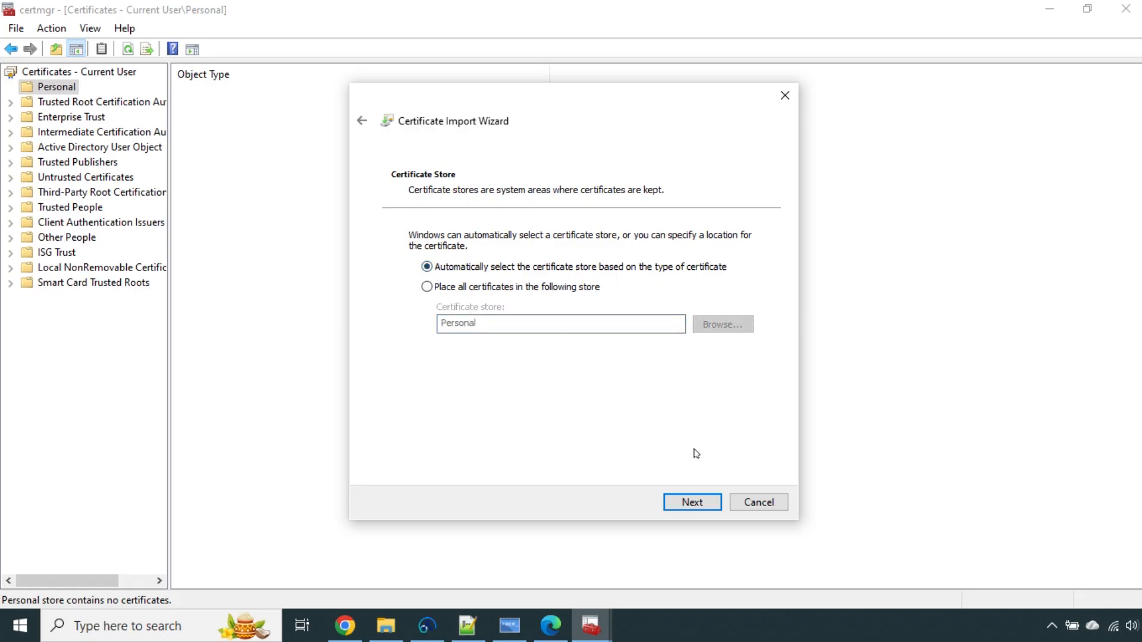
left_click(702, 502)
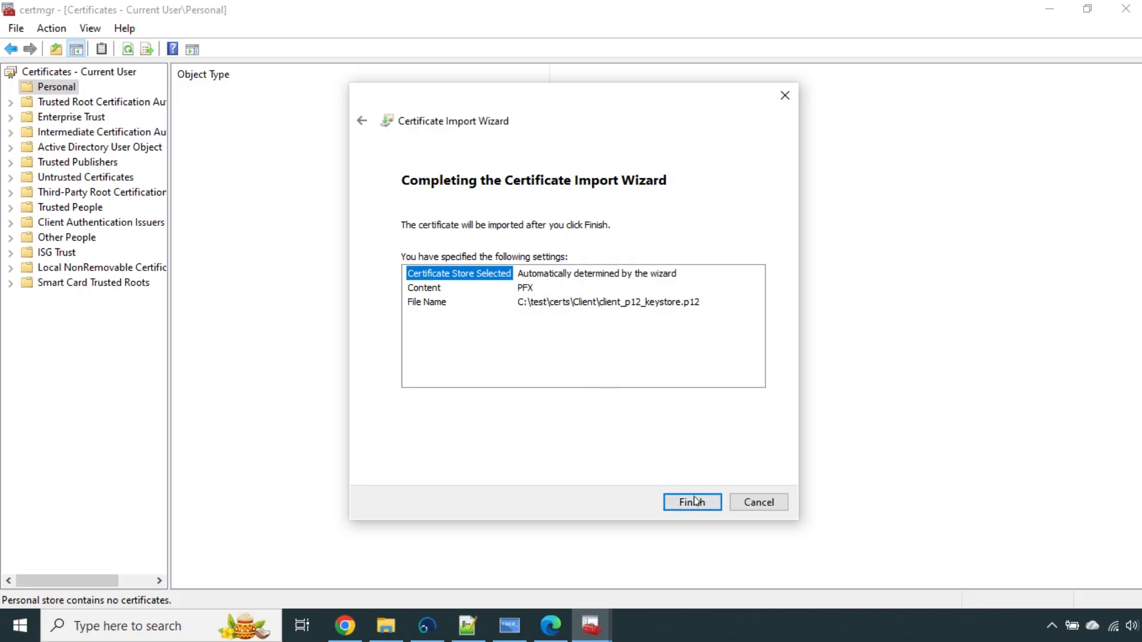
left_click(695, 501)
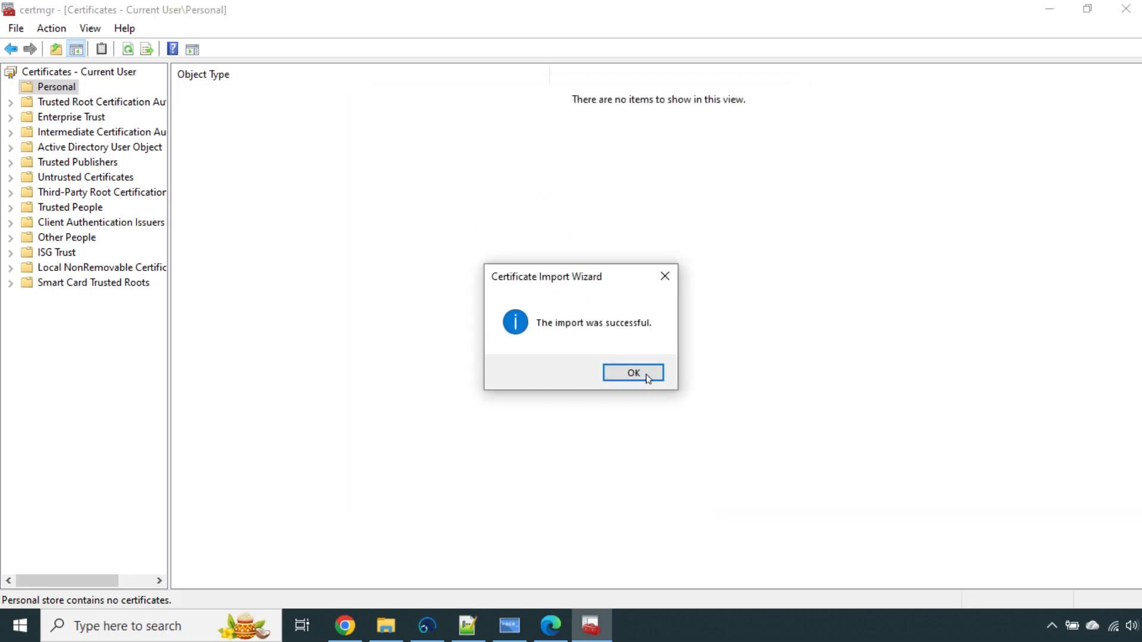
left_click(635, 373)
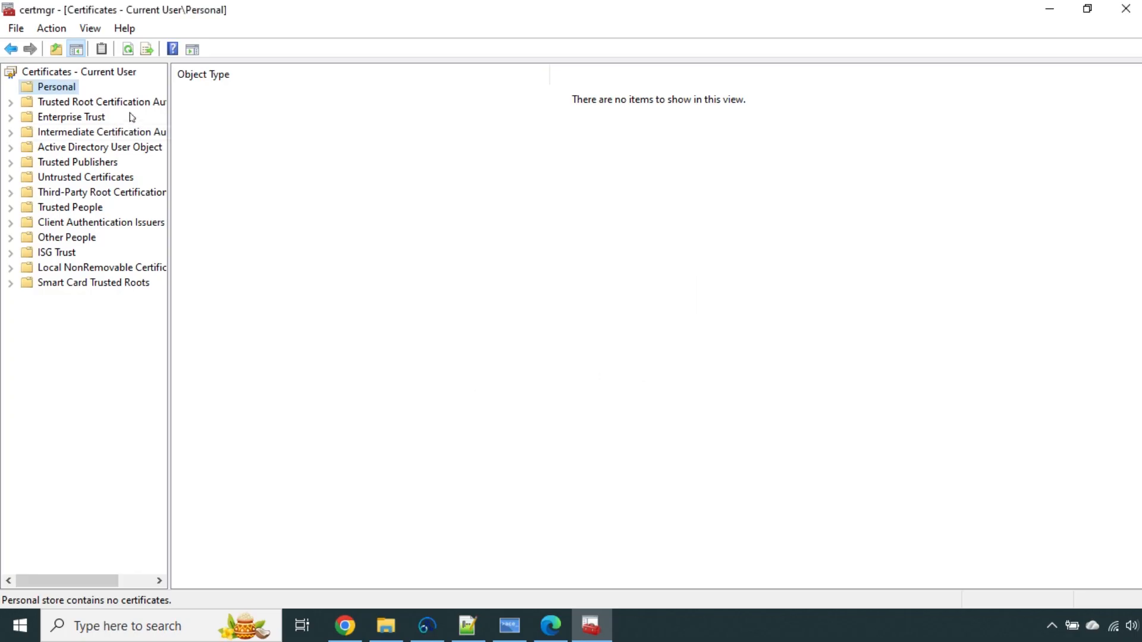
Refresh the Personal store and open its Certificates folder to check the imported client certificate
left_click(128, 49)
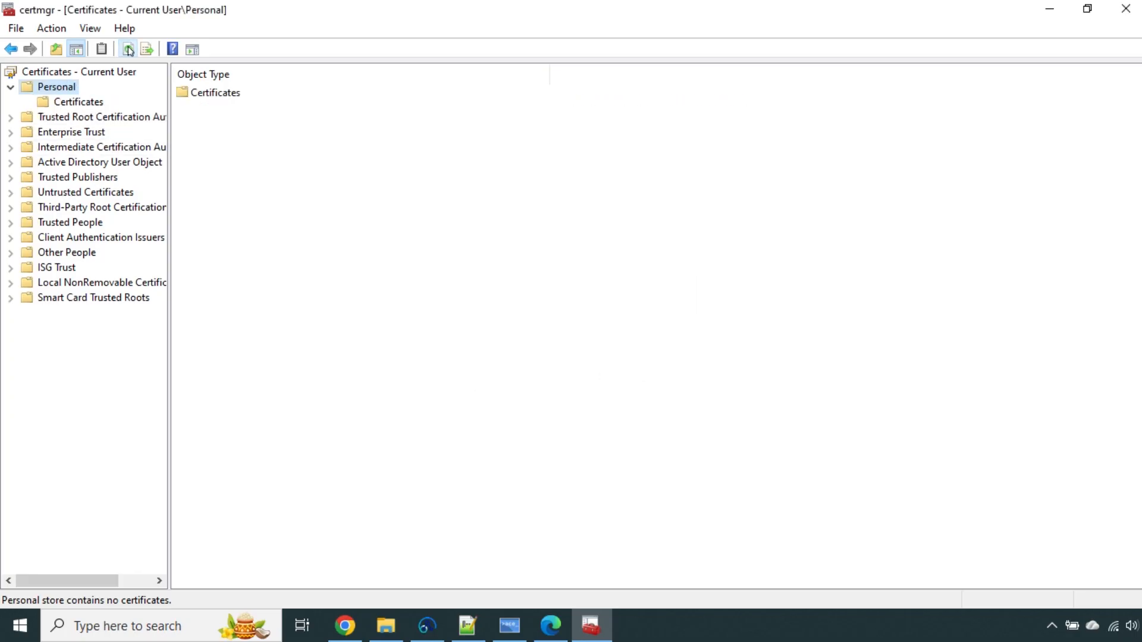
left_click(74, 105)
left_click(208, 95)
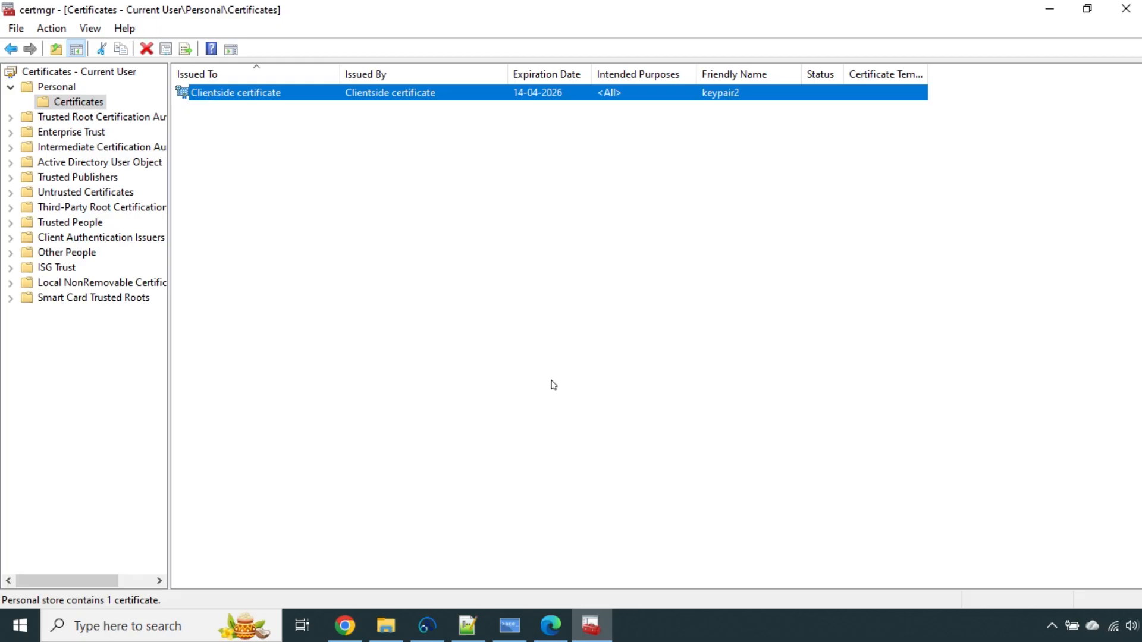
left_click(583, 452)
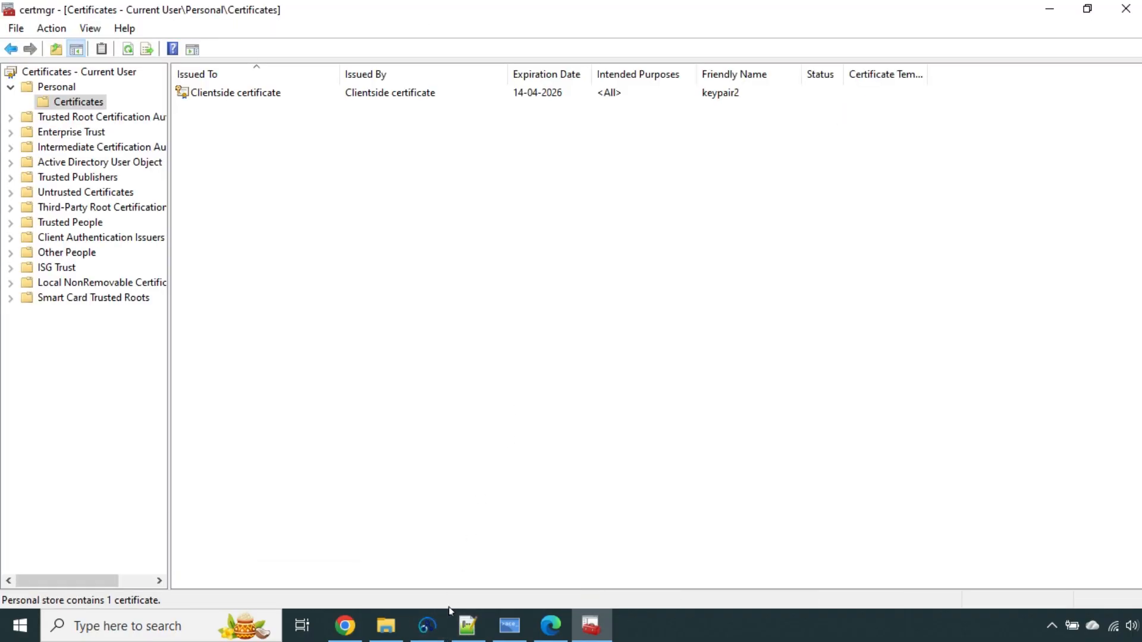
Open node.conf.yaml from C:\ProgramData\IBM\MQSI\components\ACE13NODE1 in Notepad++
left_click(468, 624)
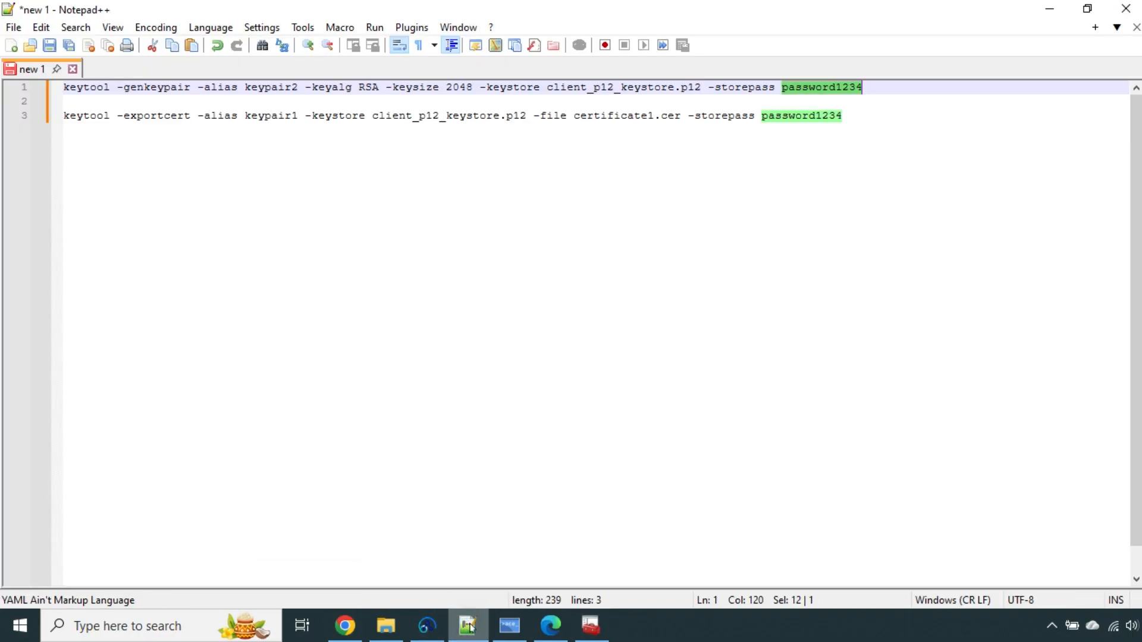
left_click(391, 624)
left_click(190, 53)
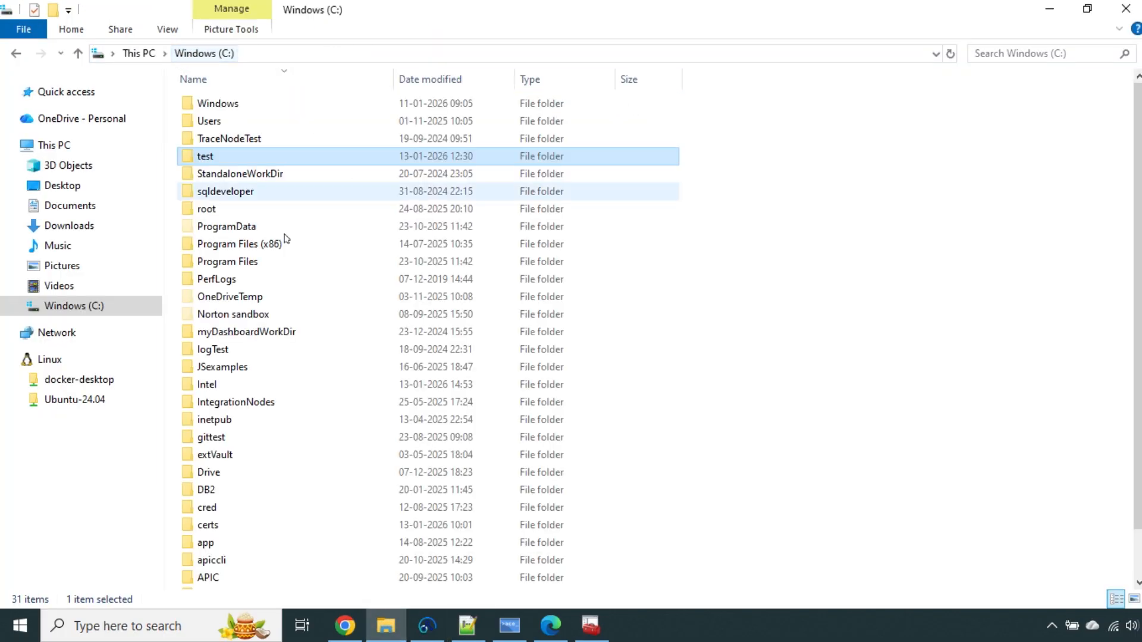
double_click(245, 231)
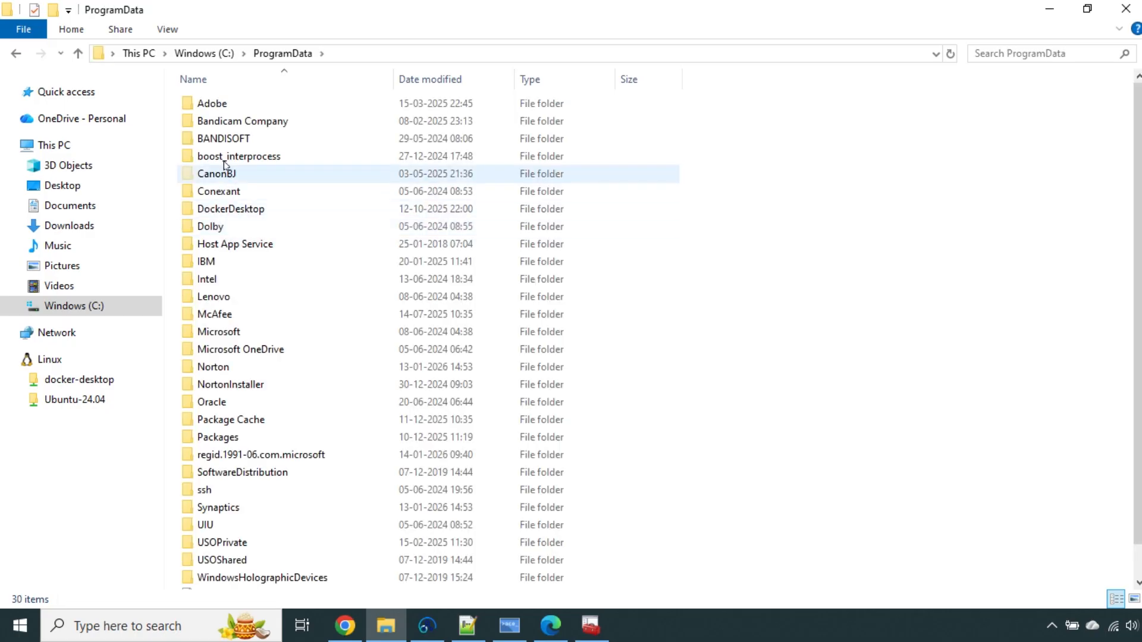
double_click(214, 258)
double_click(212, 155)
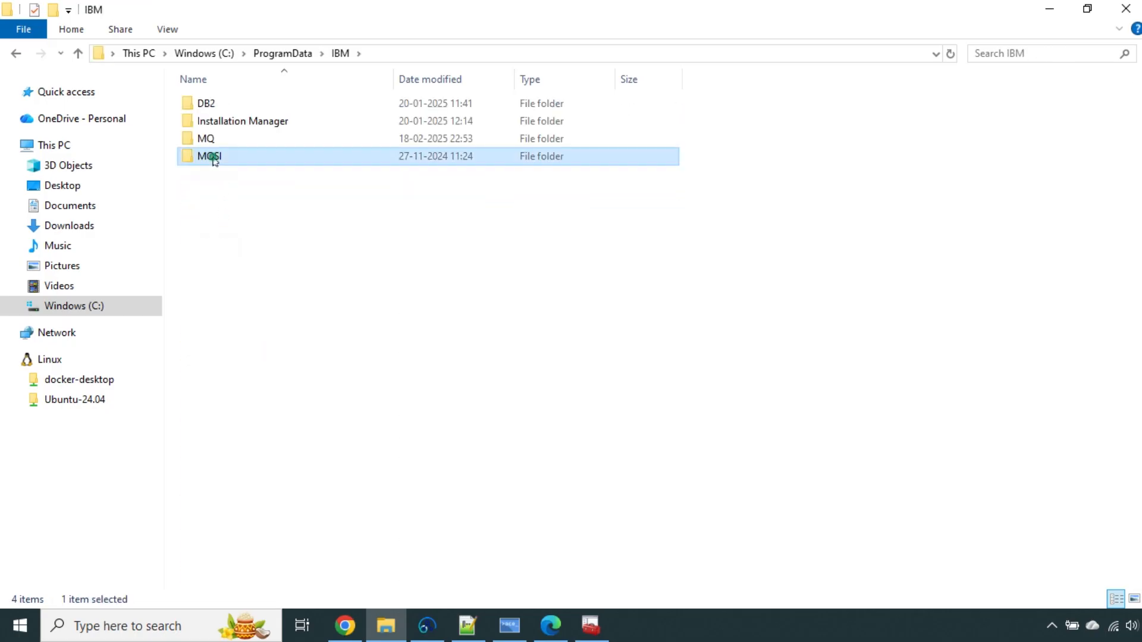
left_click(227, 140)
double_click(228, 140)
double_click(229, 104)
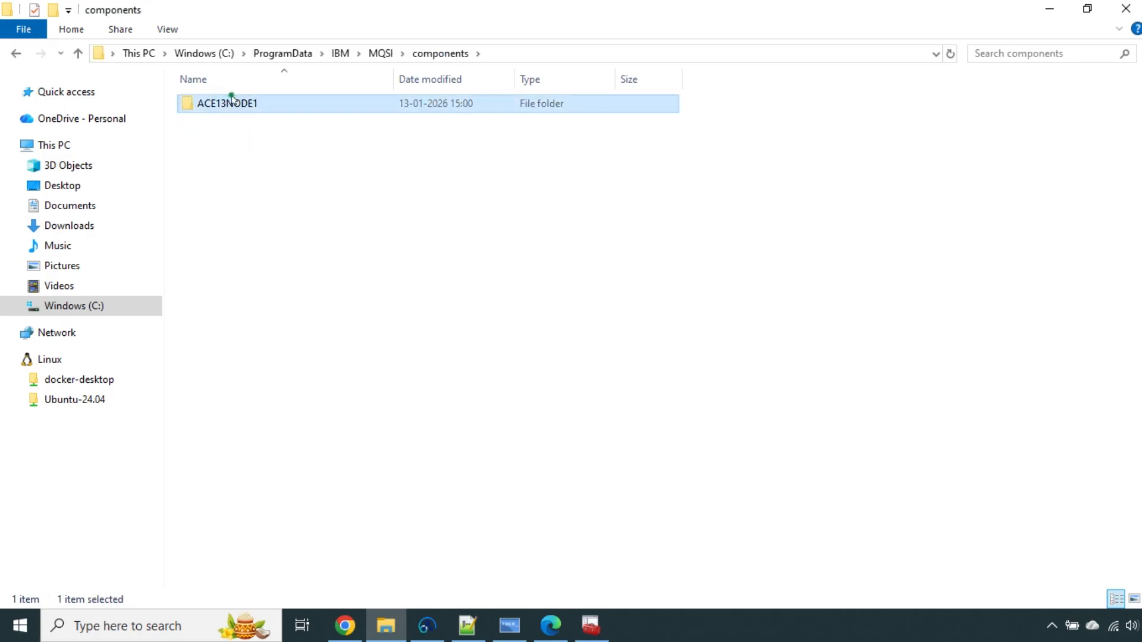
right_click(225, 244)
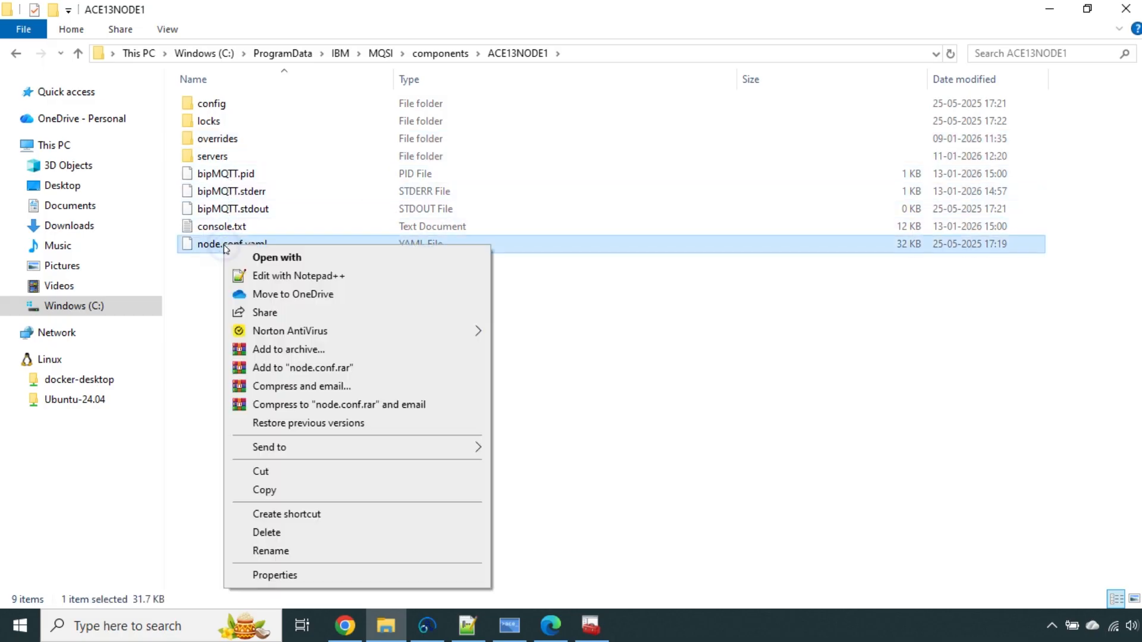
left_click(277, 276)
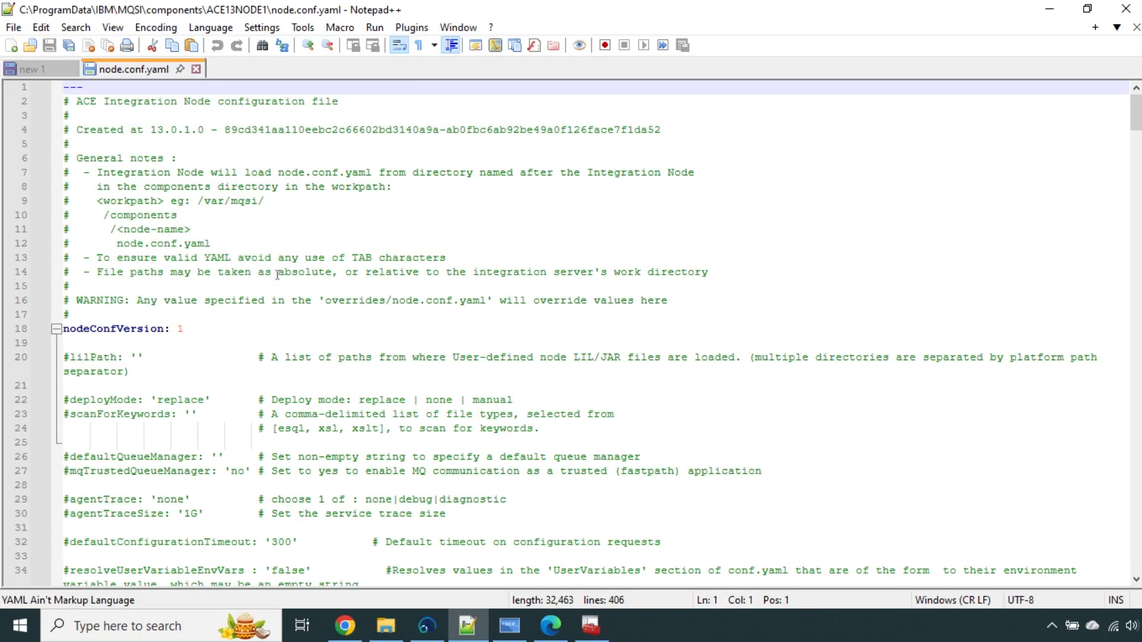
Find the SSL Client auth settings within the RestAdminListener section of node.conf.yaml
scroll(270, 320, "down", 11)
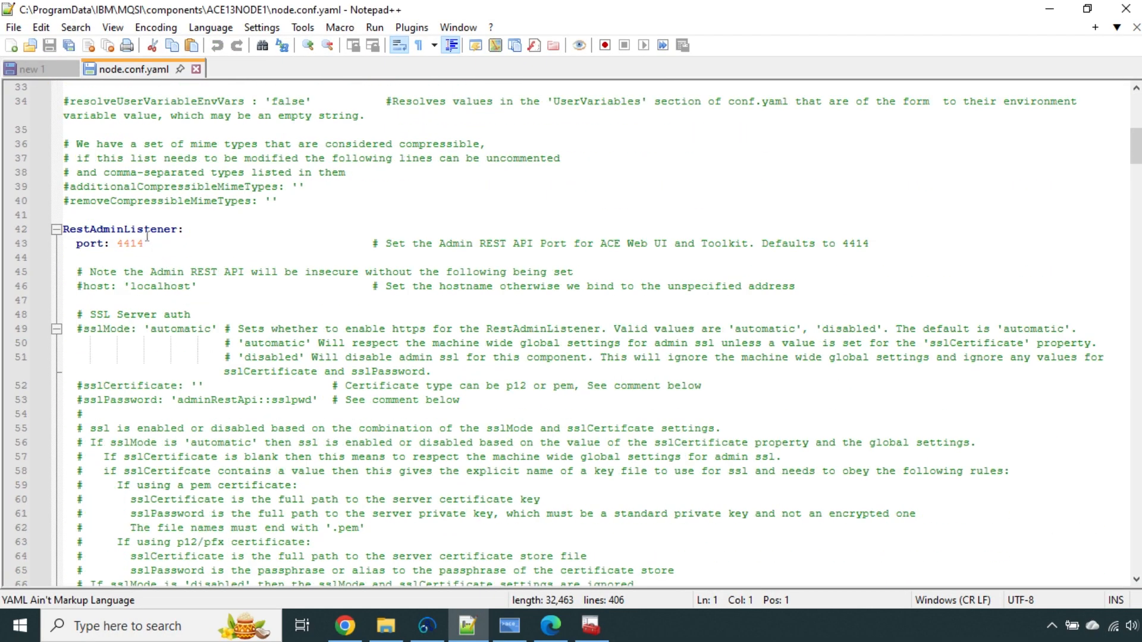
double_click(147, 230)
scroll(175, 417, "down", 5)
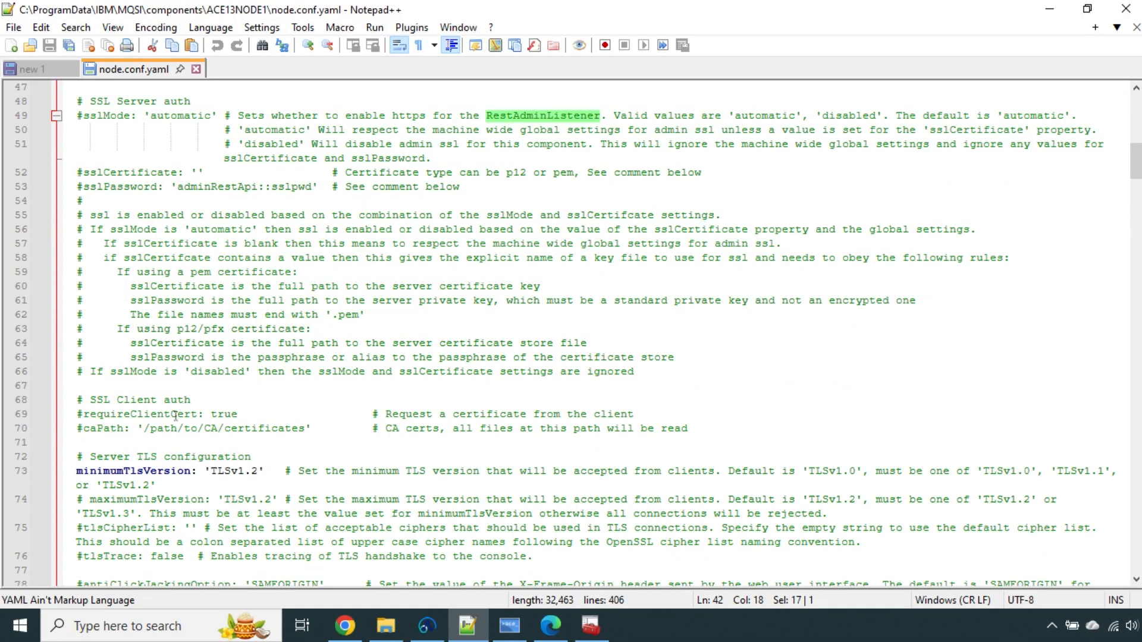
left_click_drag(82, 400, 306, 429)
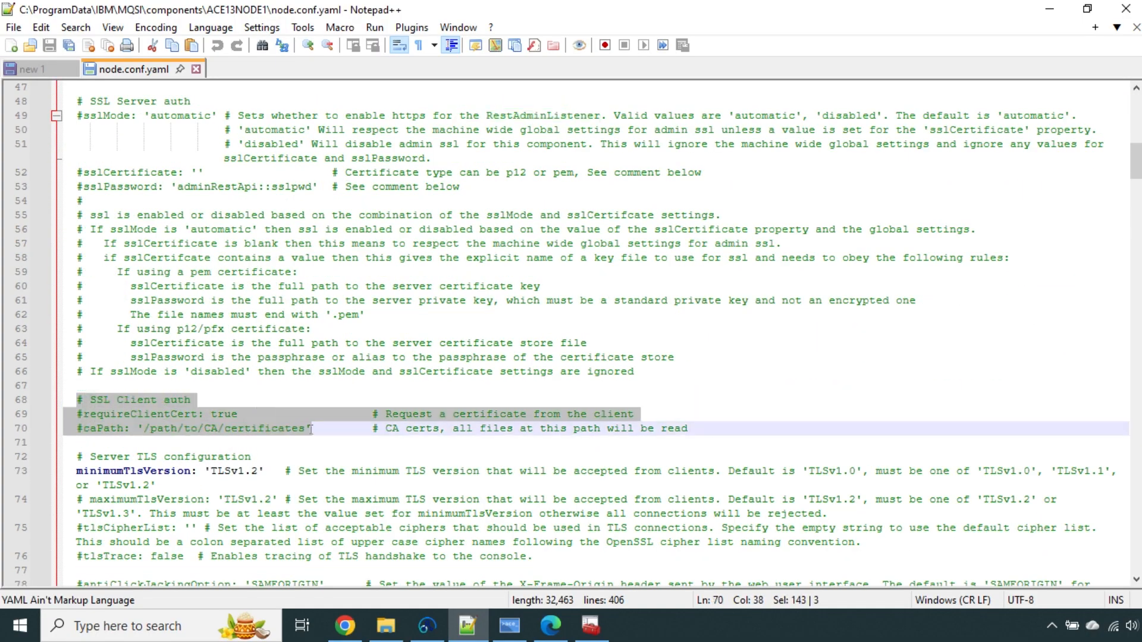
left_click(293, 438)
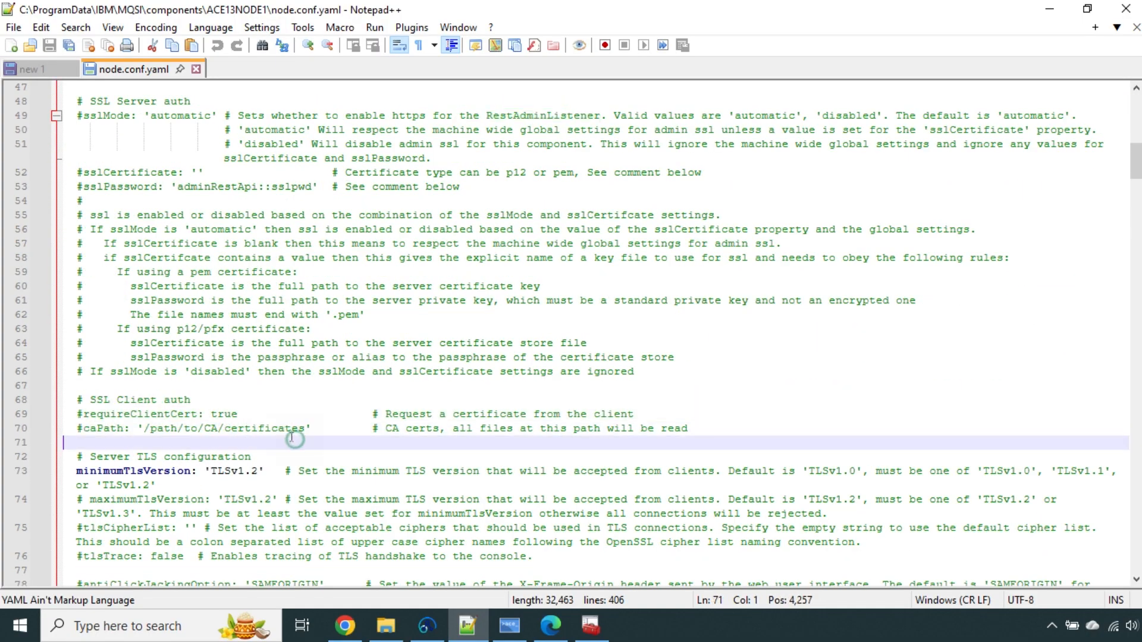
Open the node.conf.yaml file from the ACE13NODE1 overrides folder in Notepad++
left_click(386, 625)
double_click(219, 139)
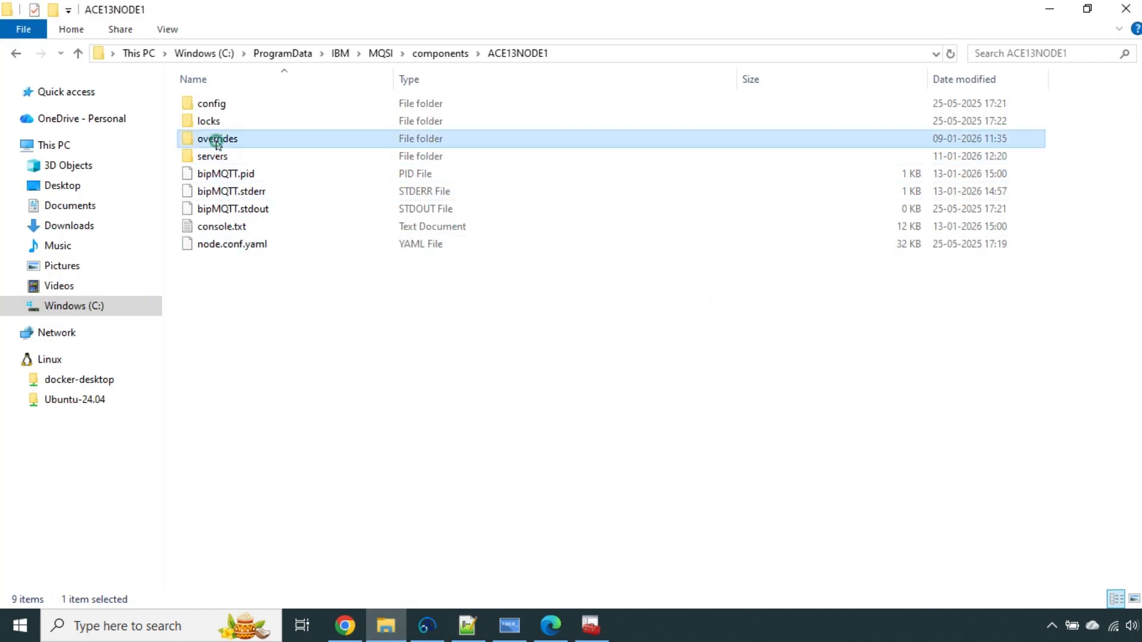
right_click(218, 108)
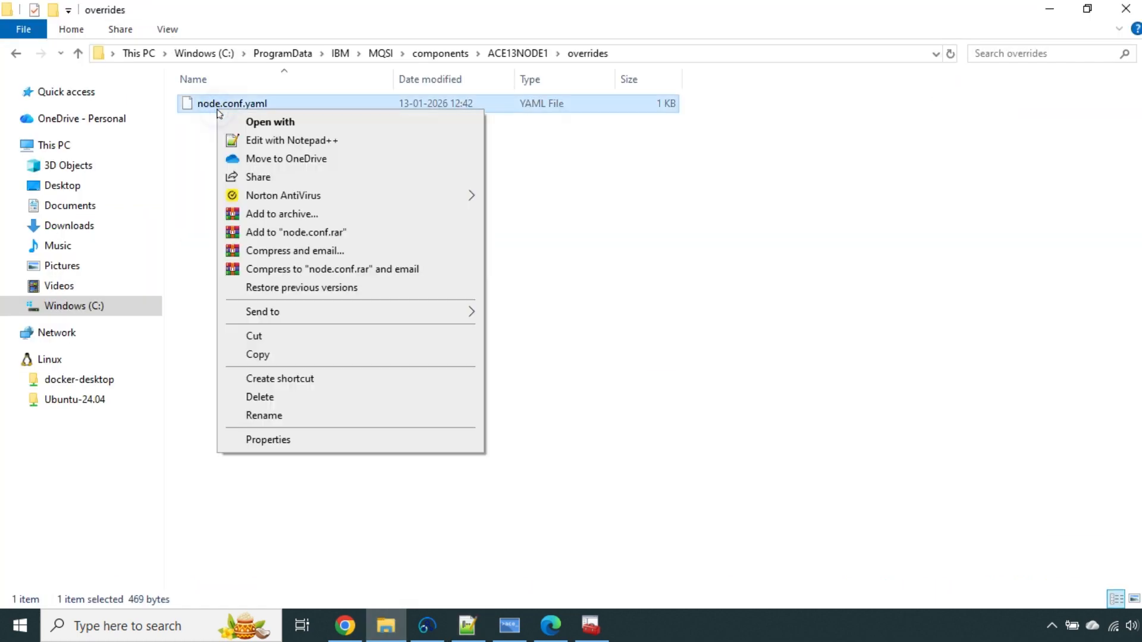
left_click(253, 141)
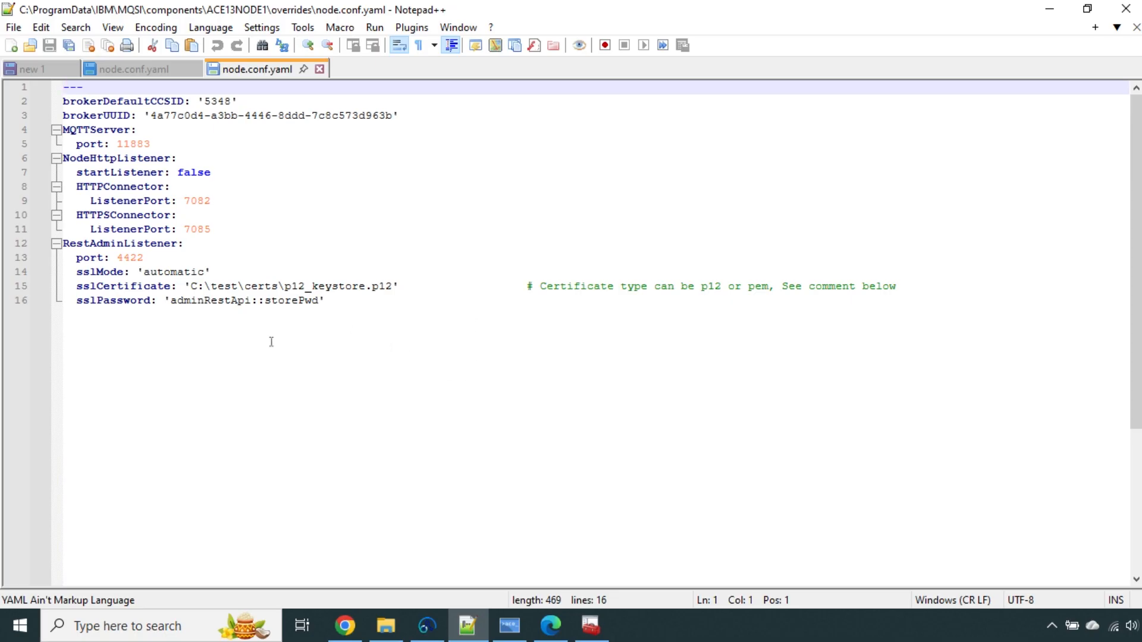
Copy the commented requireClientCert and caPath lines from the main node.conf.yaml and paste them below sslPassword in the overrides file
left_click(132, 71)
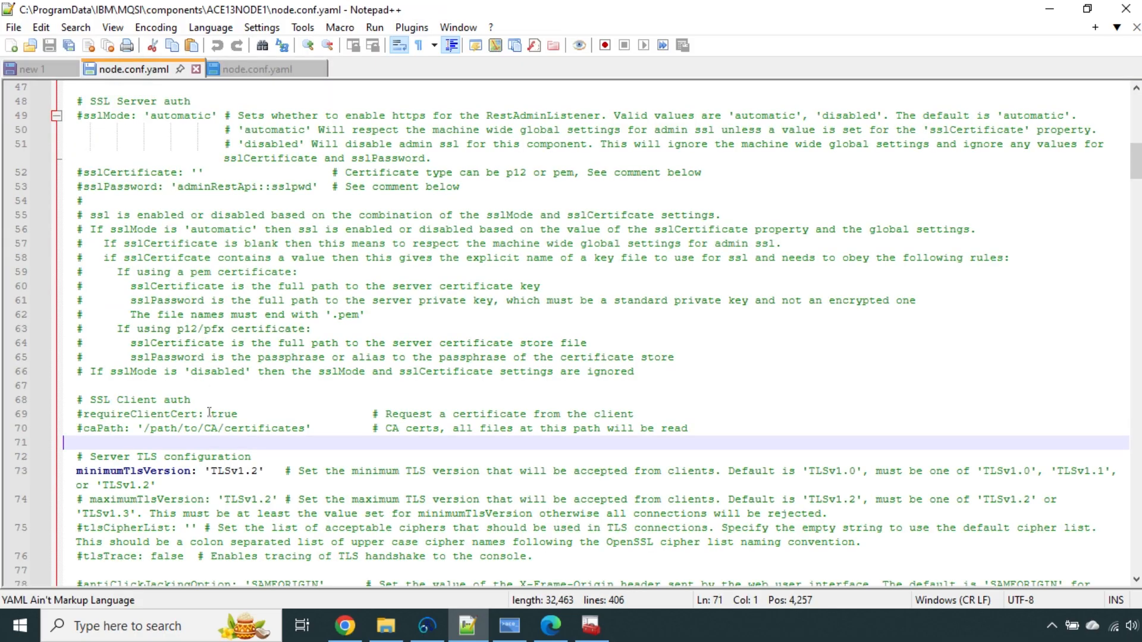
left_click_drag(74, 399, 334, 425)
left_click(288, 427)
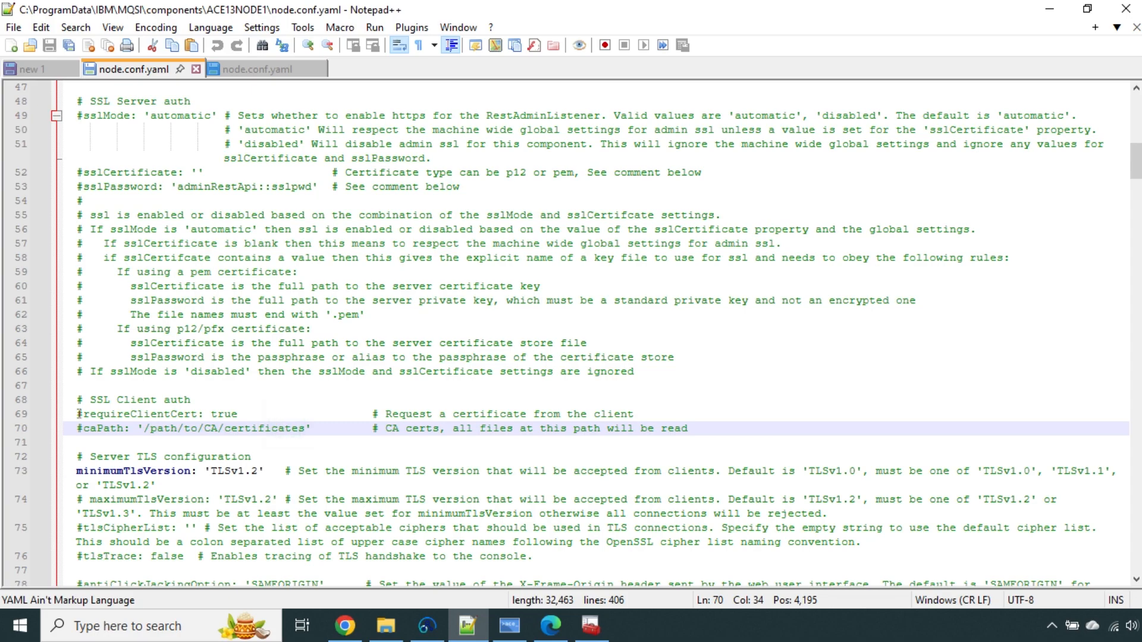
left_click_drag(77, 413, 320, 430)
key("ctrl+c")
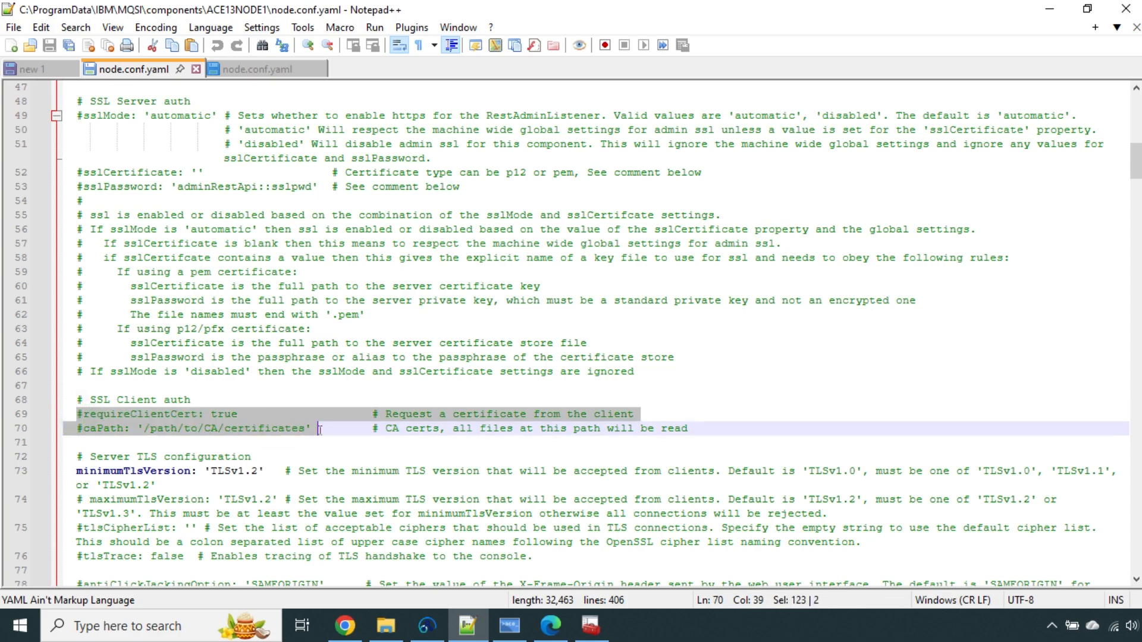
left_click(238, 69)
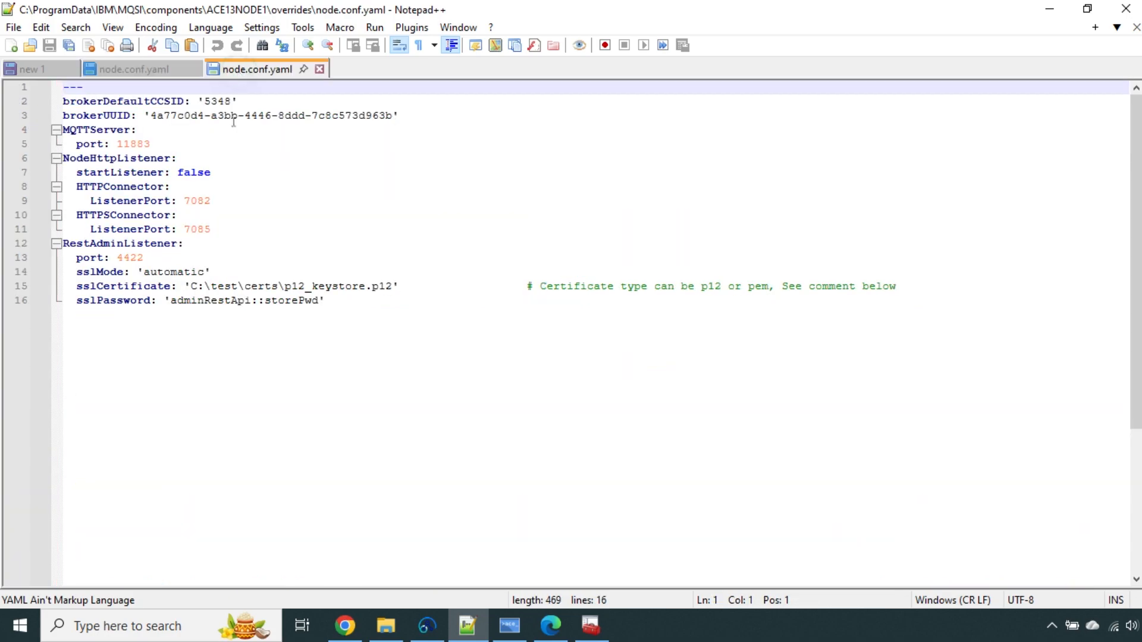
left_click(333, 305)
key("Return")
key("ctrl+v")
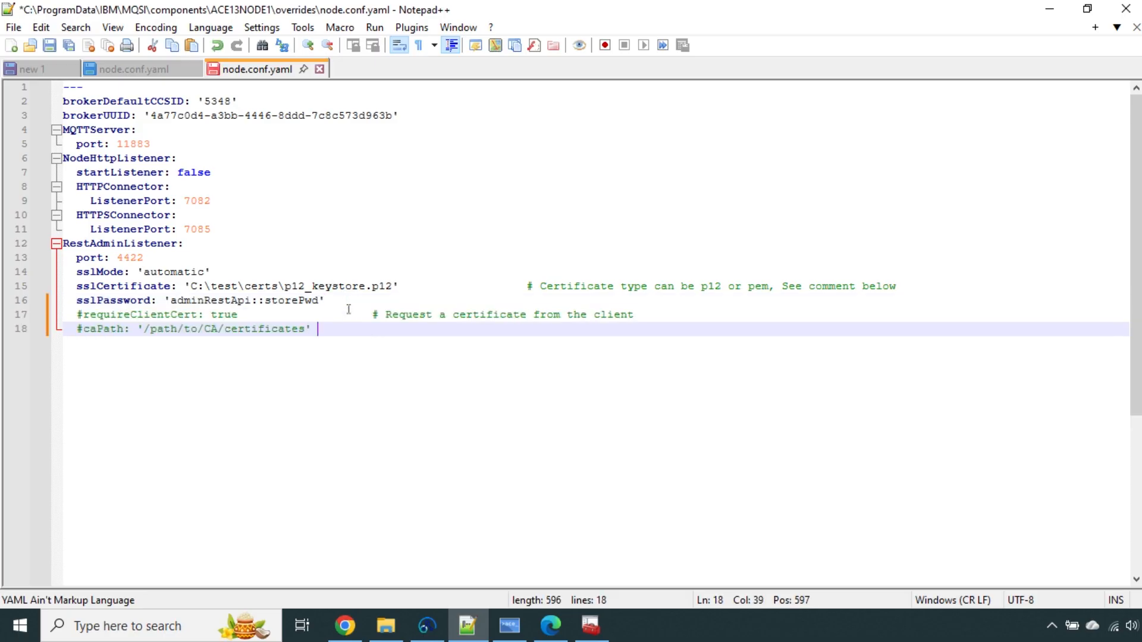
Uncomment the pasted requireClientCert and caPath lines under RestAdminListener in the overrides file
left_click_drag(79, 316, 98, 329)
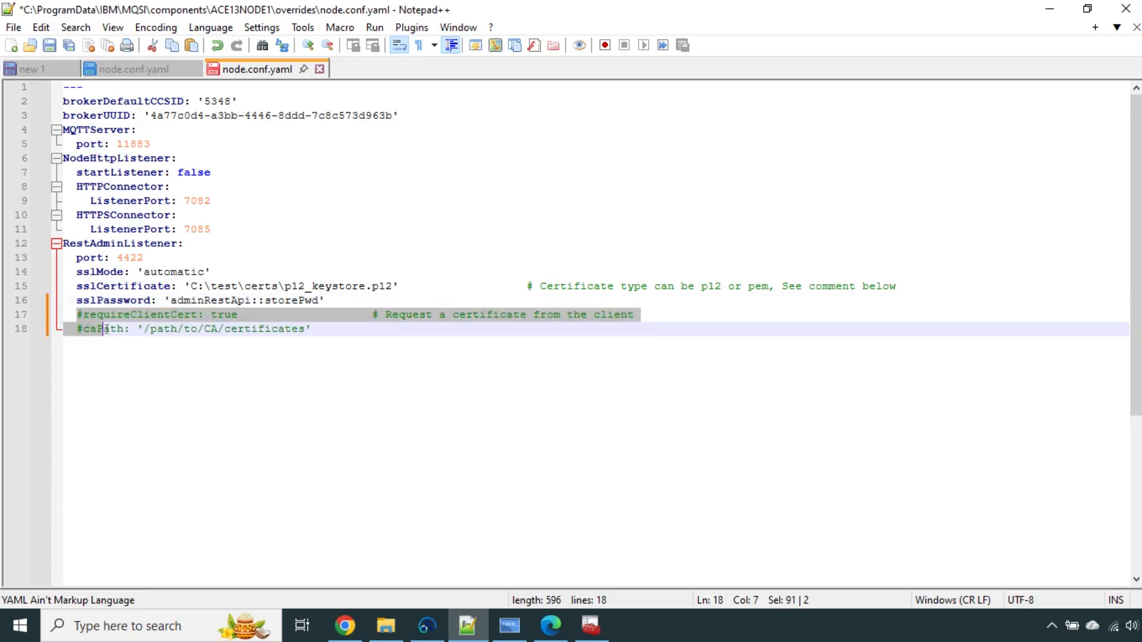
right_click(99, 329)
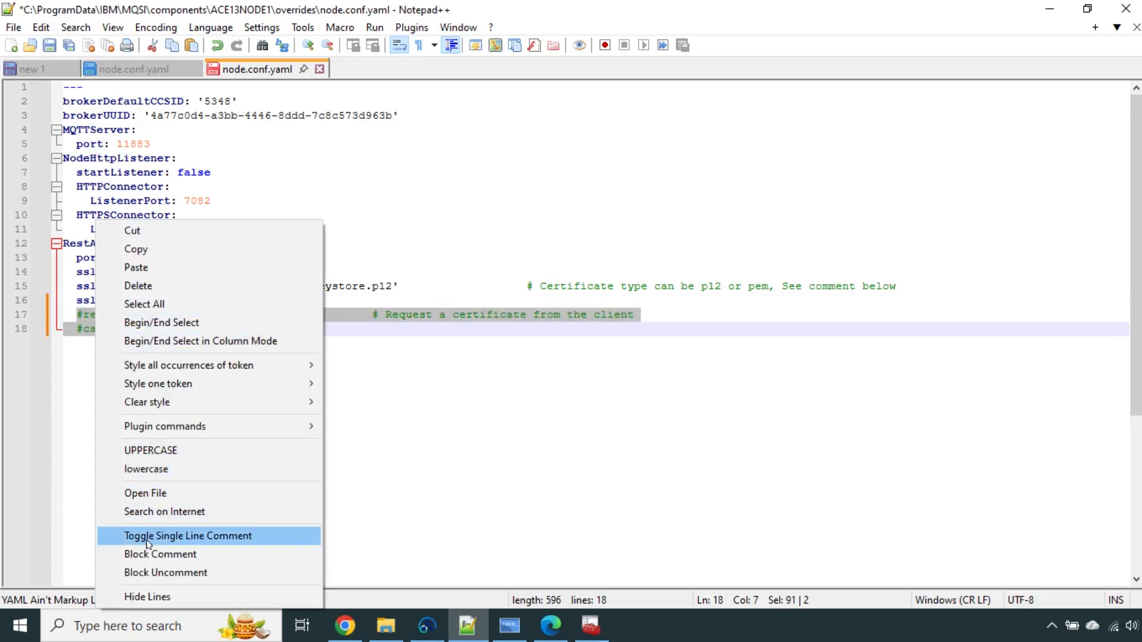
left_click(155, 573)
left_click(162, 486)
Review the requireClientCert value and the placeholder certificate path of caPath in the overrides file
left_click(126, 315)
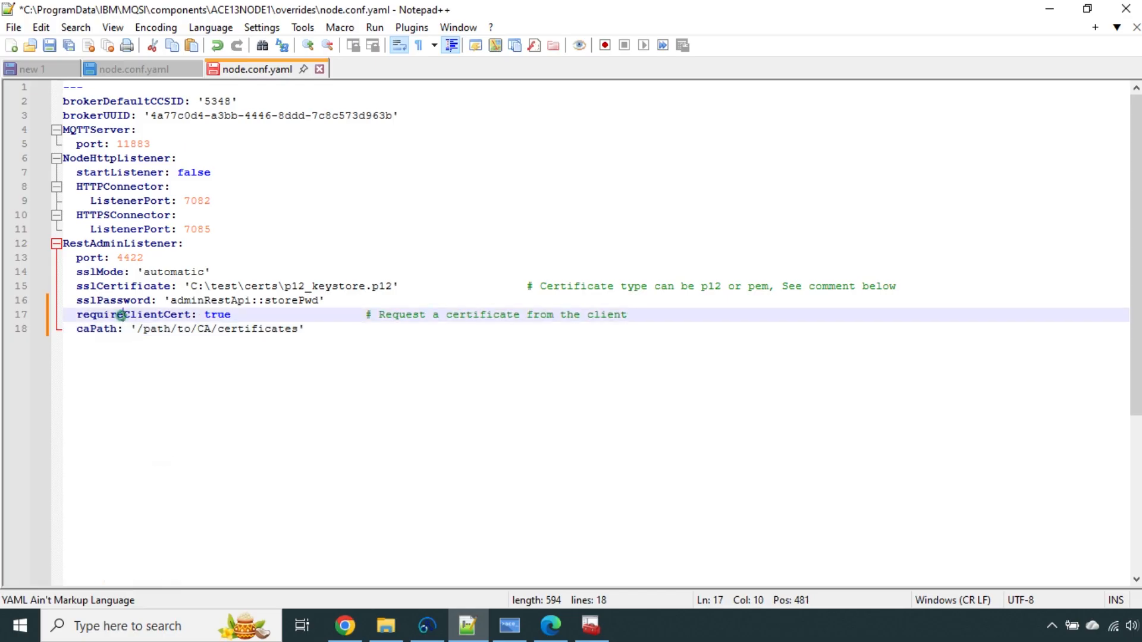
double_click(221, 315)
left_click(247, 406)
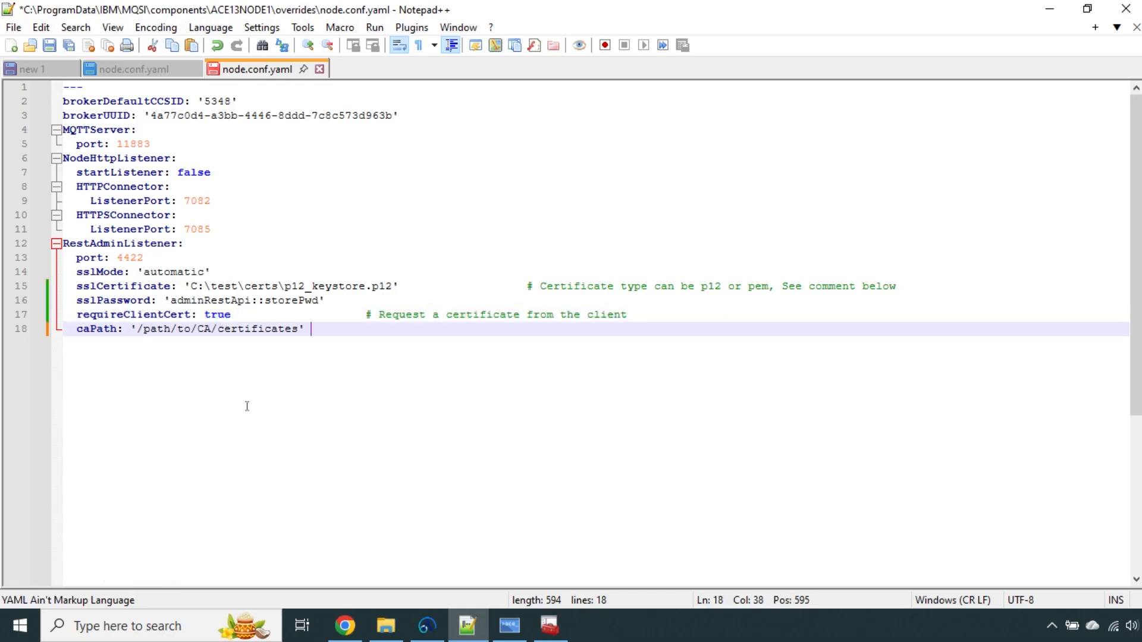
double_click(122, 315)
left_click(133, 362)
left_click_drag(138, 329, 300, 328)
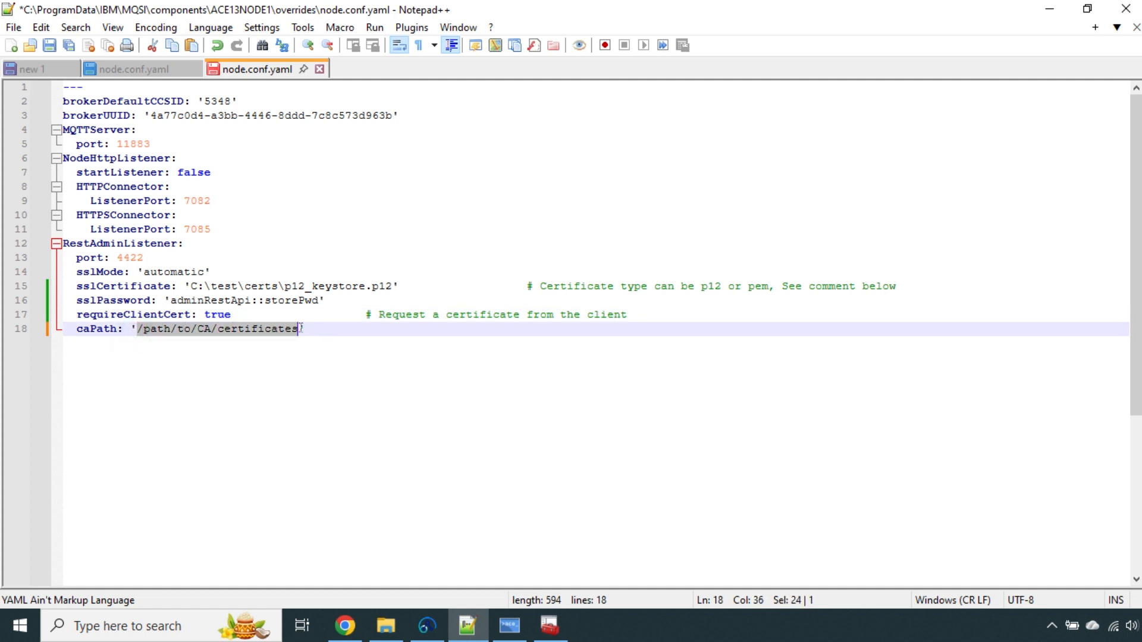
left_click(304, 369)
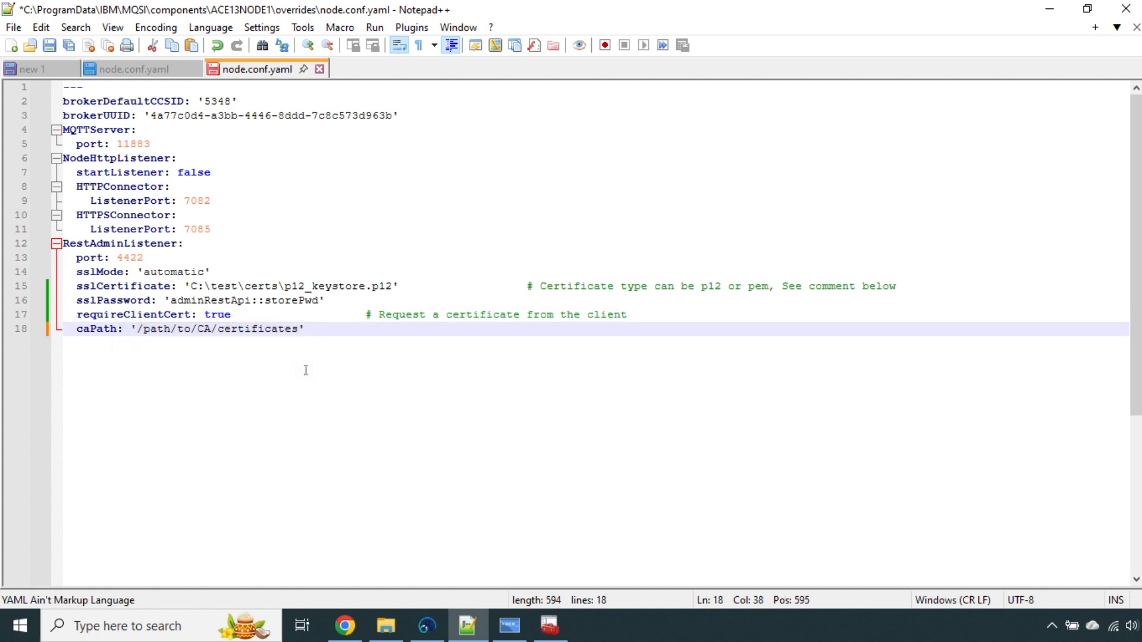
left_click(159, 330)
left_click_drag(138, 330, 297, 329)
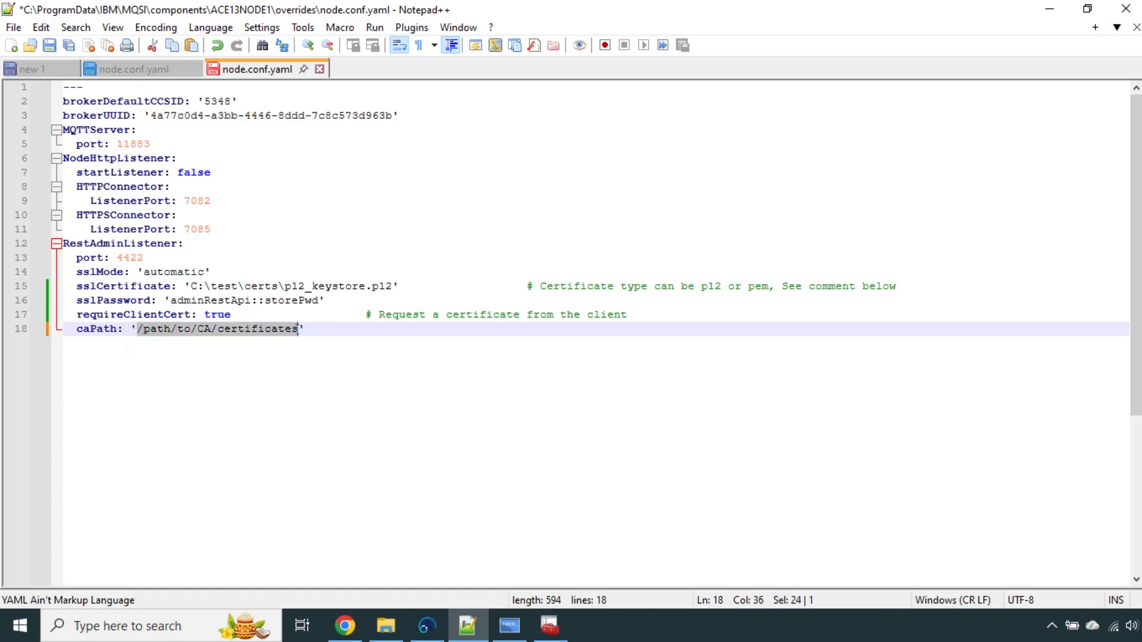
left_click(308, 357)
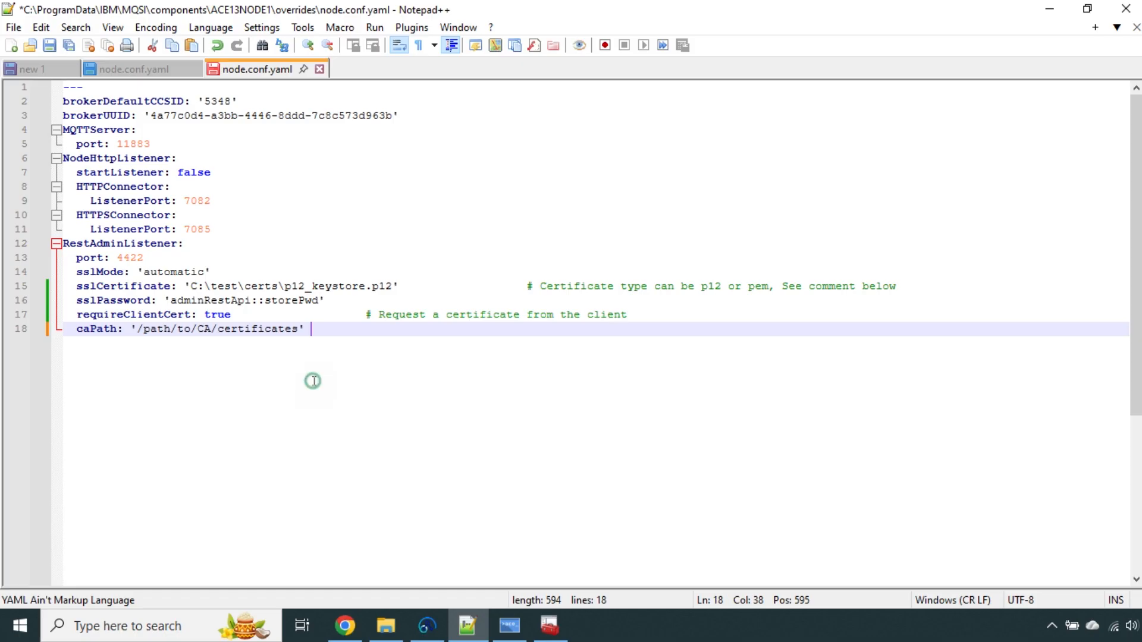
left_click_drag(140, 331, 286, 330)
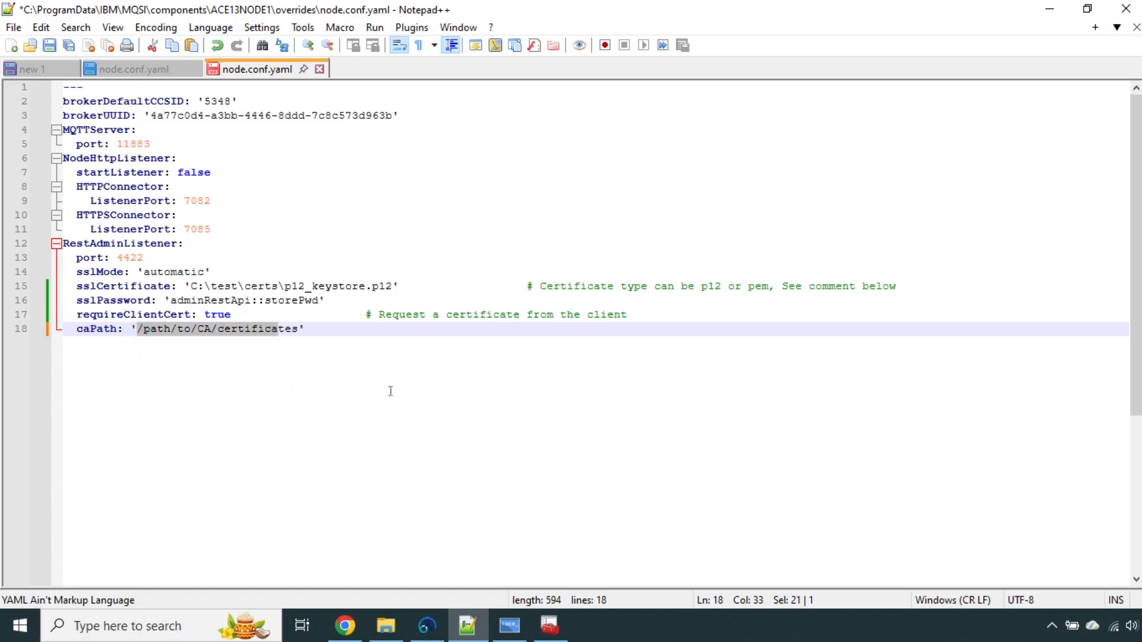
left_click(417, 392)
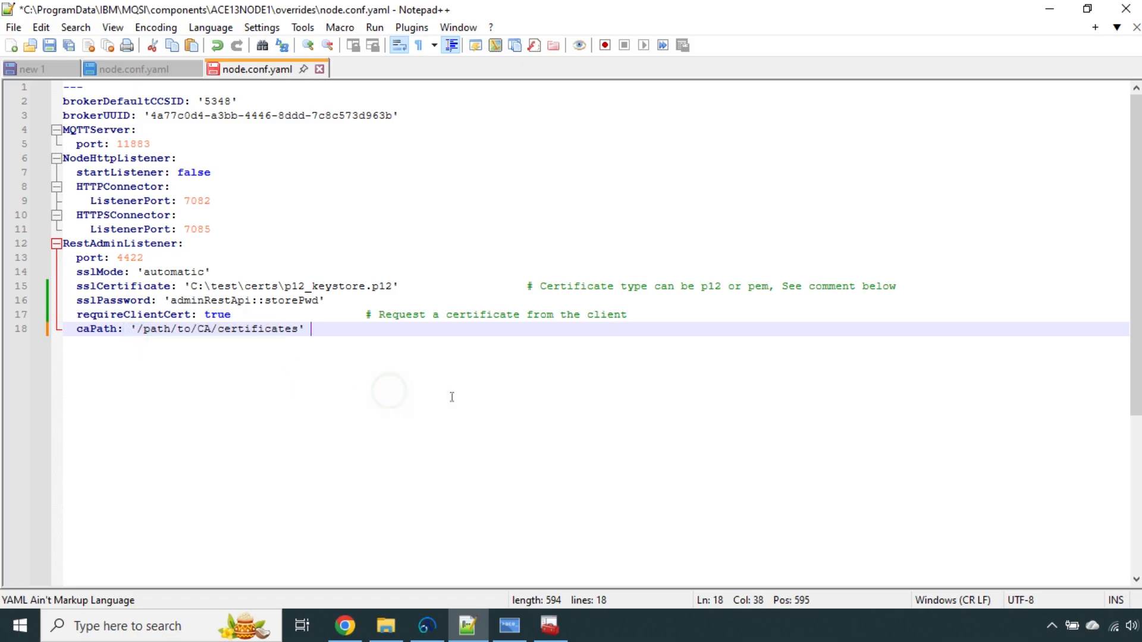
Switch to certmgr and start exporting the Clientside certificate from the Personal certificates store
left_click(550, 627)
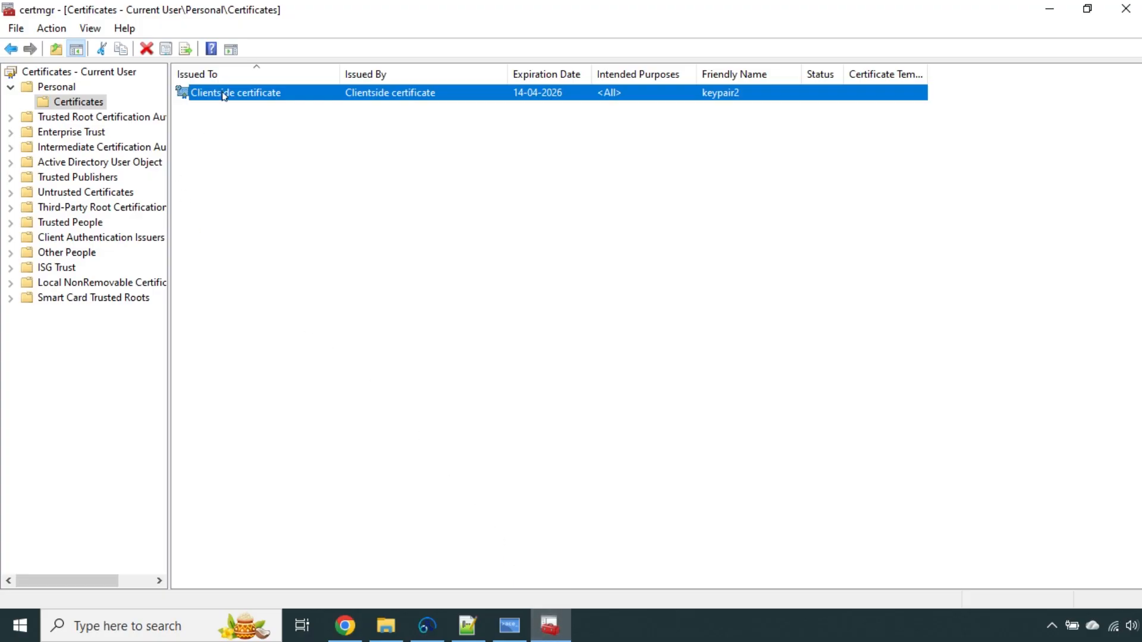
left_click(65, 88)
left_click(71, 103)
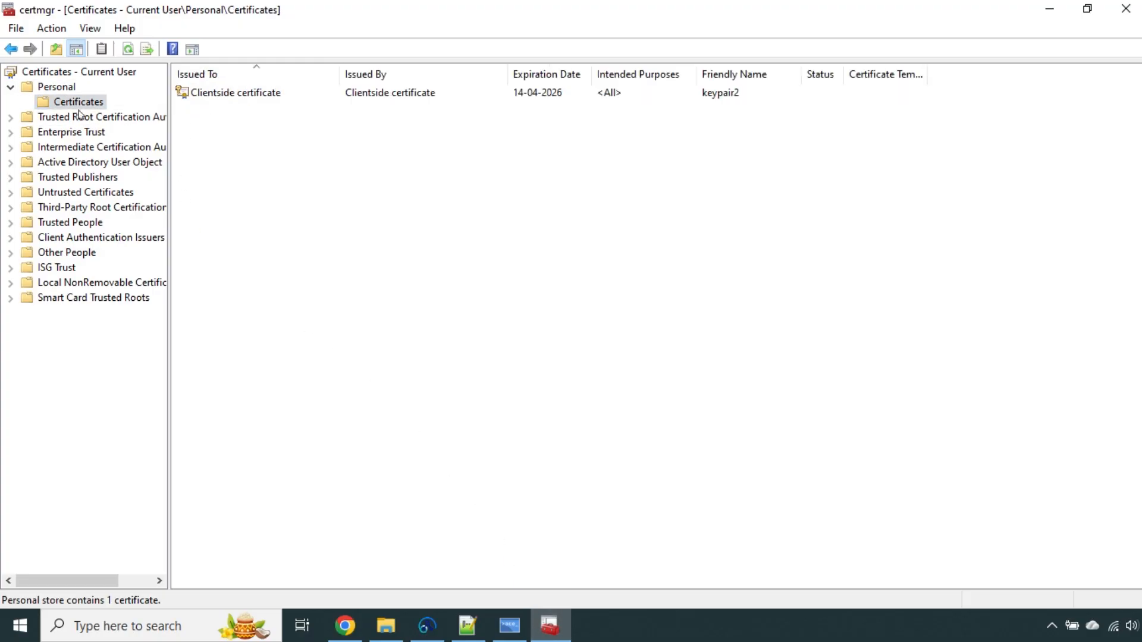
right_click(221, 94)
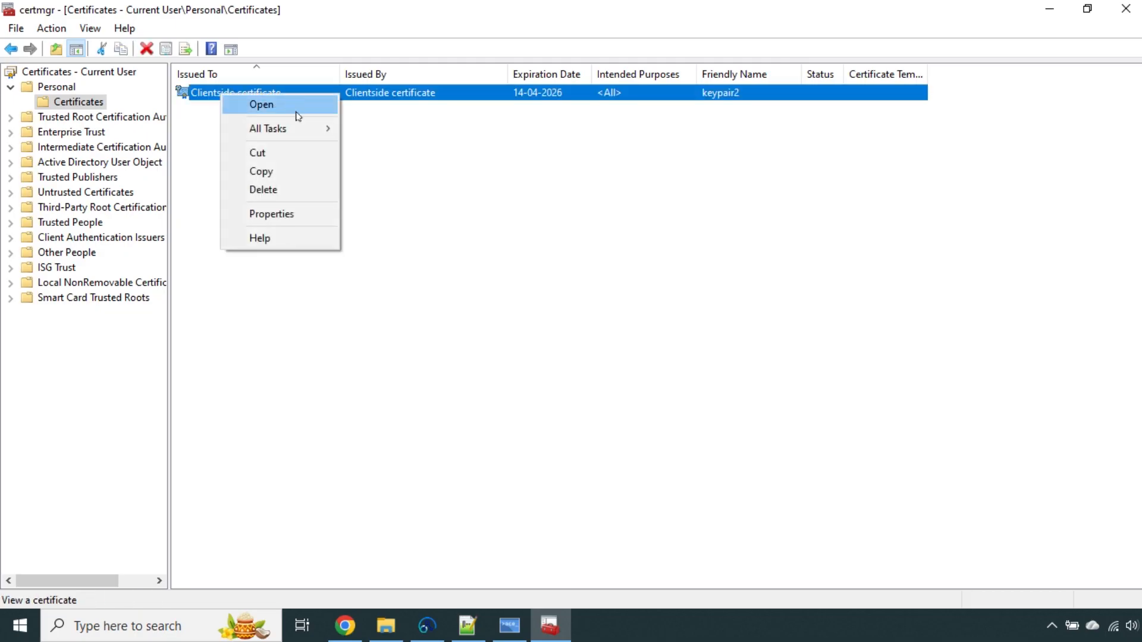
mouse_move(306, 130)
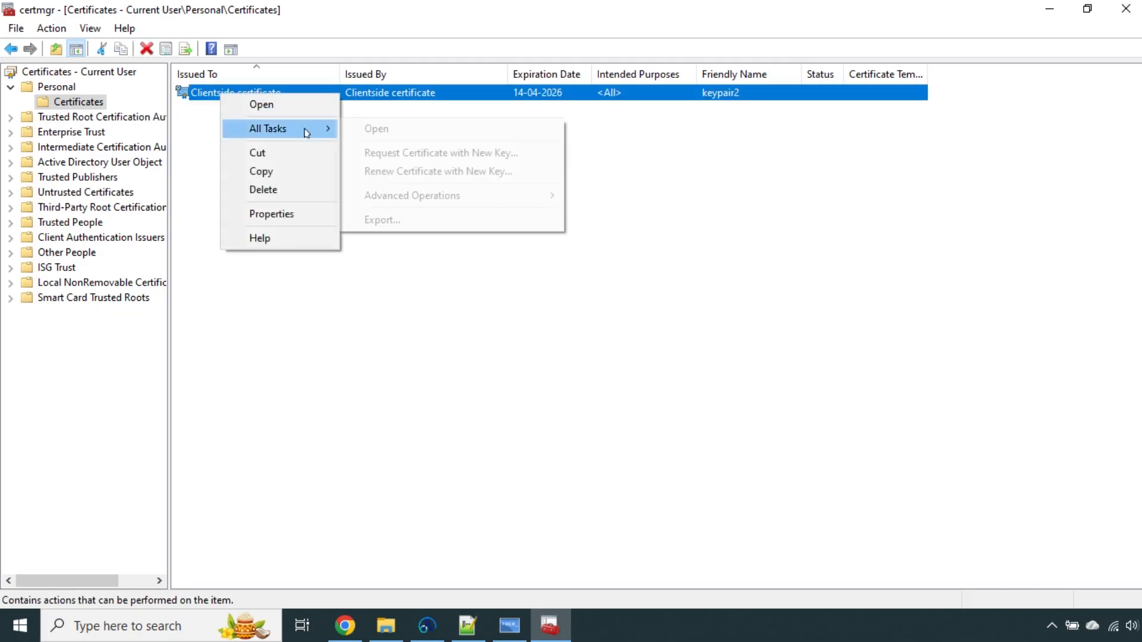
left_click(414, 231)
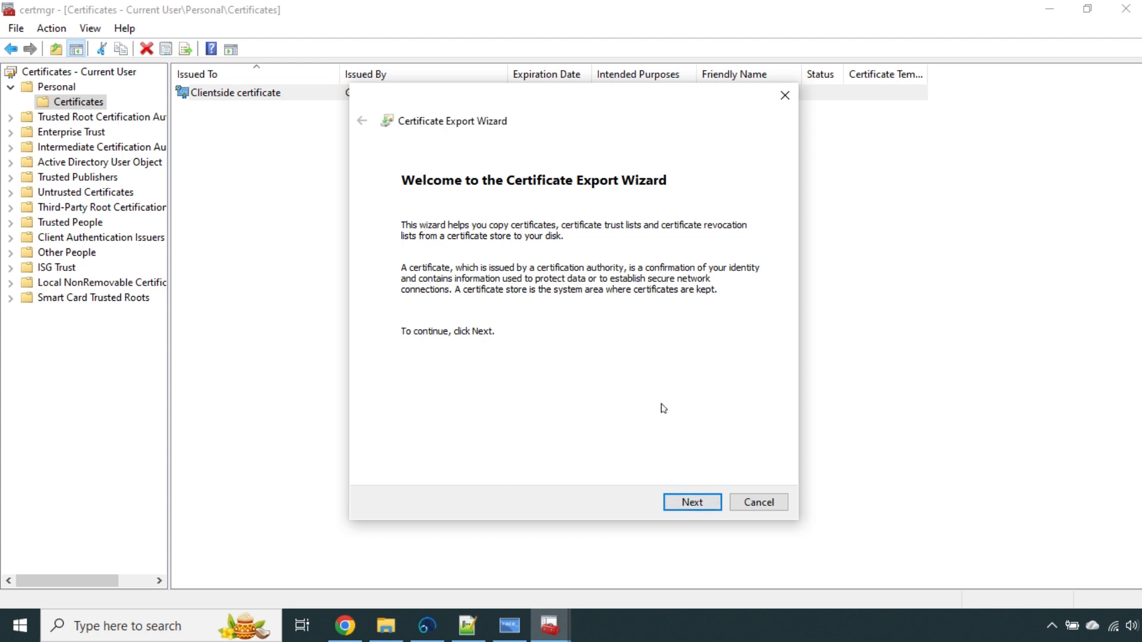
Choose to export the certificate without its private key in Base-64 encoded X.509 (.CER) format
left_click(684, 500)
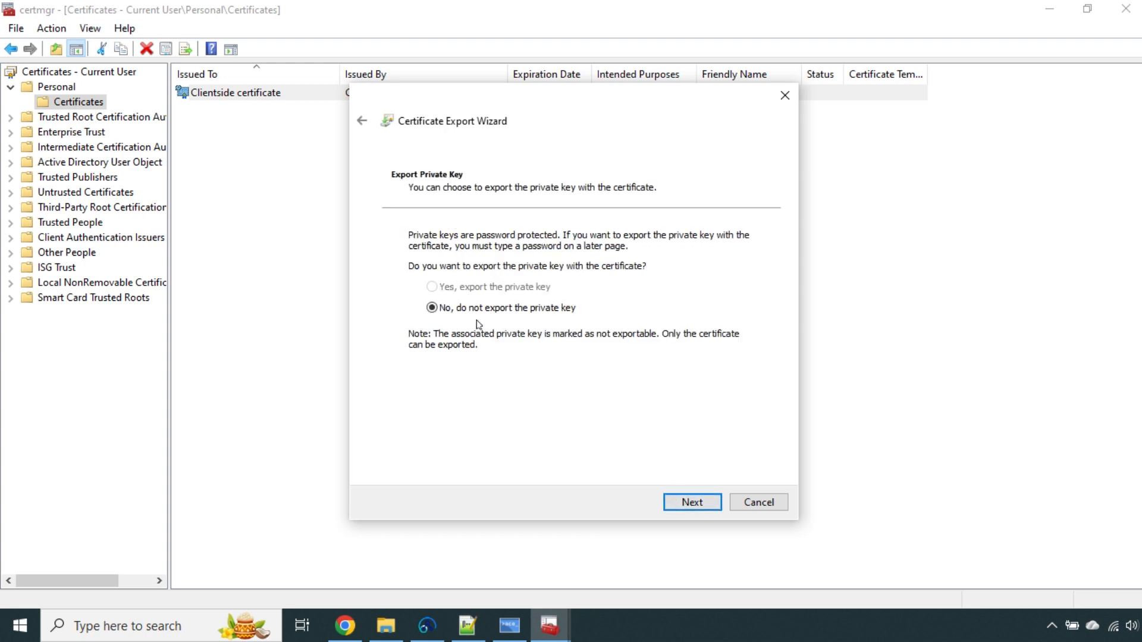
left_click(696, 507)
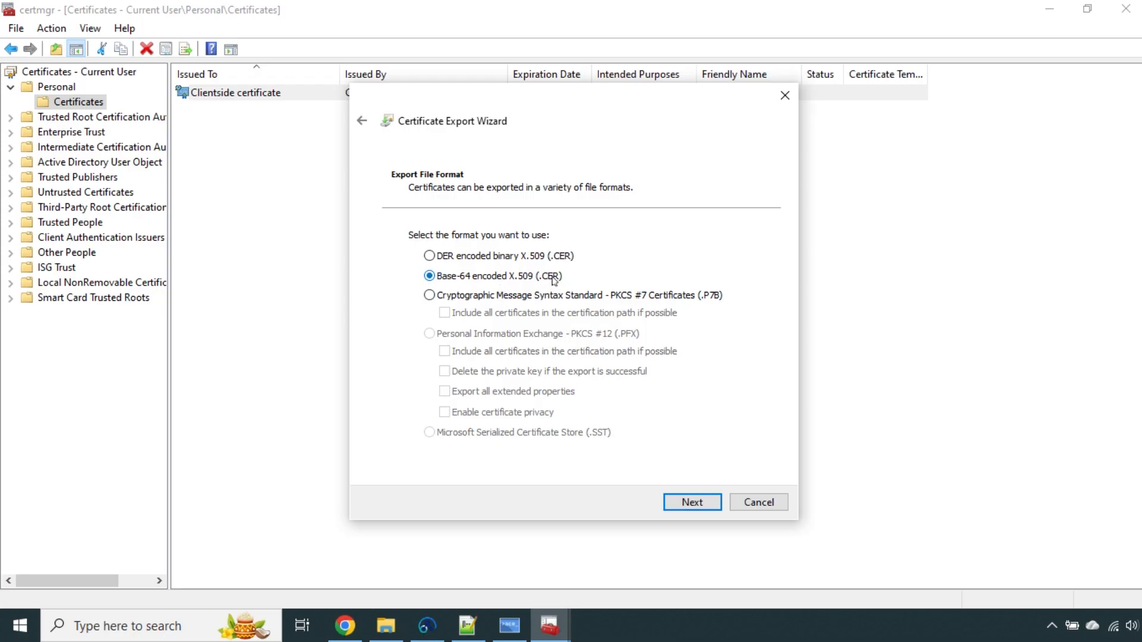
left_click(690, 502)
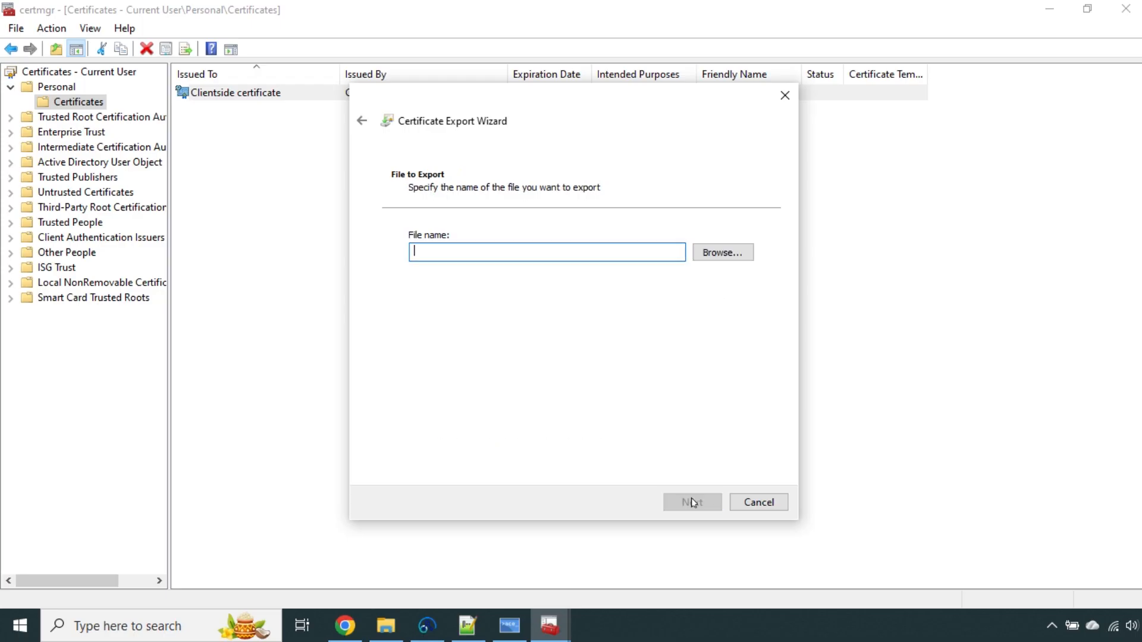
Browse for the export location and create and open a new folder named SERVER inside C:\test\certs
left_click(717, 254)
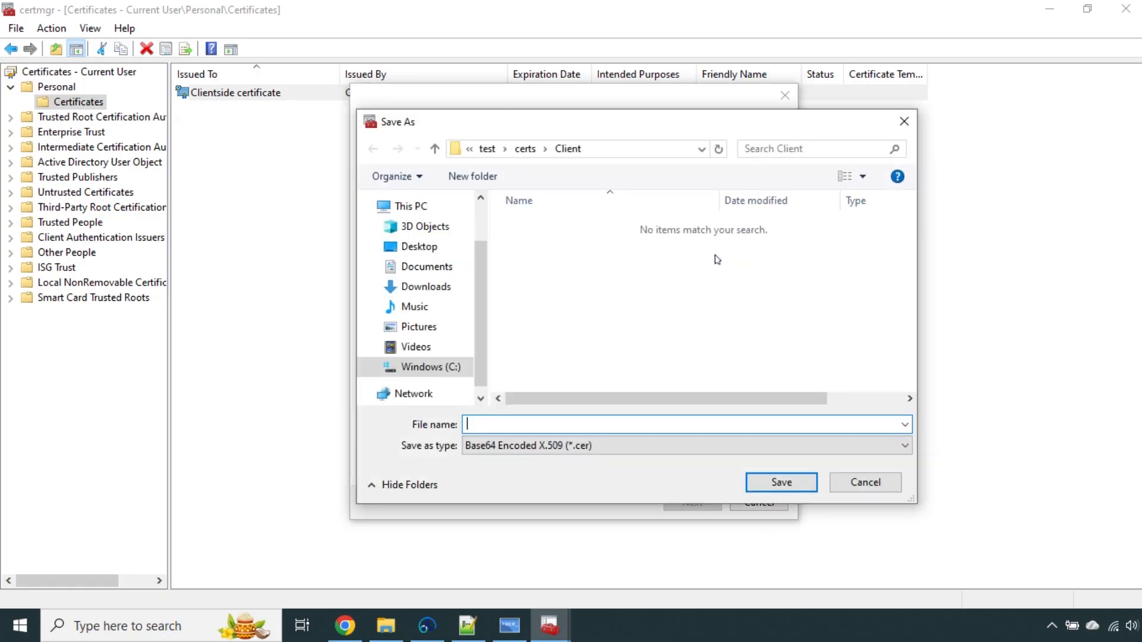
left_click(525, 150)
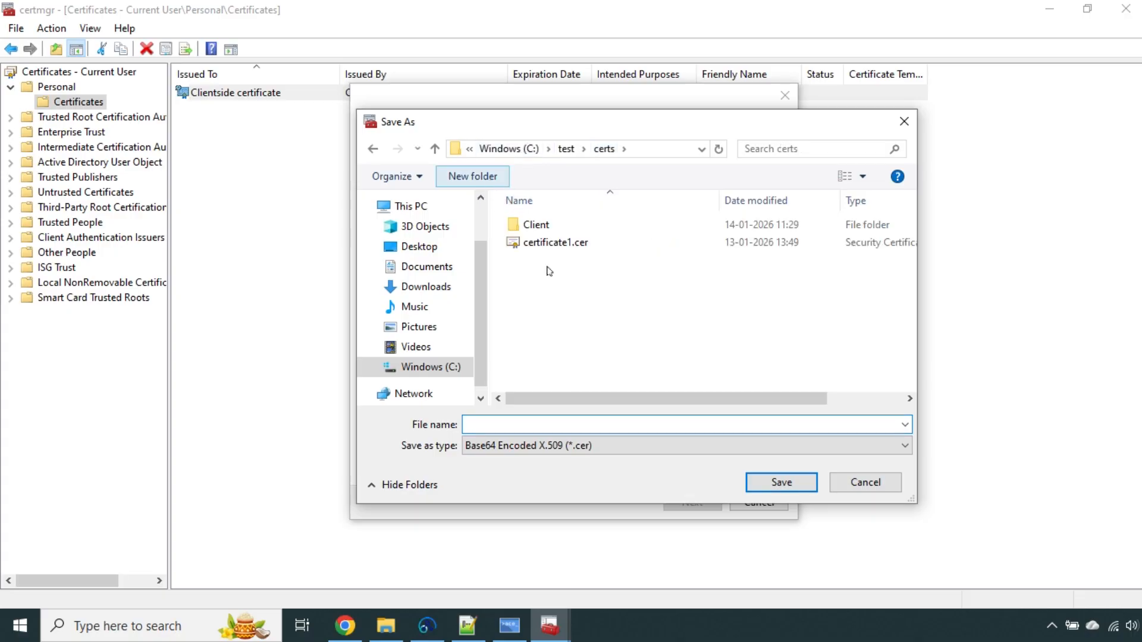
type("SERVER")
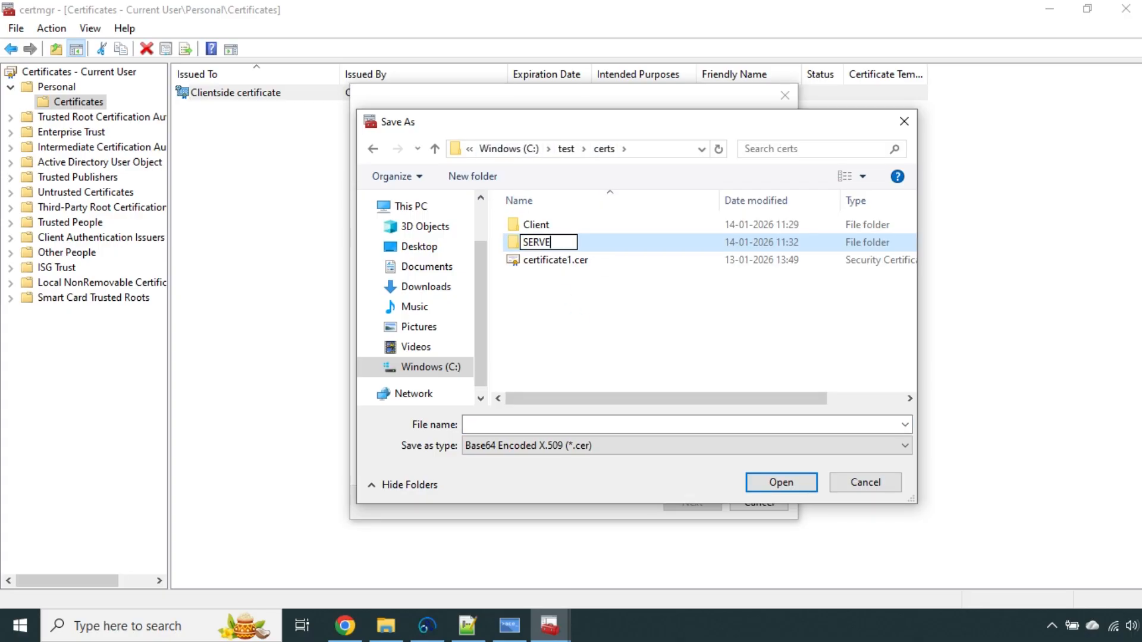
left_click(588, 352)
double_click(543, 242)
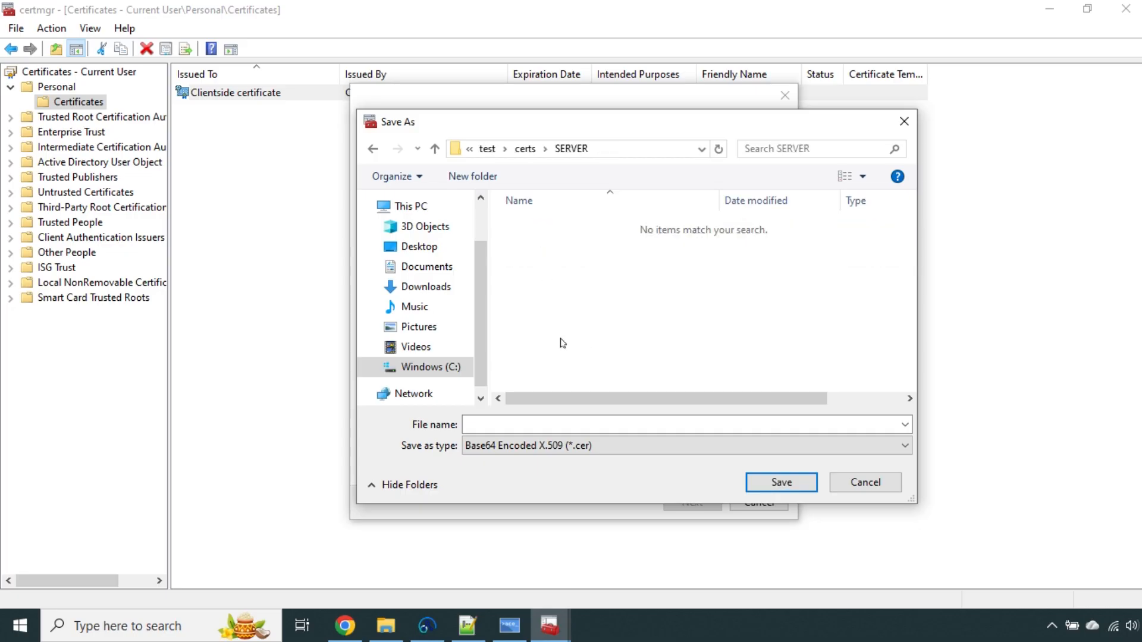
Name the export file certificate2 in the SERVER folder and complete the certificate export
left_click(536, 425)
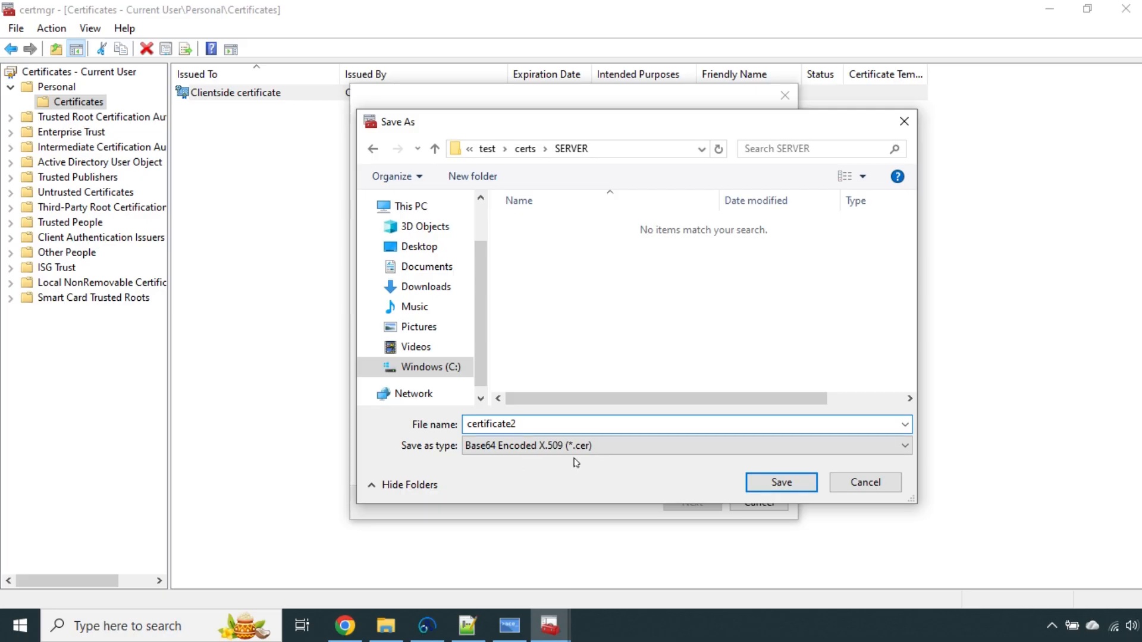
left_click(781, 481)
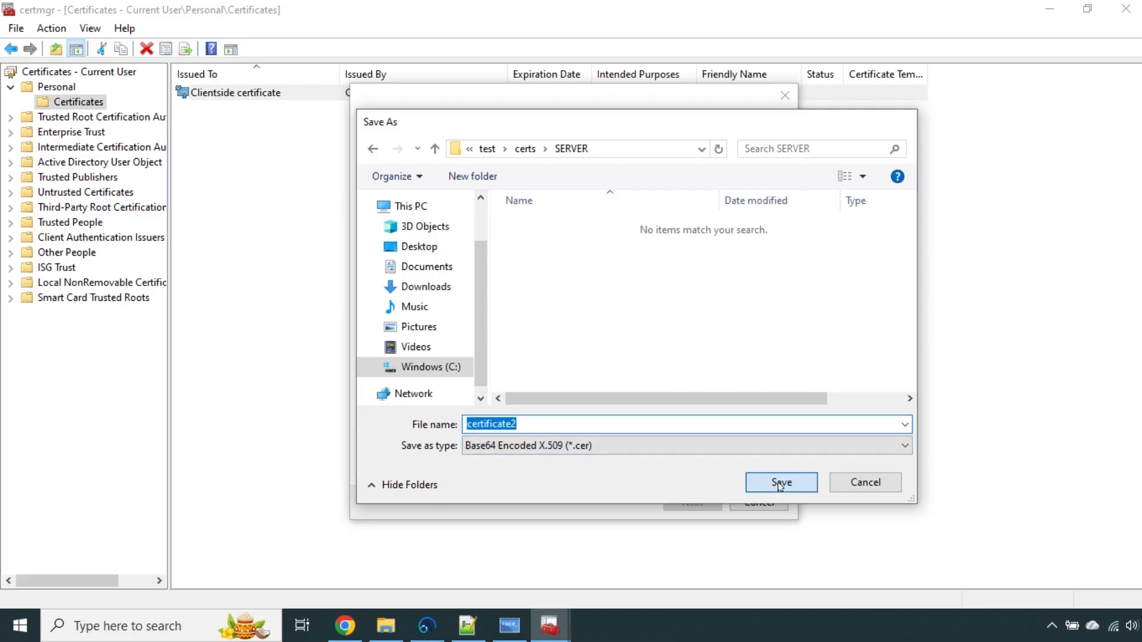
left_click(693, 503)
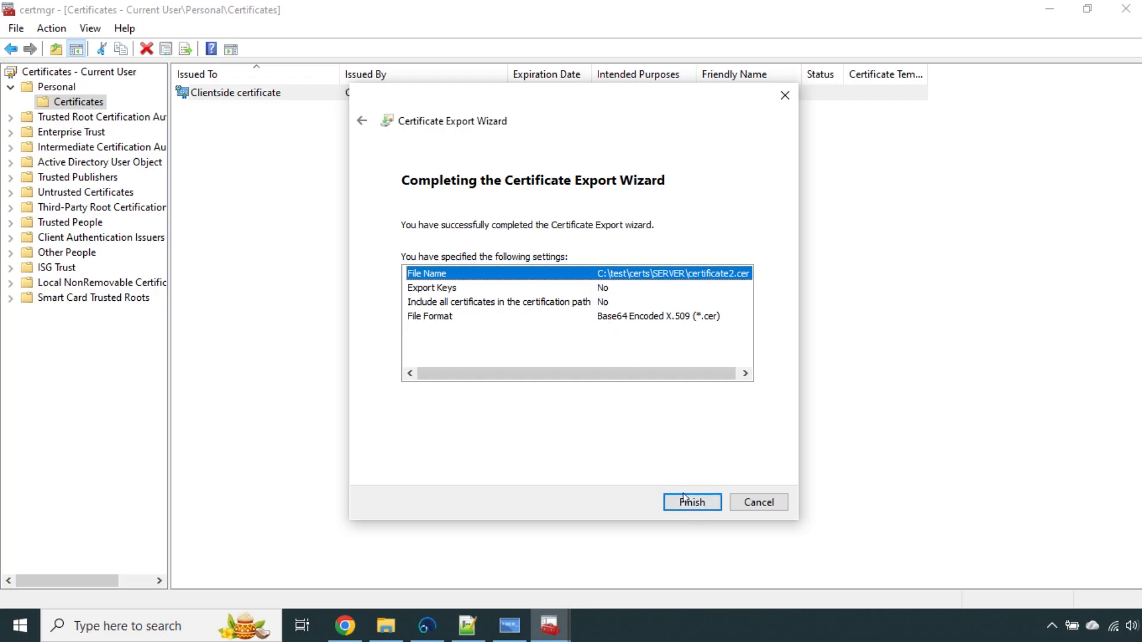
left_click(683, 500)
left_click(609, 369)
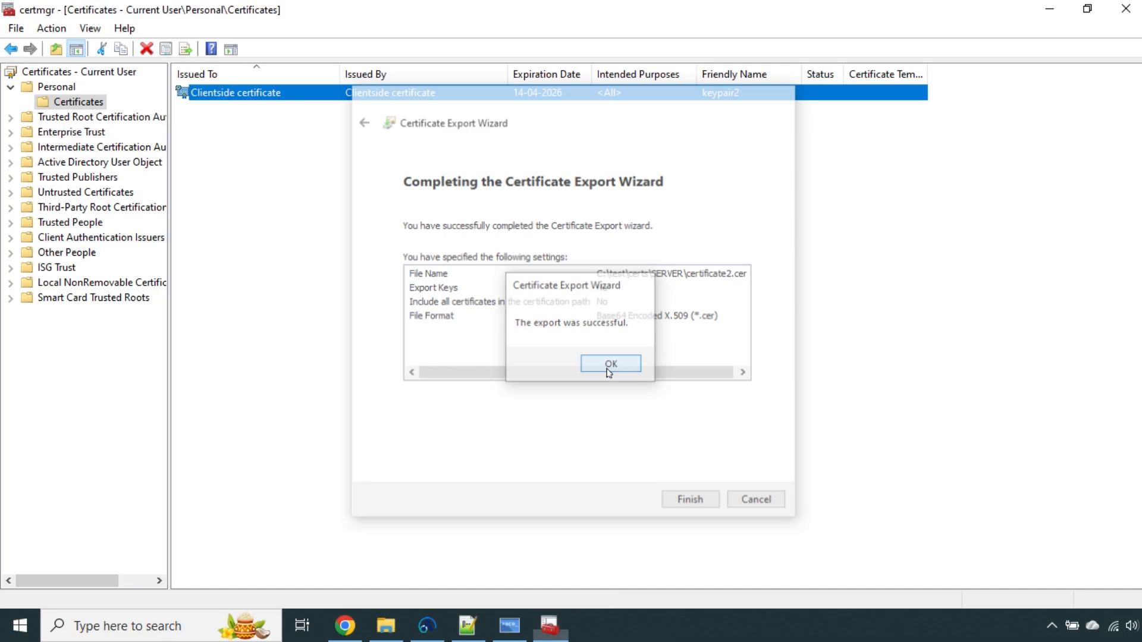
Open certificate2.cer from the SERVER folder in File Explorer and examine its certification path, issuer and subject details
left_click(386, 626)
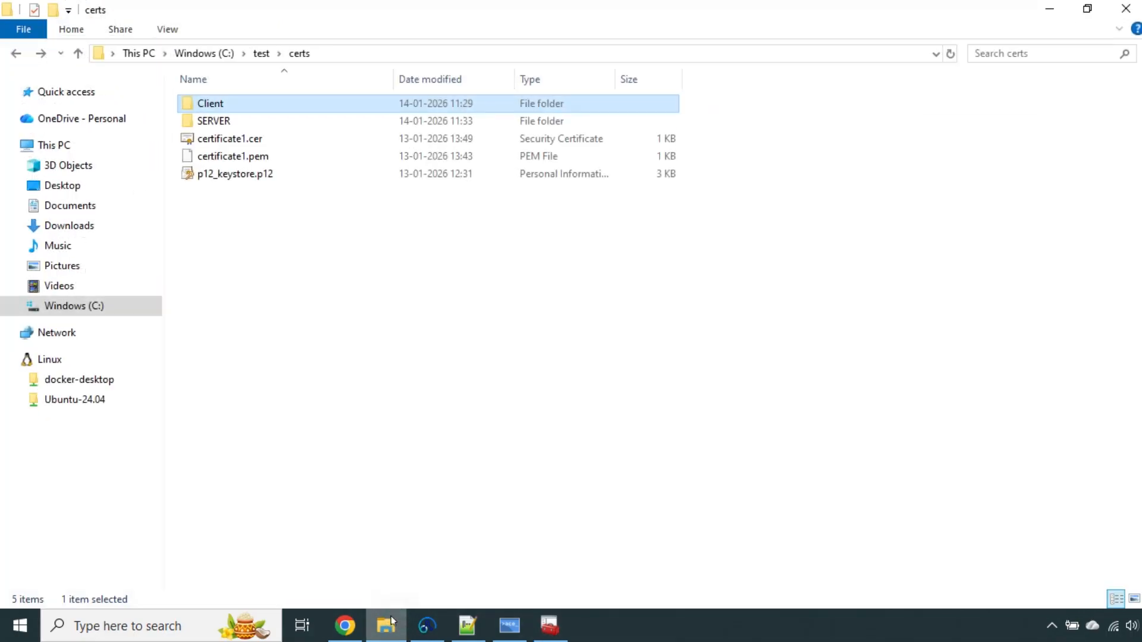
double_click(228, 121)
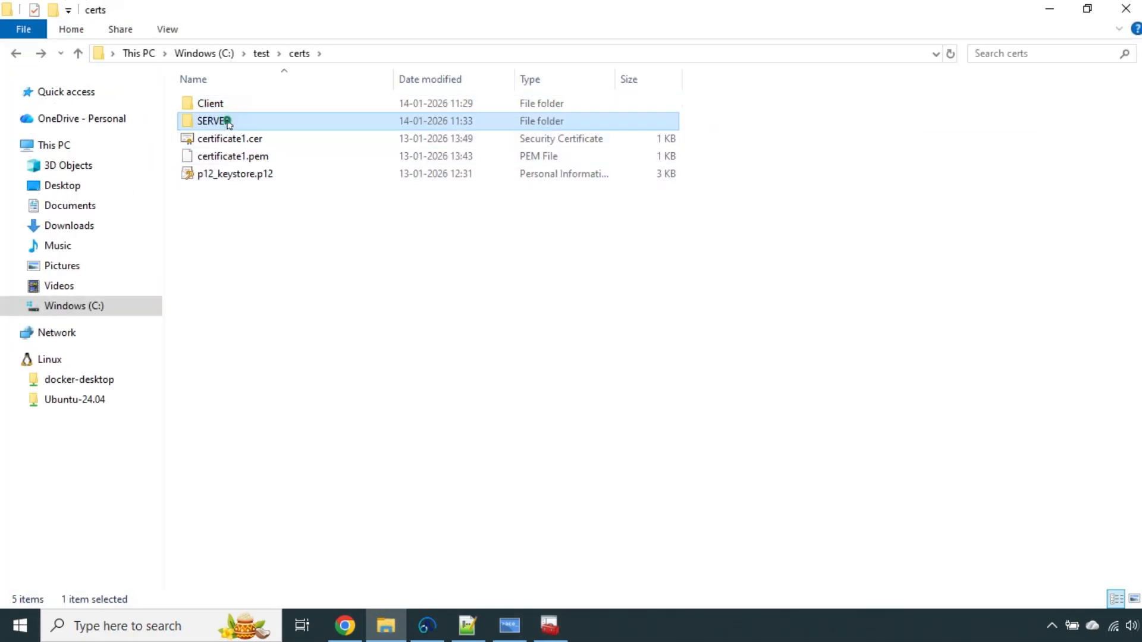
double_click(231, 103)
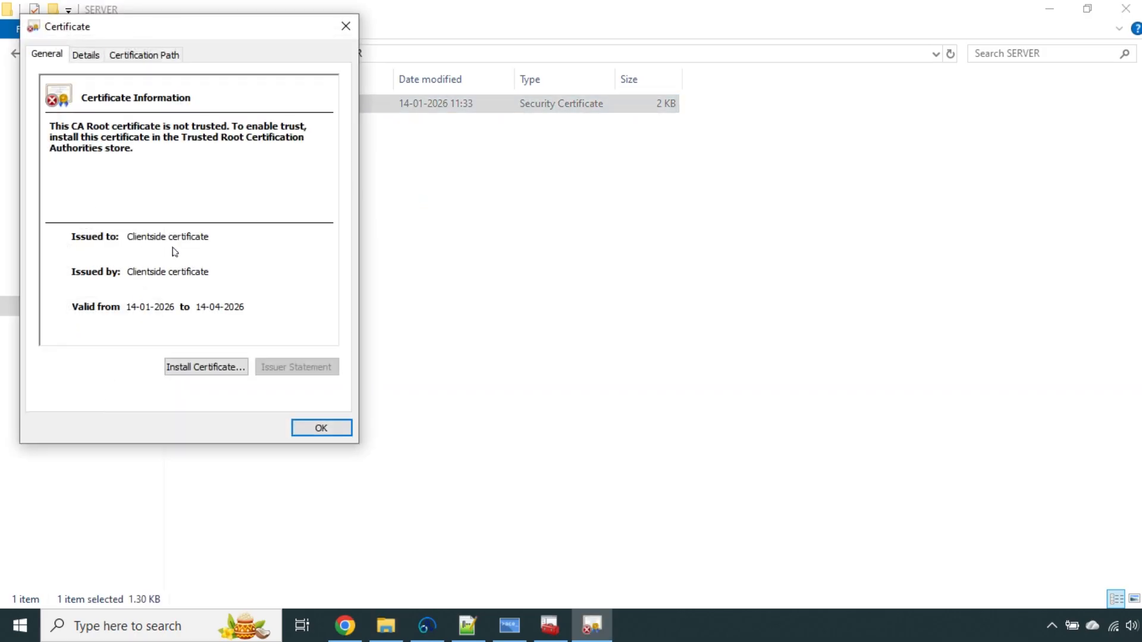
left_click(134, 53)
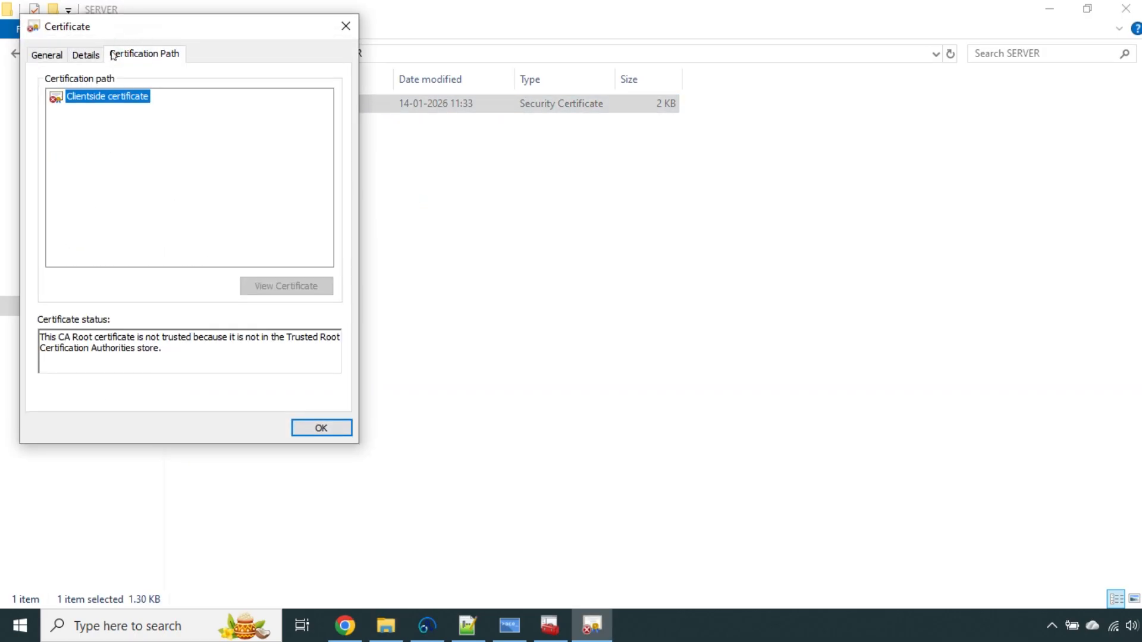
left_click(86, 54)
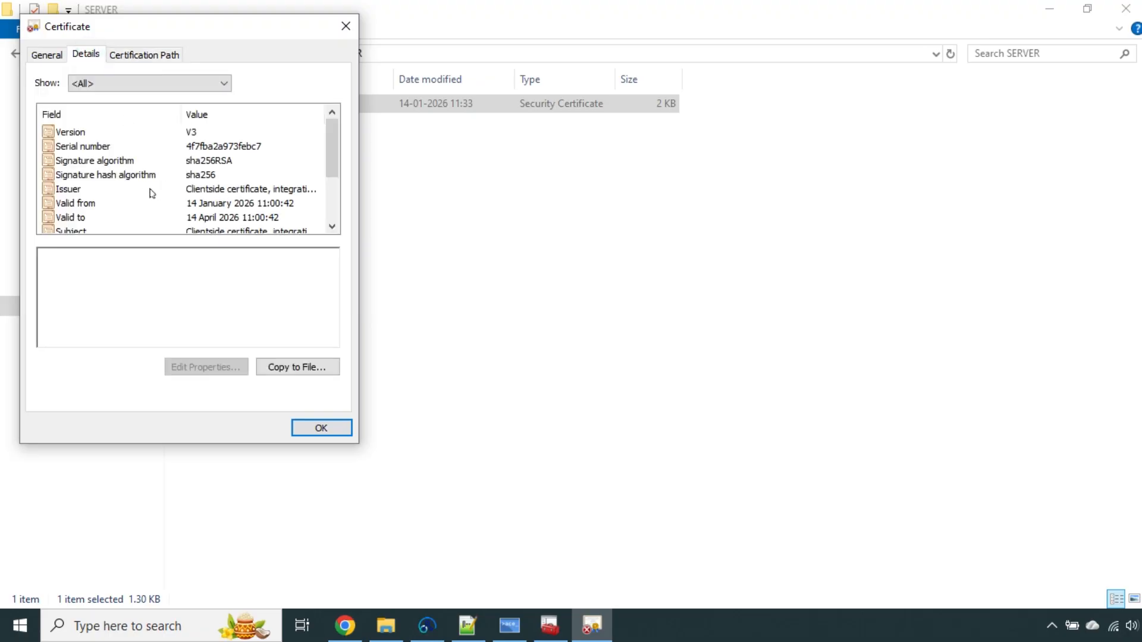
left_click(103, 190)
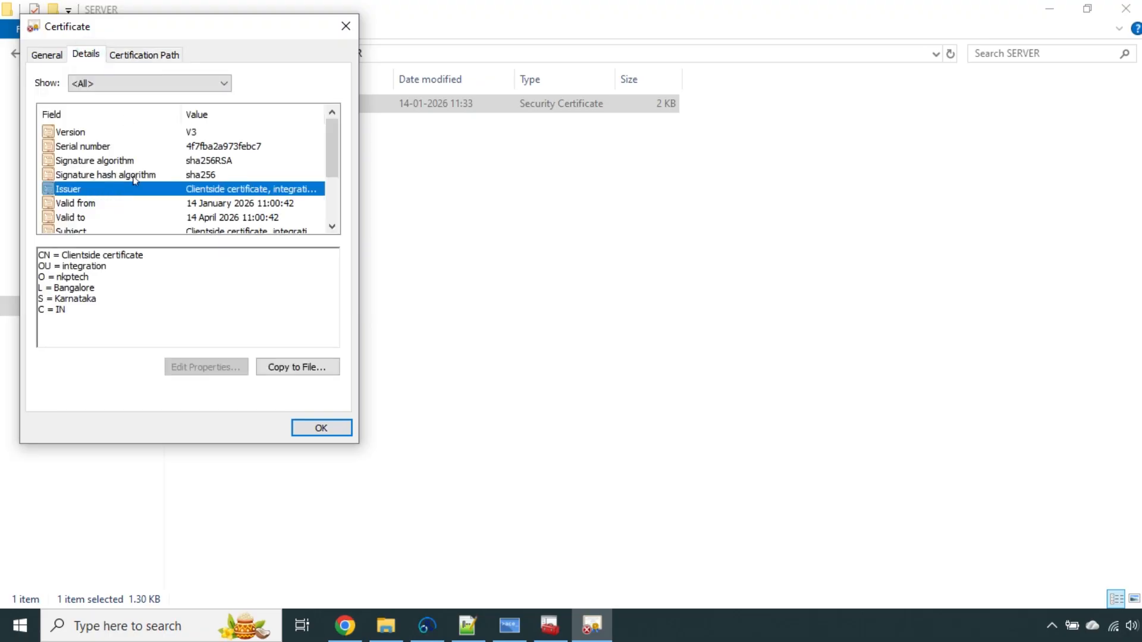
scroll(119, 180, "down", 1)
left_click(104, 189)
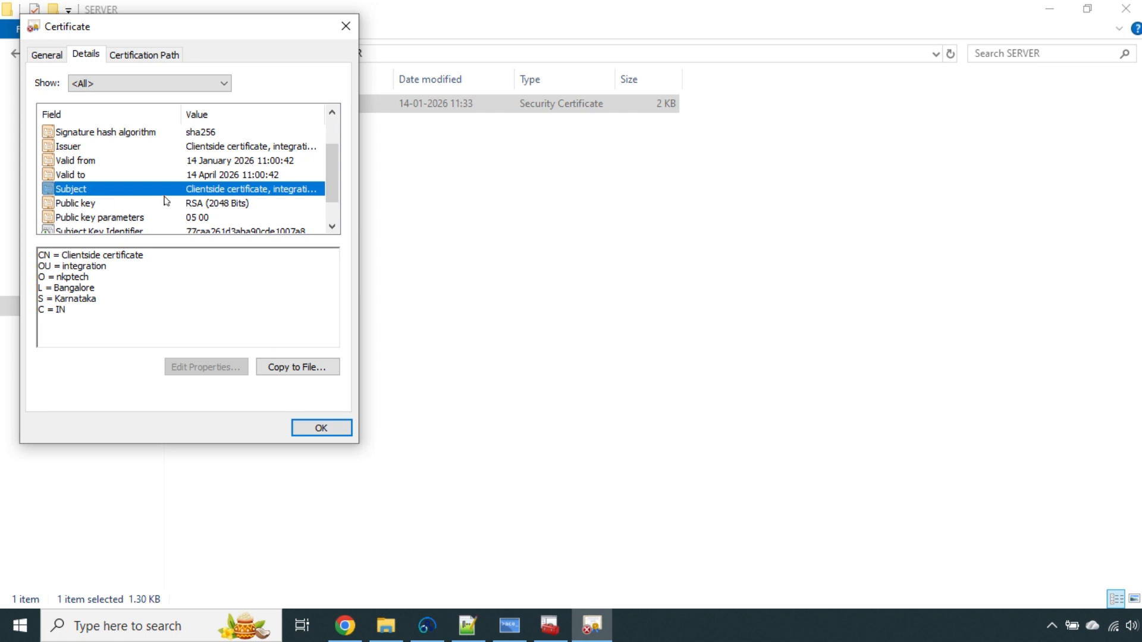
scroll(215, 181, "up", 1)
left_click(345, 26)
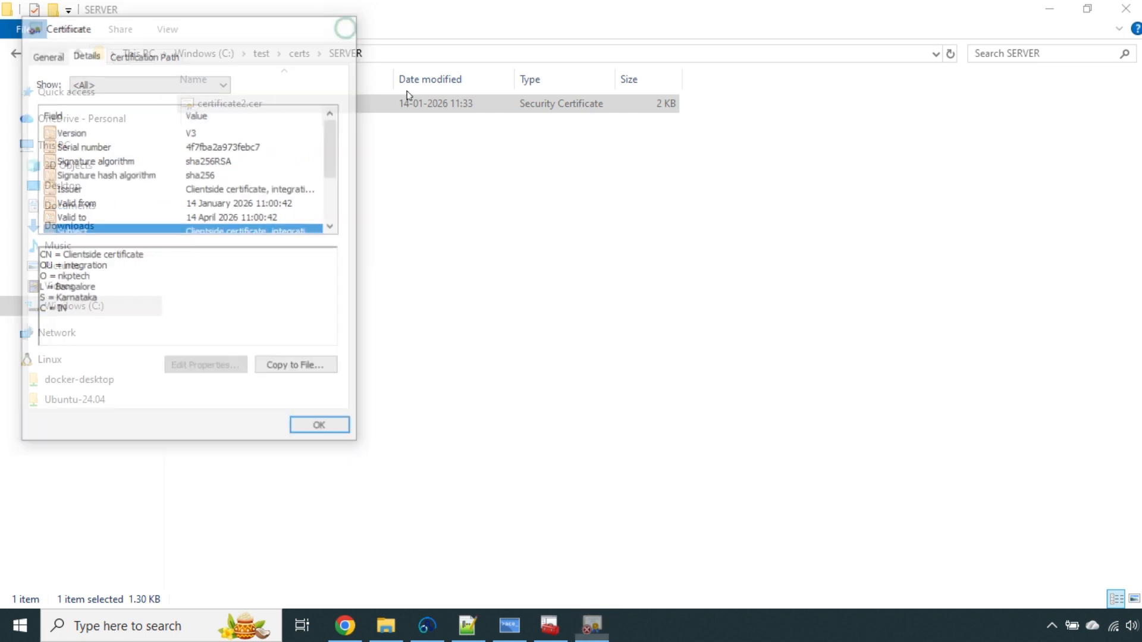
Copy the SERVER folder path, set caPath to 'C:\test\certs\SERVER' in the overrides node.conf.yaml in Notepad++, and save the file
left_click(381, 51)
key("ctrl+c")
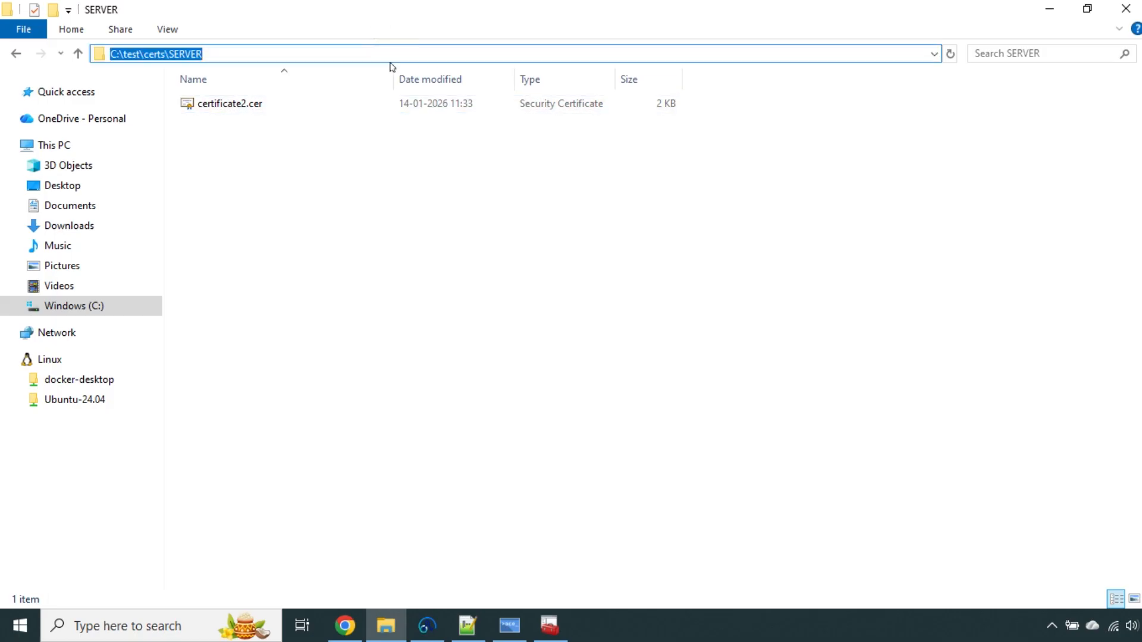
left_click(472, 621)
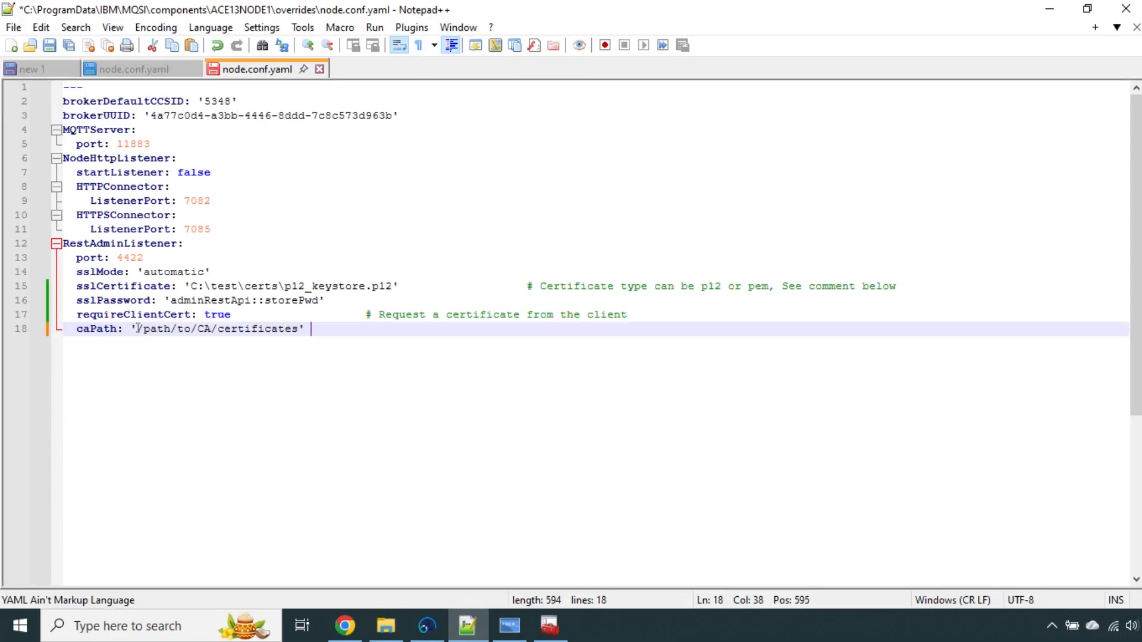
left_click_drag(137, 328, 297, 328)
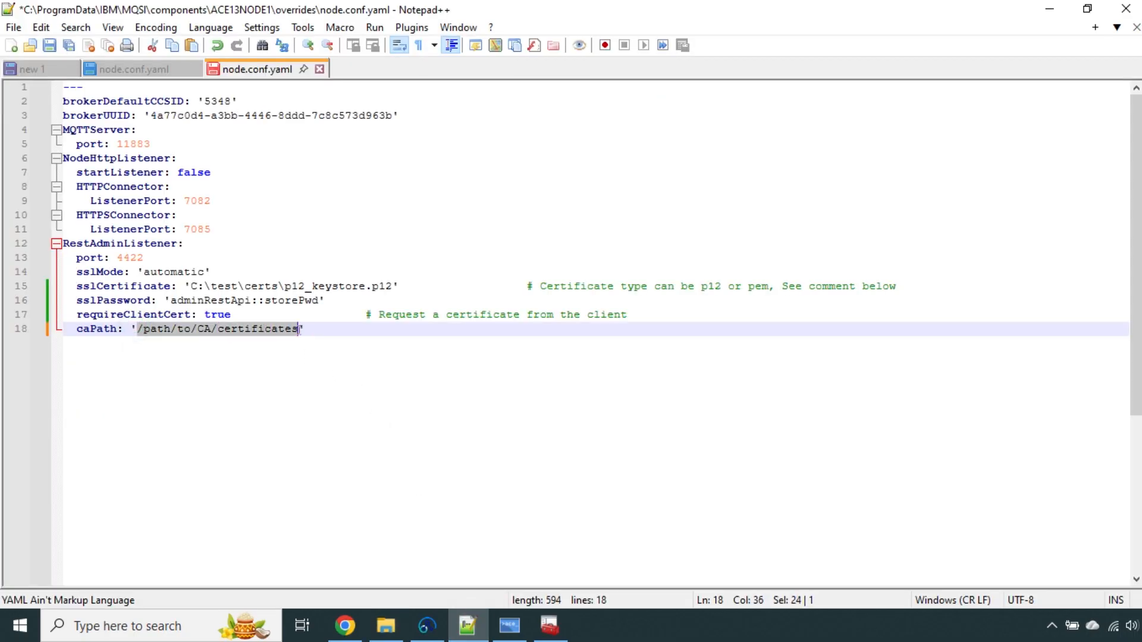
key("ctrl+v")
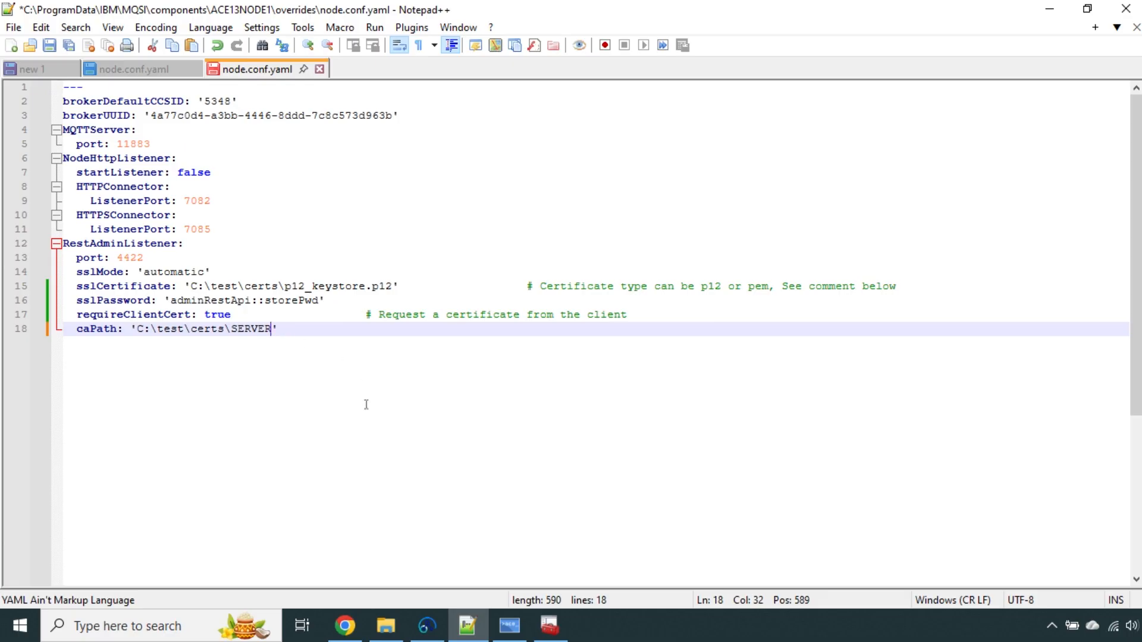
key("ctrl+s")
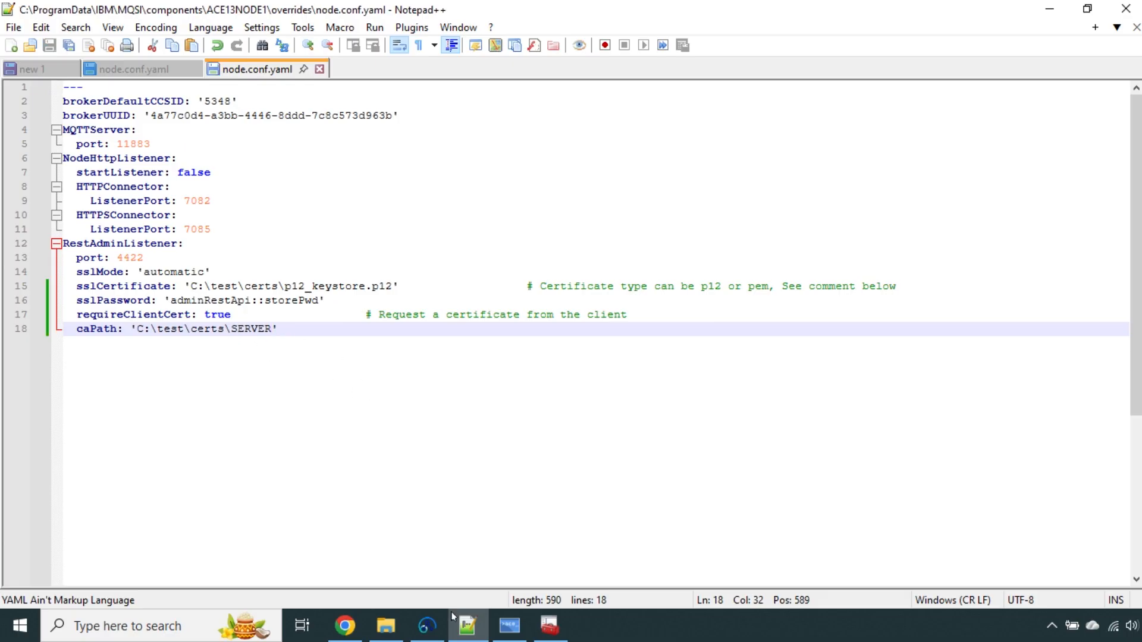
Review the CA certs comment beside caPath in the main node.conf.yaml and check the SERVER folder's contents
left_click(386, 625)
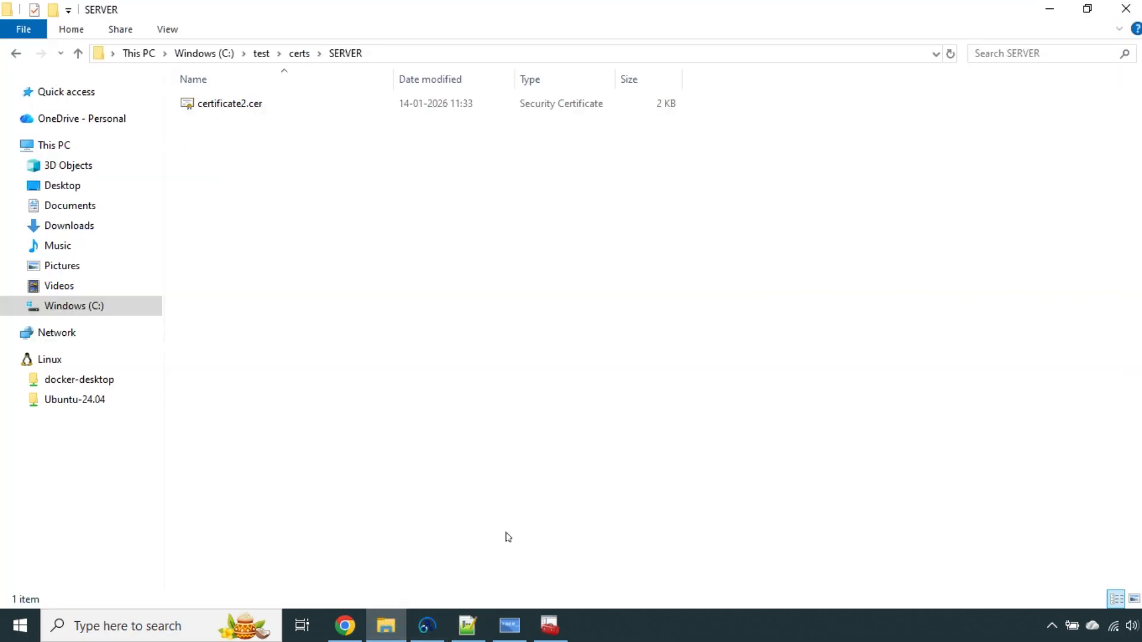
left_click(467, 625)
left_click(134, 69)
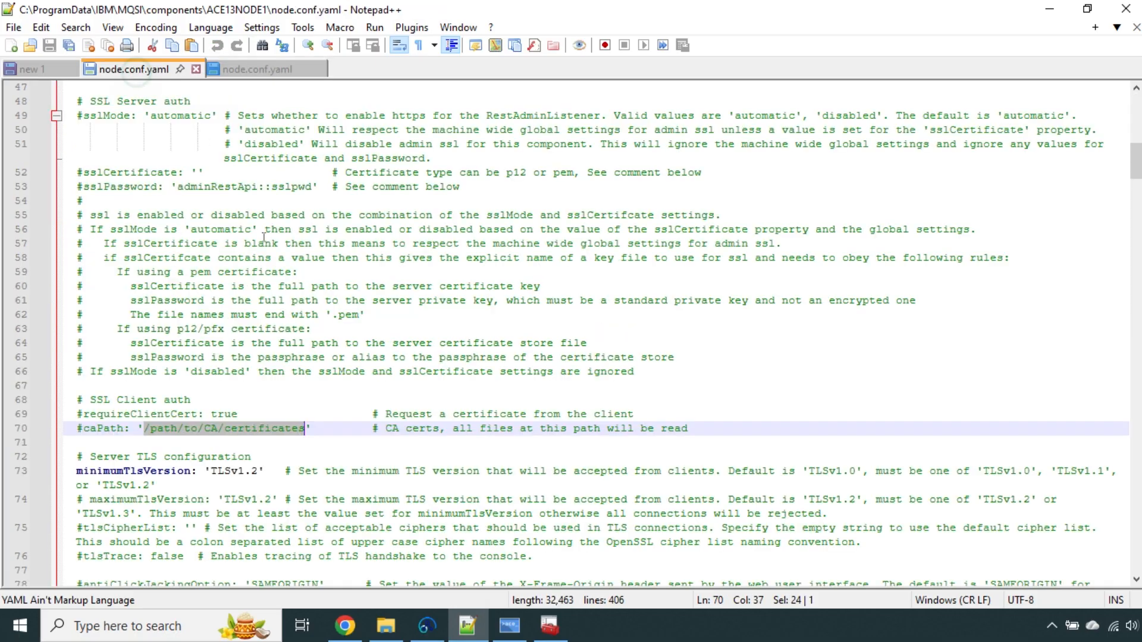
left_click(324, 428)
left_click_drag(385, 429, 442, 430)
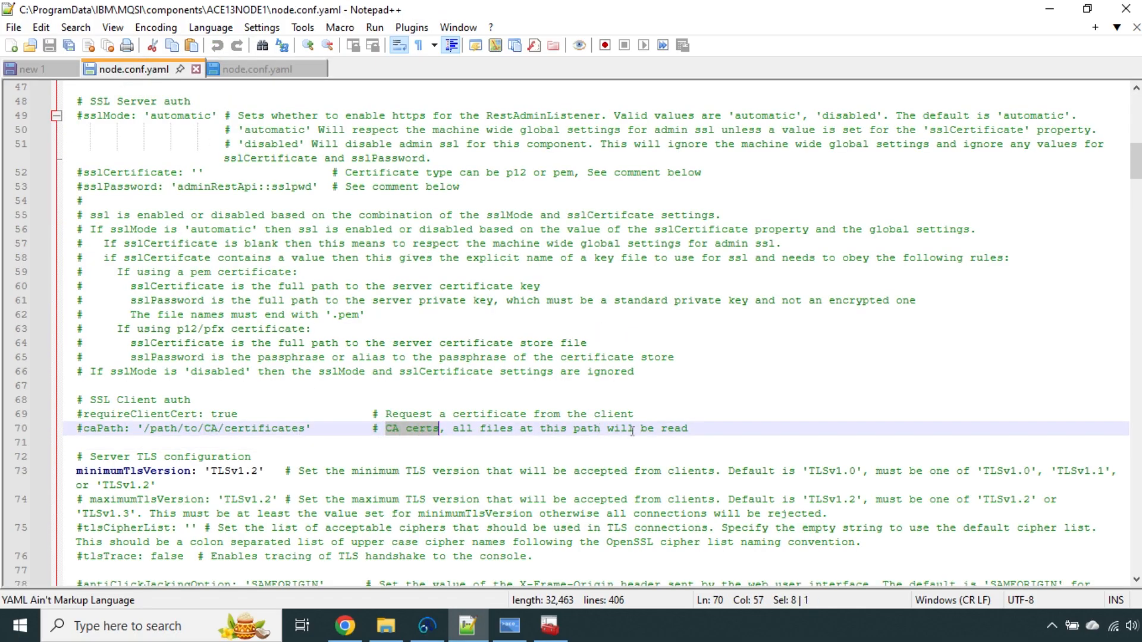
left_click(386, 625)
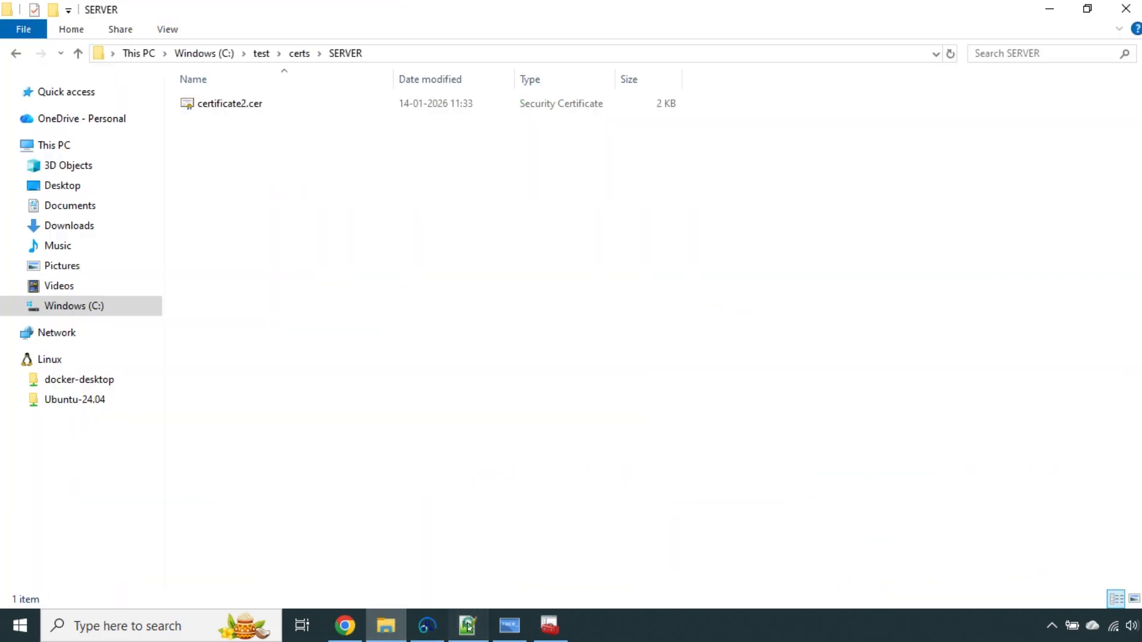
Check the caPath line in the overrides node.conf.yaml, and stop and restart the ACE13NODE1 integration node in the App Connect Toolkit
left_click(468, 626)
left_click(255, 69)
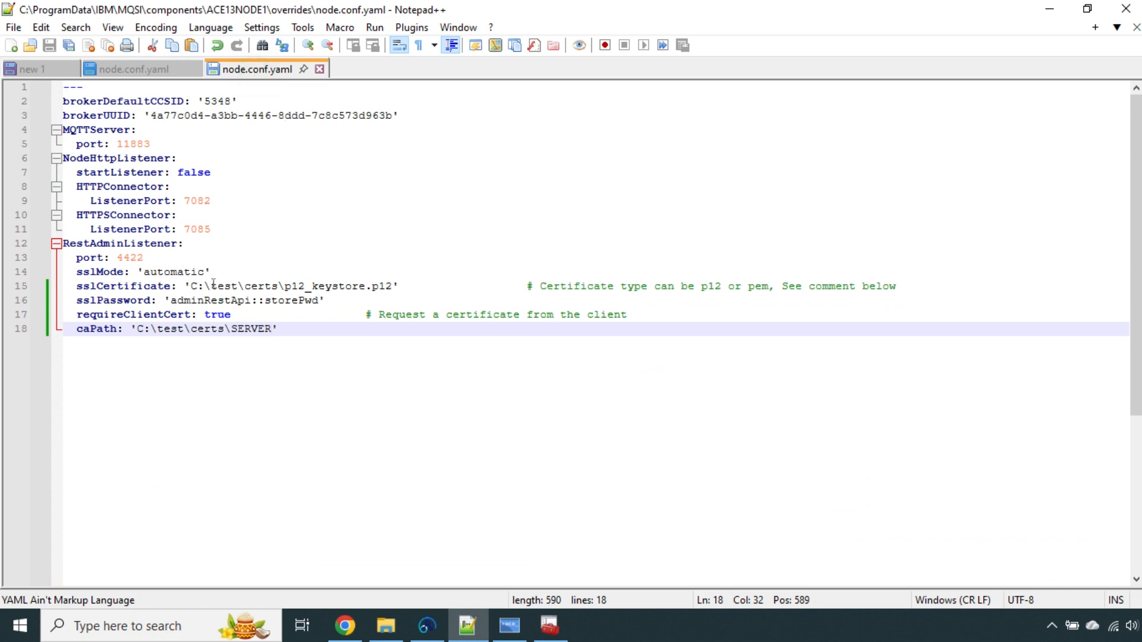
left_click(226, 350)
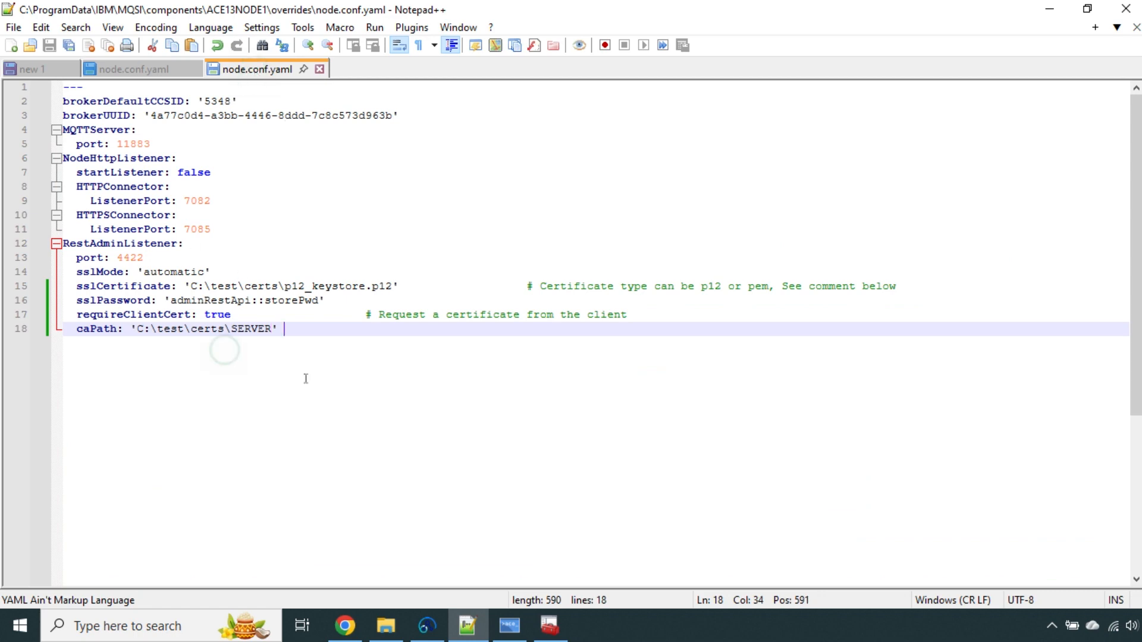
left_click(433, 627)
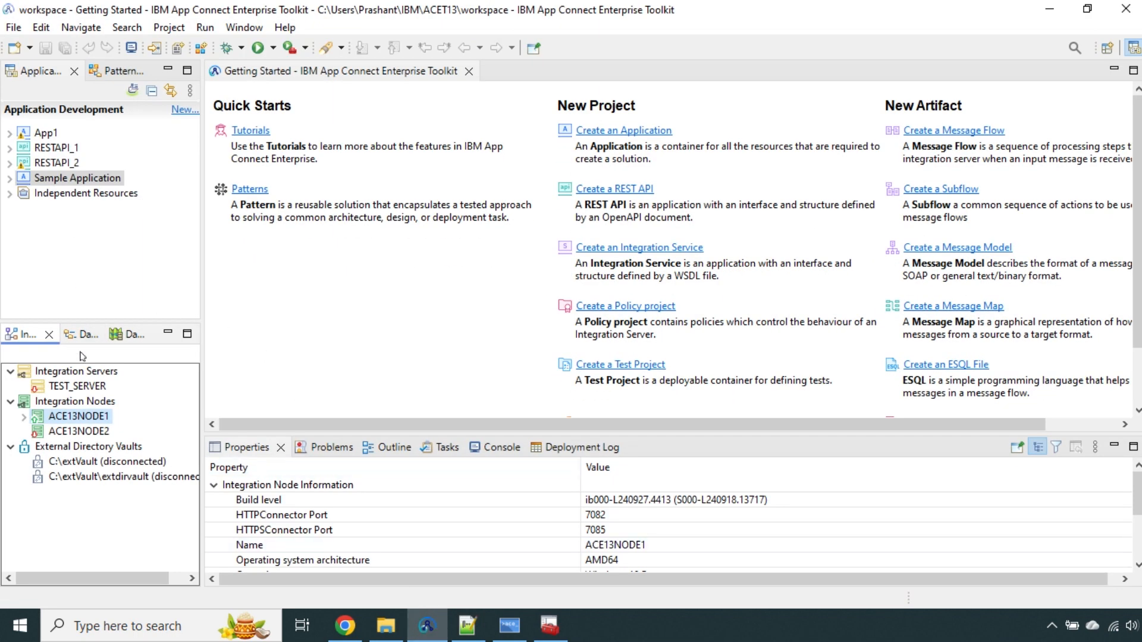
right_click(90, 424)
left_click(148, 522)
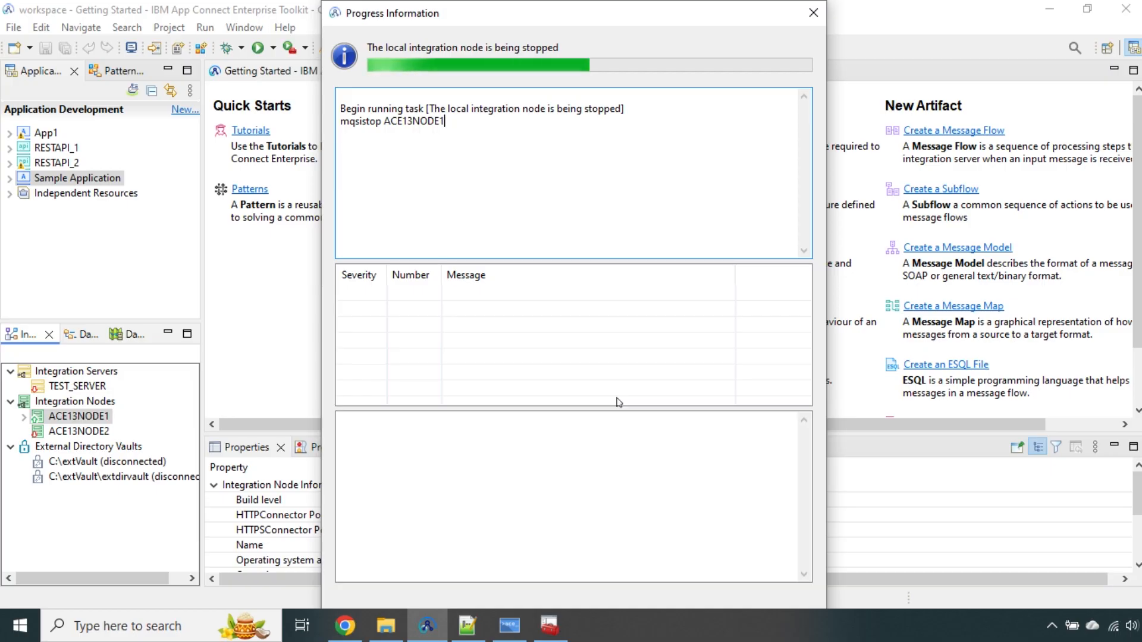
right_click(82, 415)
left_click(116, 449)
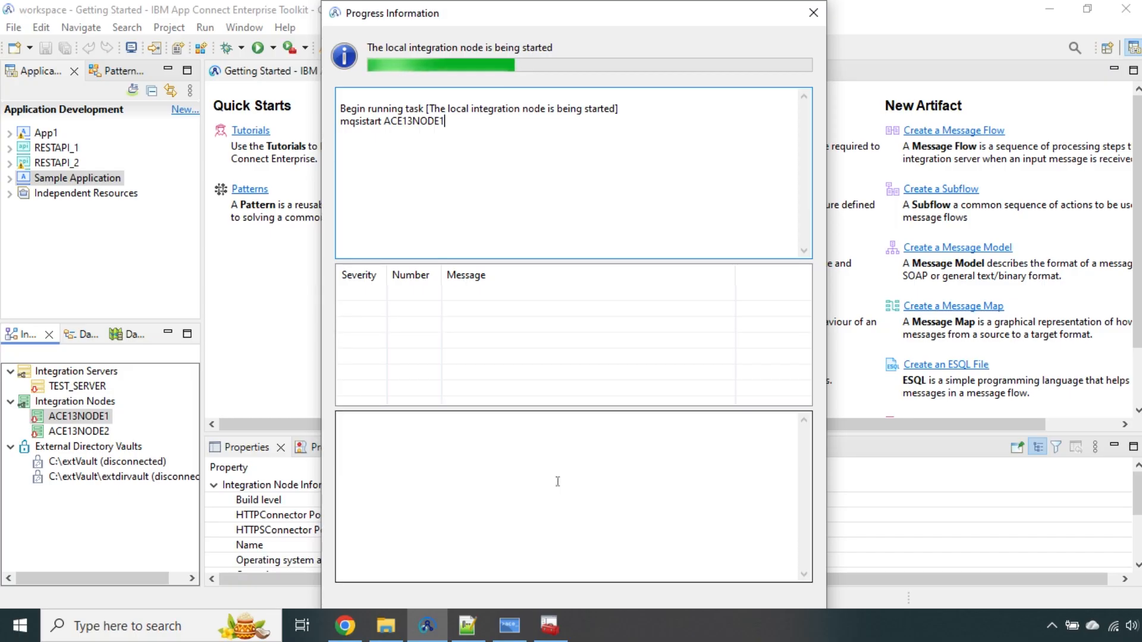
Switch to Notepad++ and review the caPath folder value in the overrides node.conf.yaml
left_click(469, 625)
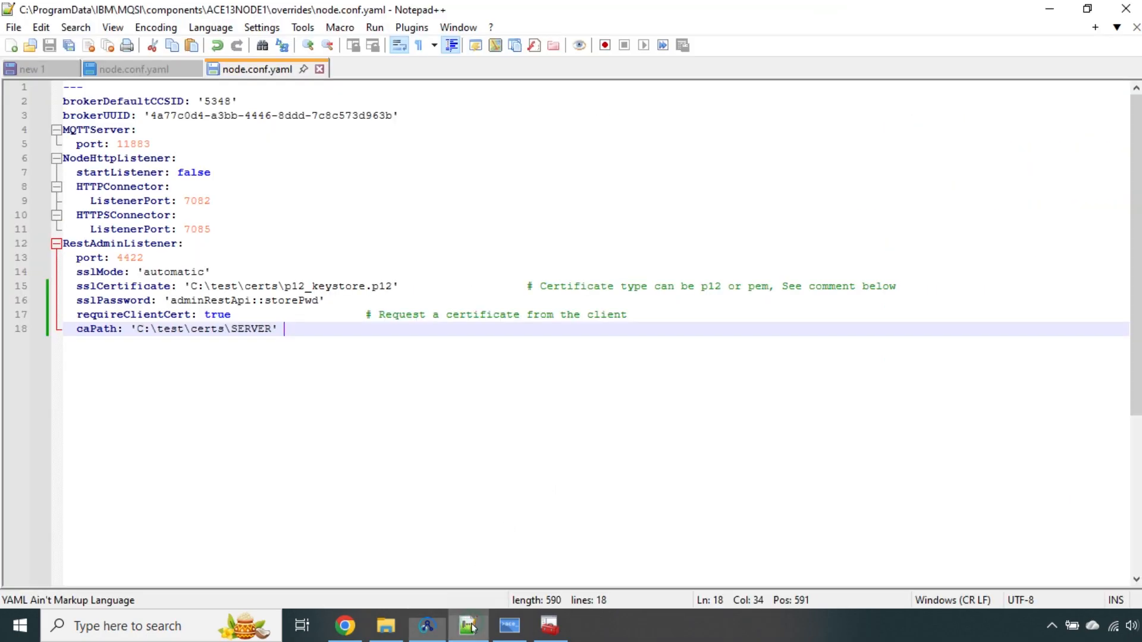
left_click_drag(137, 329, 274, 329)
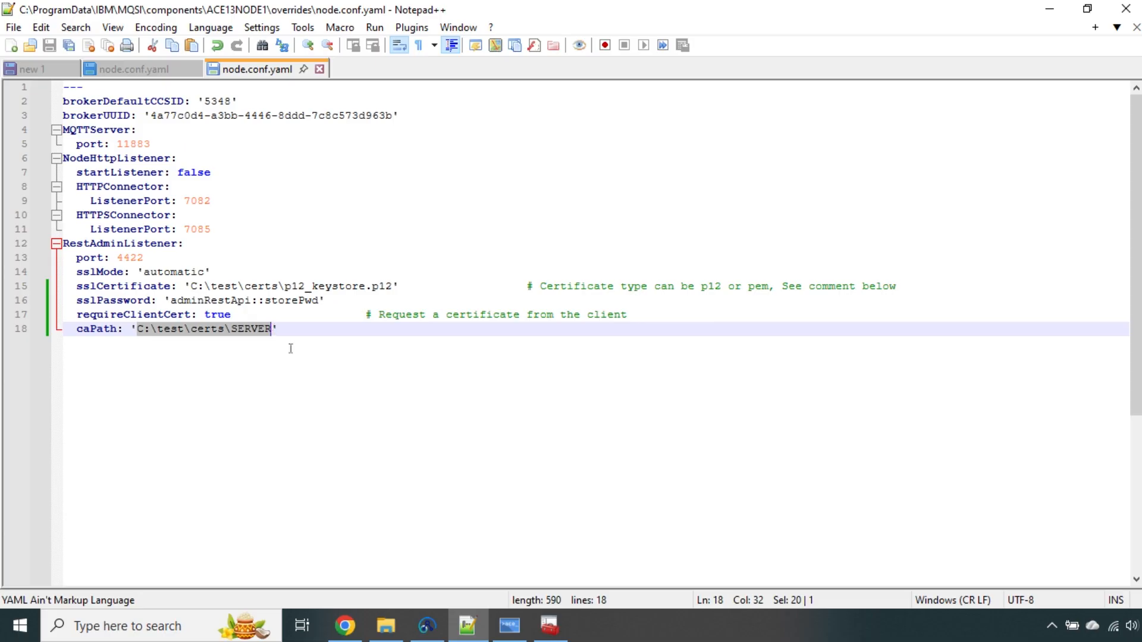
left_click(389, 398)
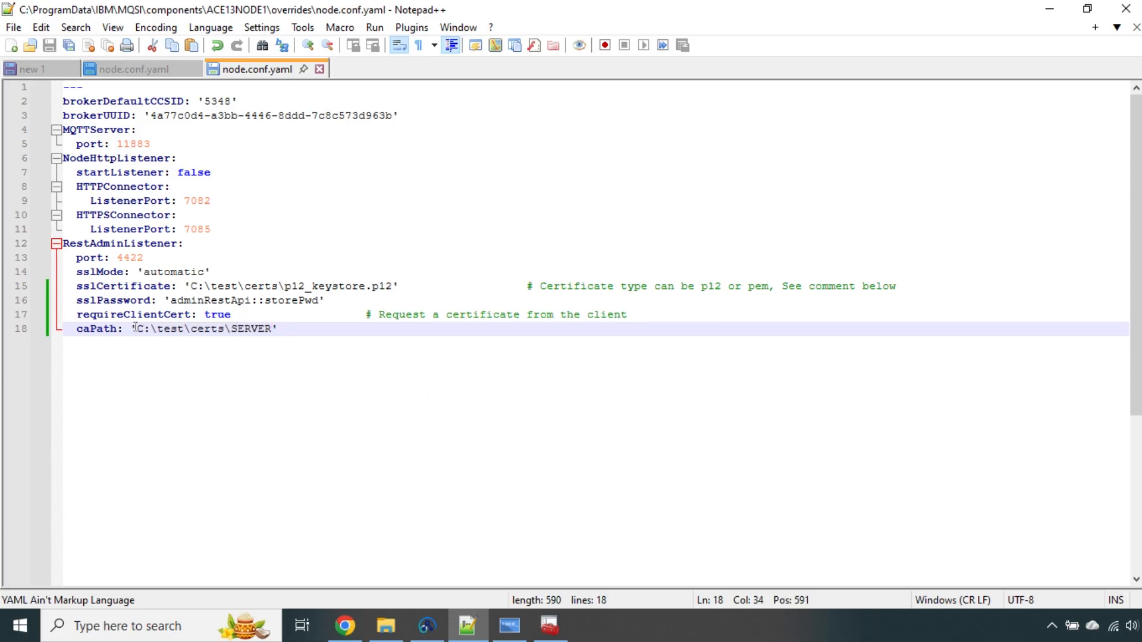
left_click_drag(136, 329, 271, 329)
left_click(271, 350)
left_click(257, 329)
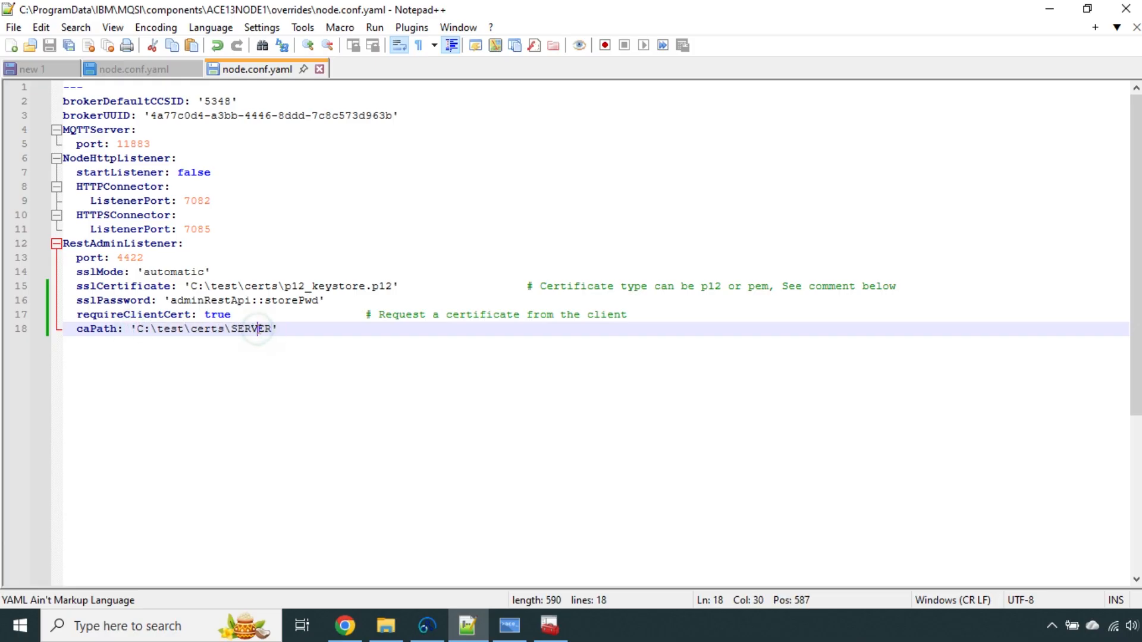
Open the ACE13NODE1 web user interface from the App Connect Toolkit and expand the privacy warning's advanced details
left_click(427, 626)
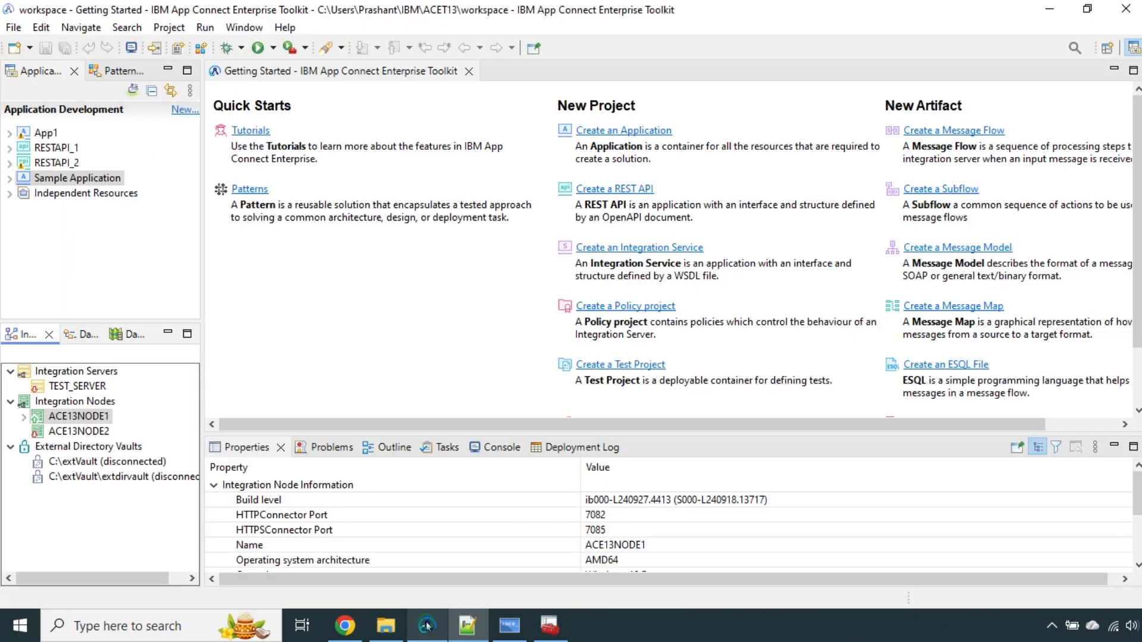
right_click(98, 424)
left_click(166, 474)
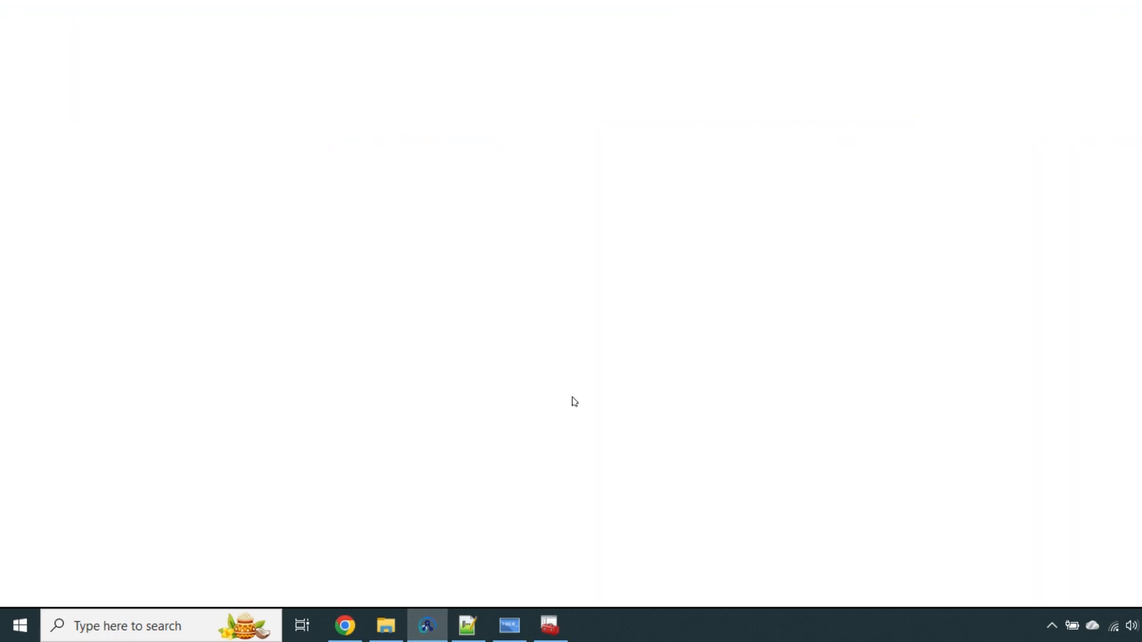
left_click(349, 415)
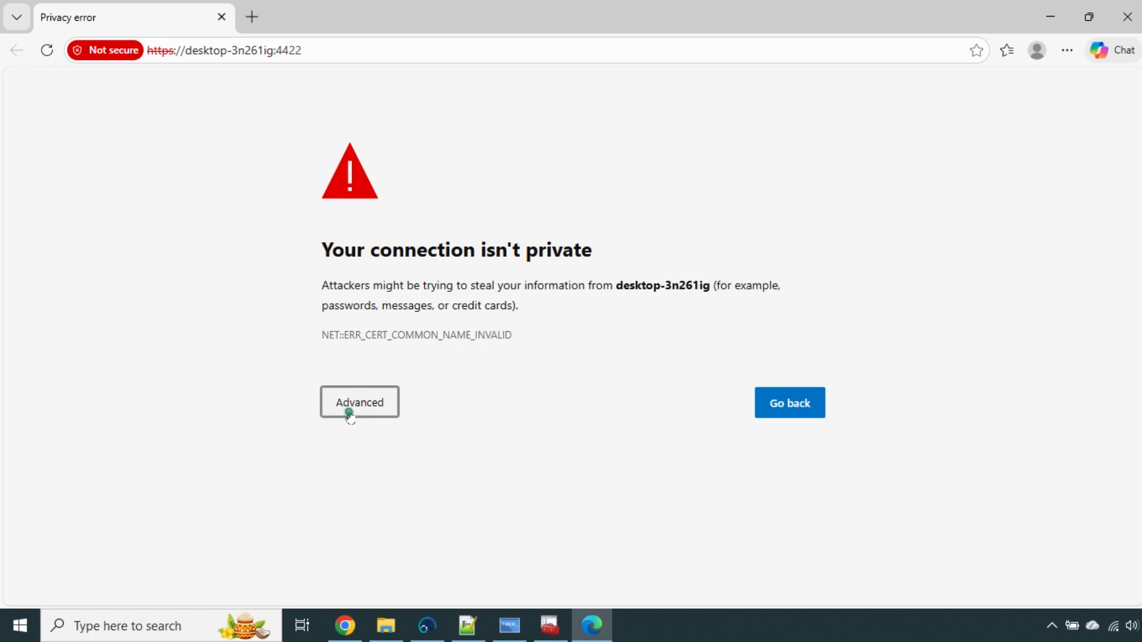
View the site's certificate, examine its subject, issuer and validity period, and close the certificate viewer
left_click(104, 50)
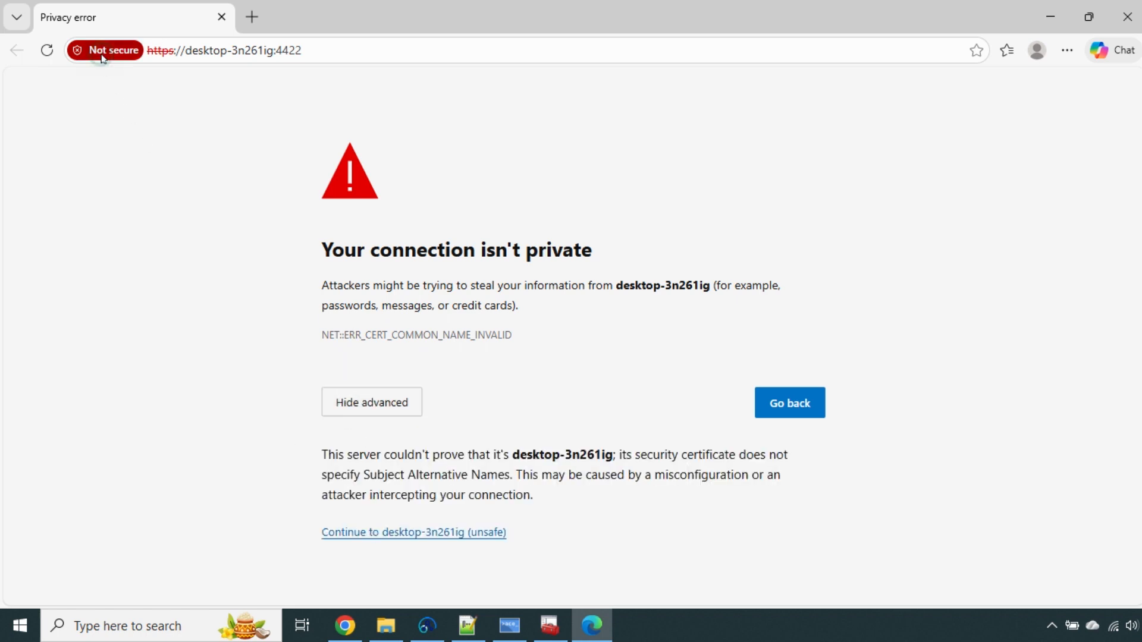
left_click(364, 138)
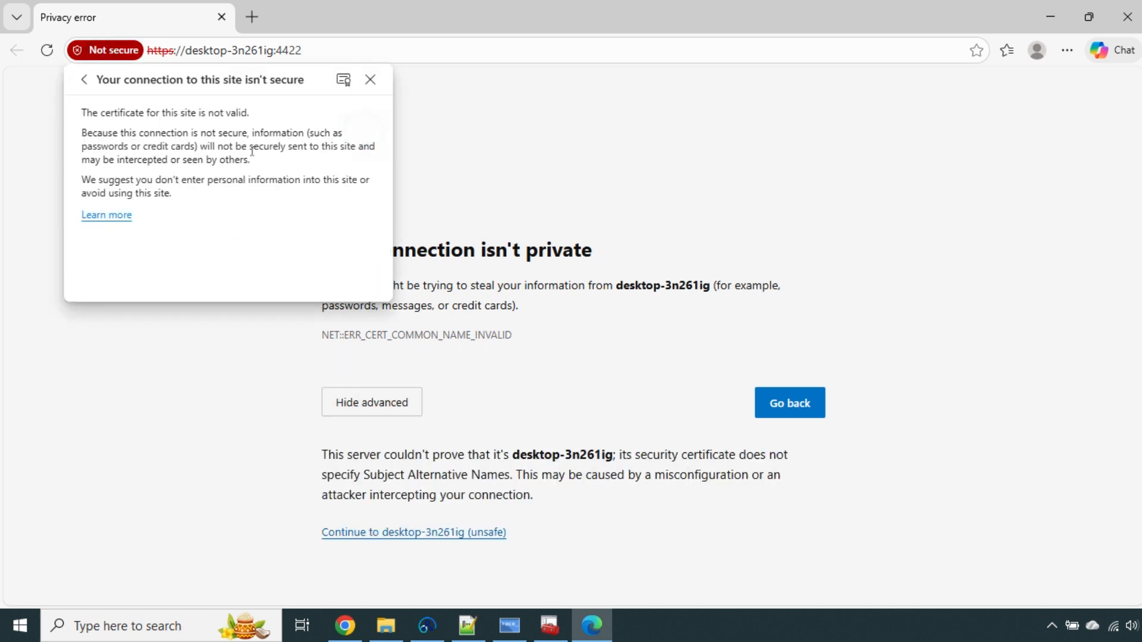
left_click(342, 78)
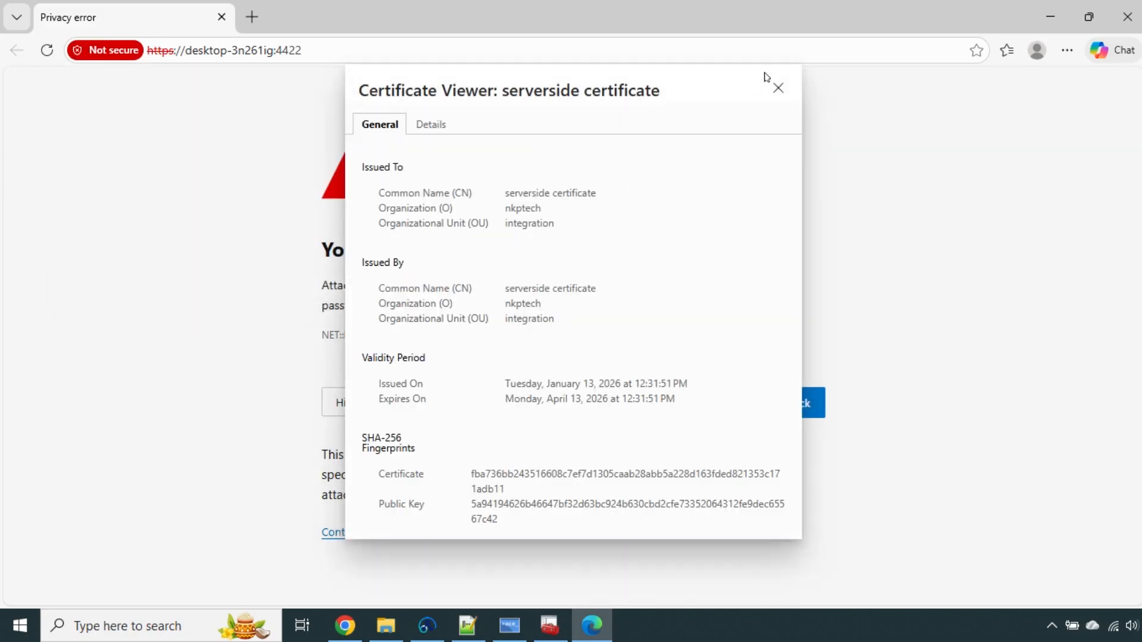
left_click(778, 88)
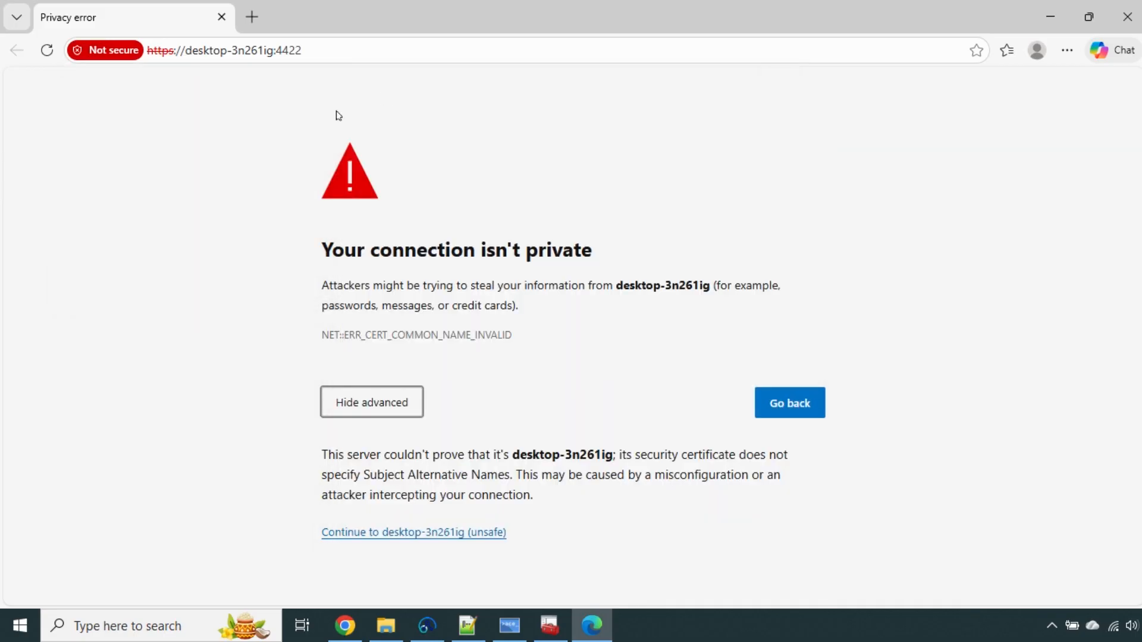
Continue to the site despite the warning, check requireClientCert in the overrides node.conf.yaml, and authenticate with the Clientside certificate
left_click(392, 533)
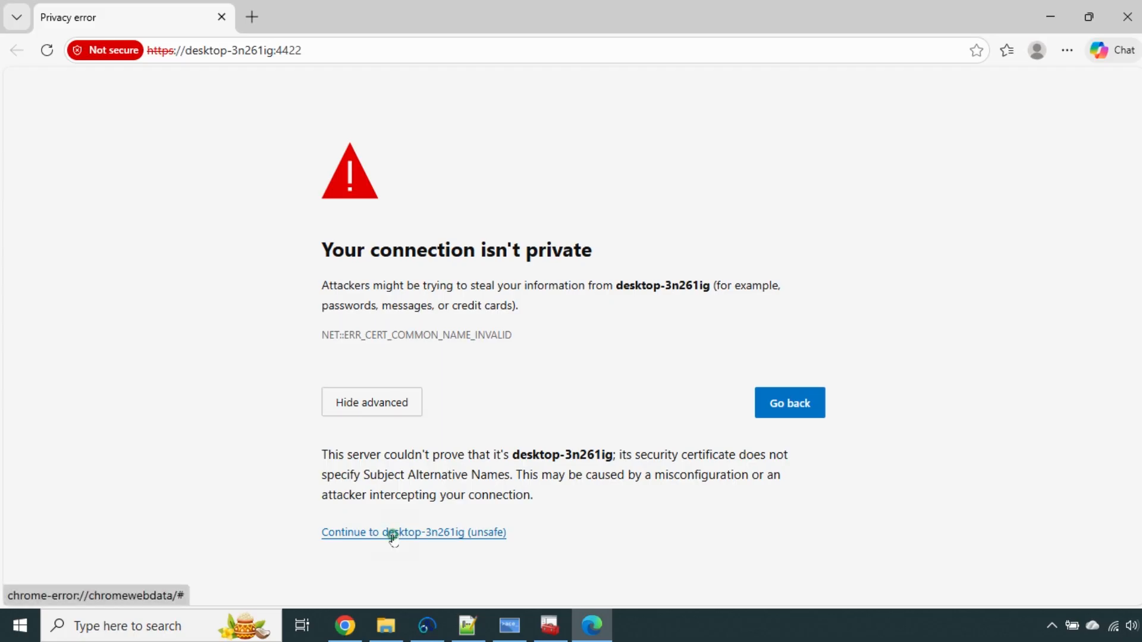
left_click(498, 214)
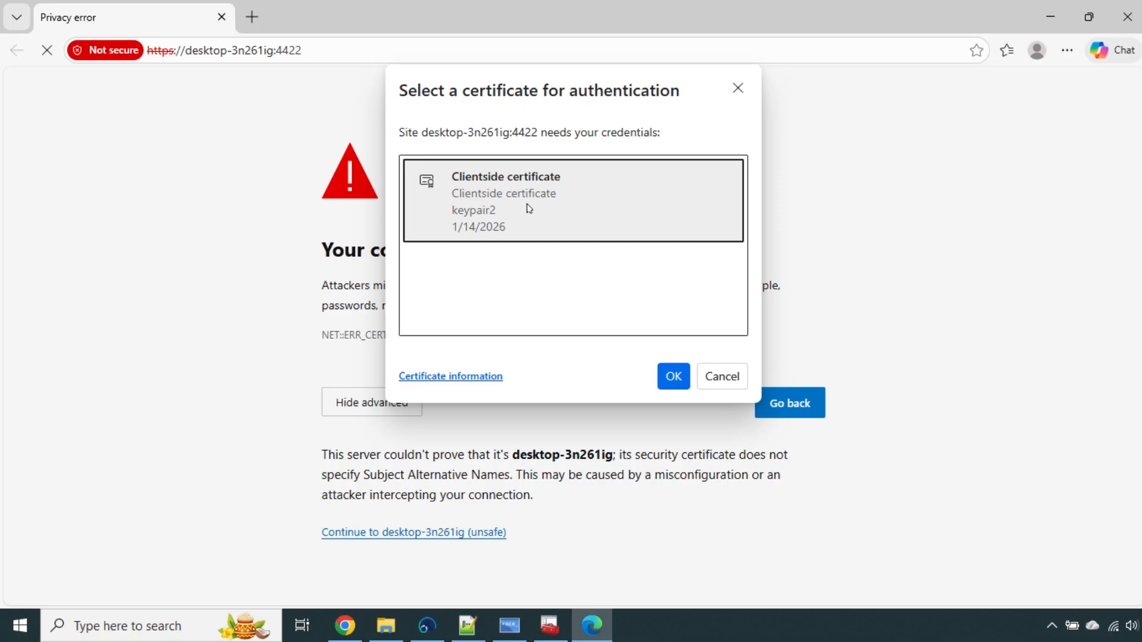
left_click(468, 624)
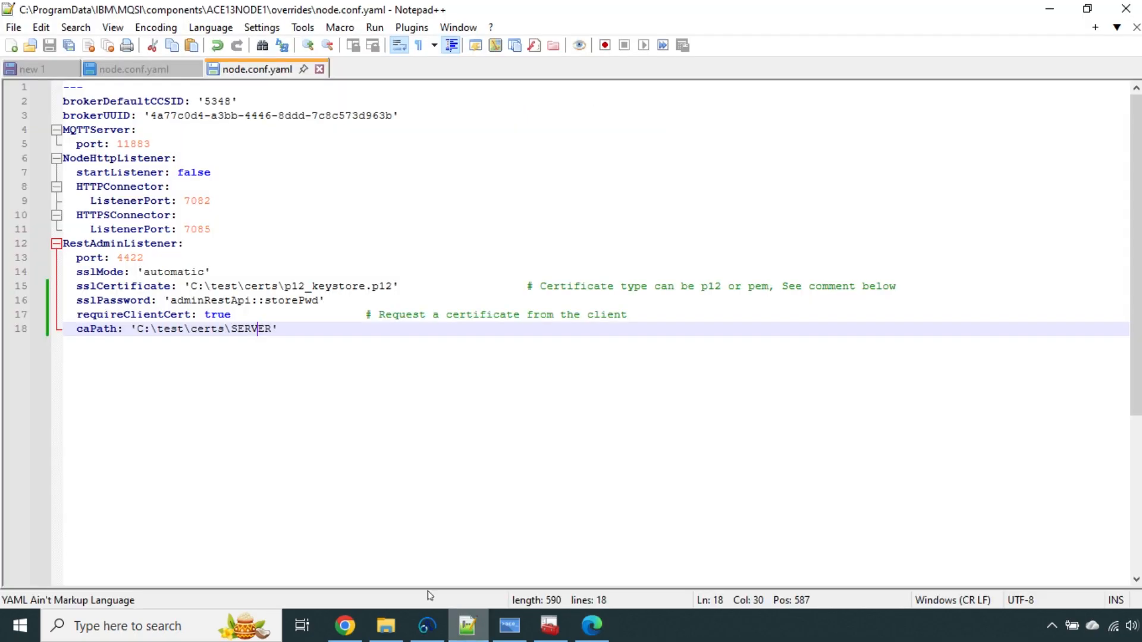
double_click(101, 328)
double_click(110, 315)
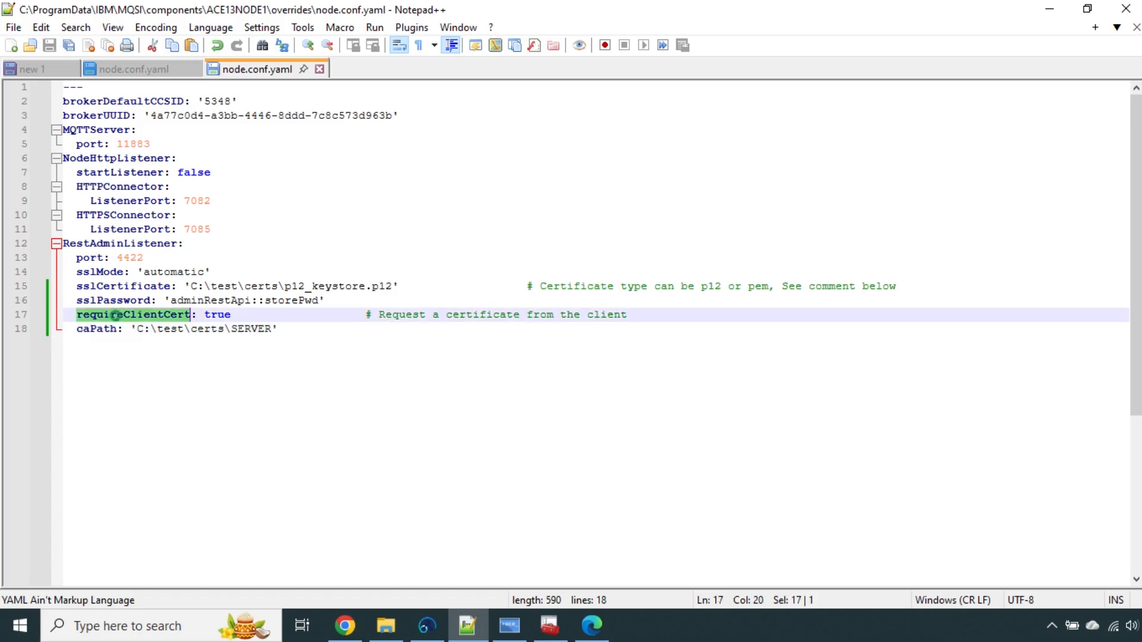
left_click_drag(380, 314, 622, 315)
left_click(587, 625)
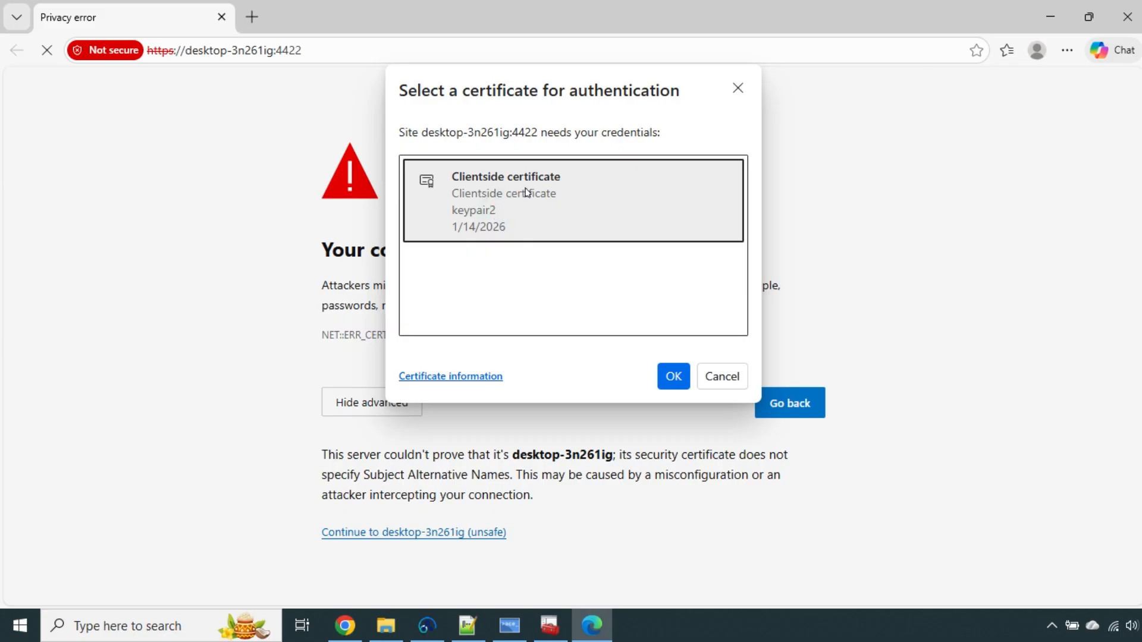
left_click(672, 377)
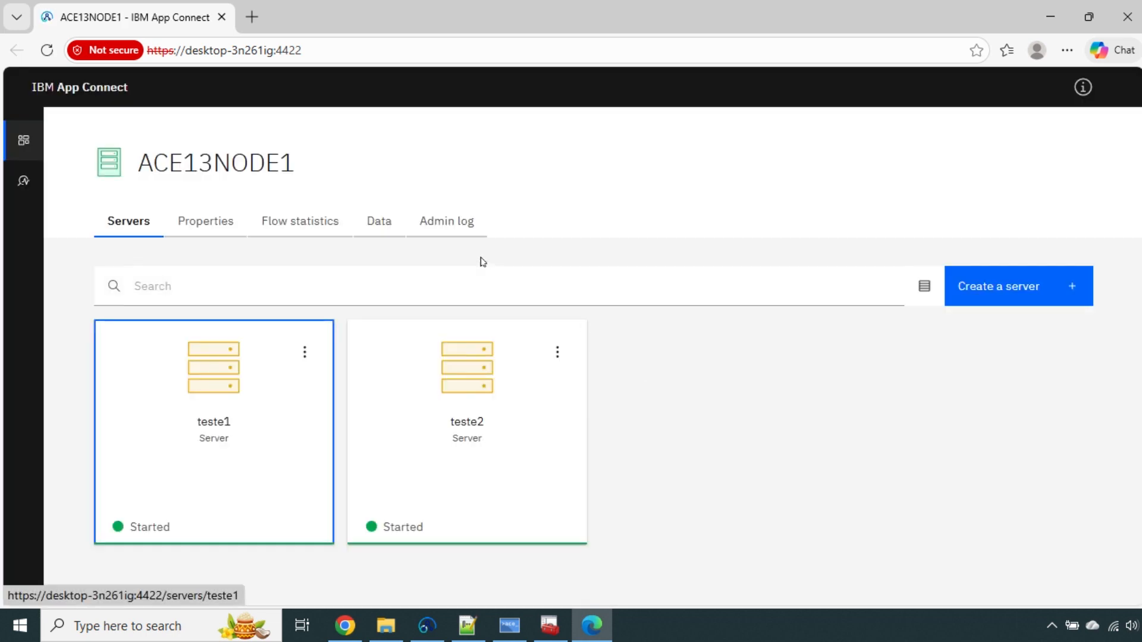
Review the caPath line in the overrides node.conf.yaml in Notepad++ alongside the ACE13NODE1 servers page in the browser
left_click(468, 624)
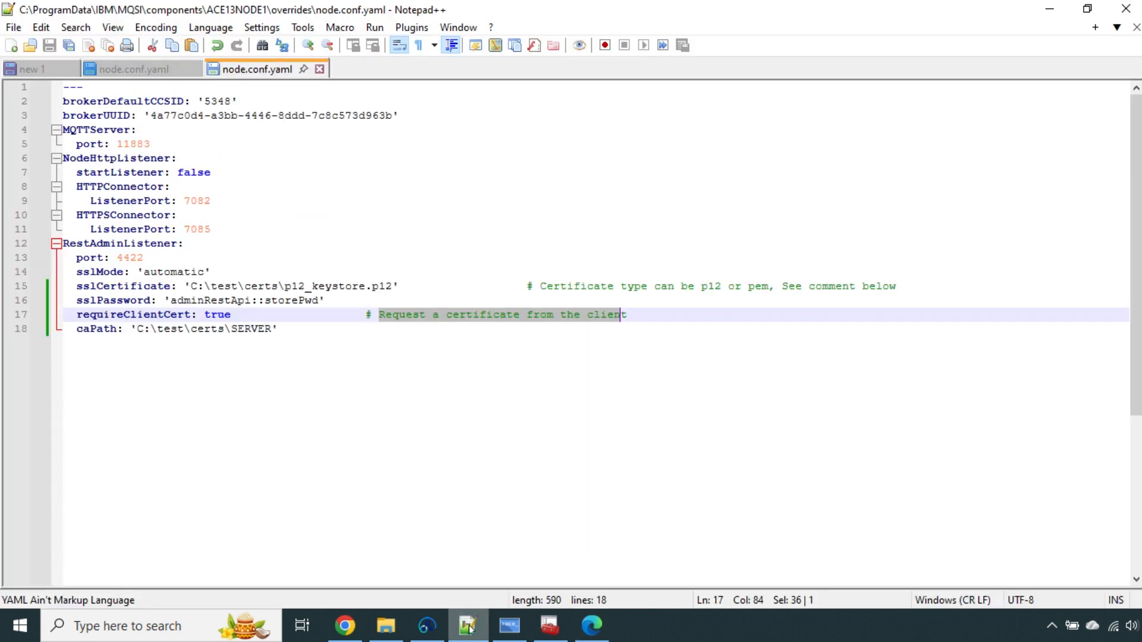
left_click(260, 330)
left_click_drag(77, 328, 280, 331)
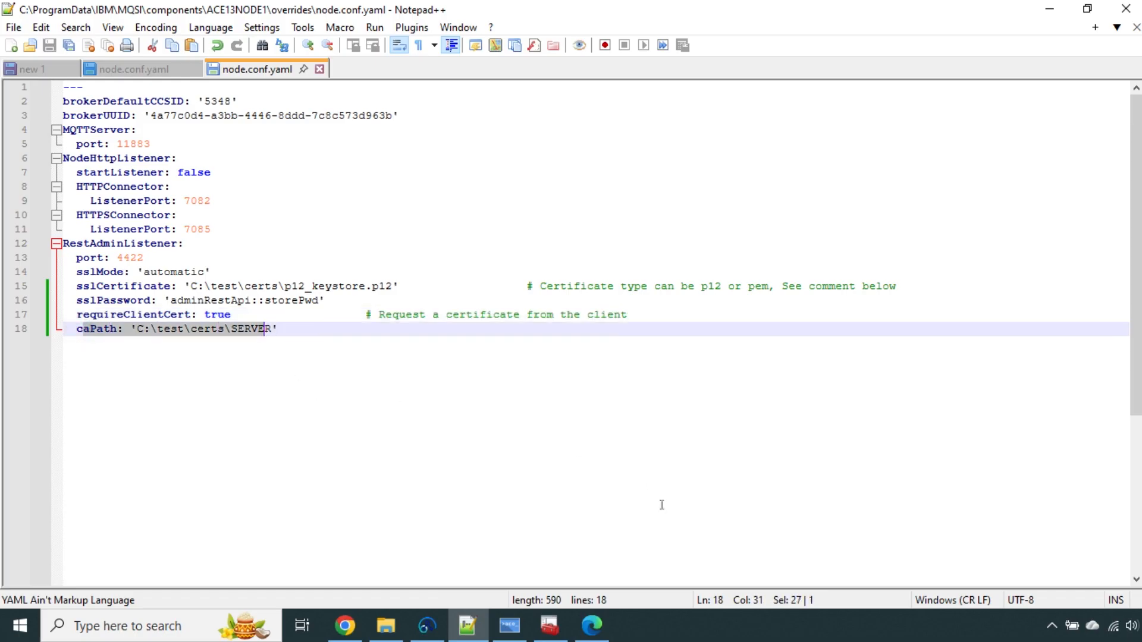
left_click(591, 626)
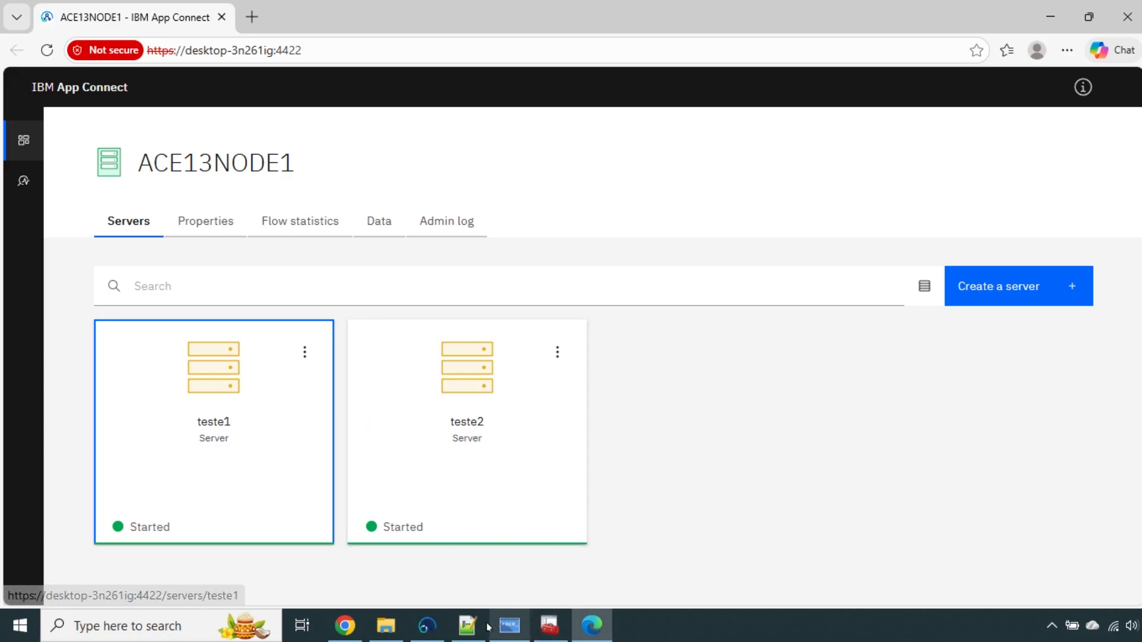
left_click(468, 626)
left_click(179, 341)
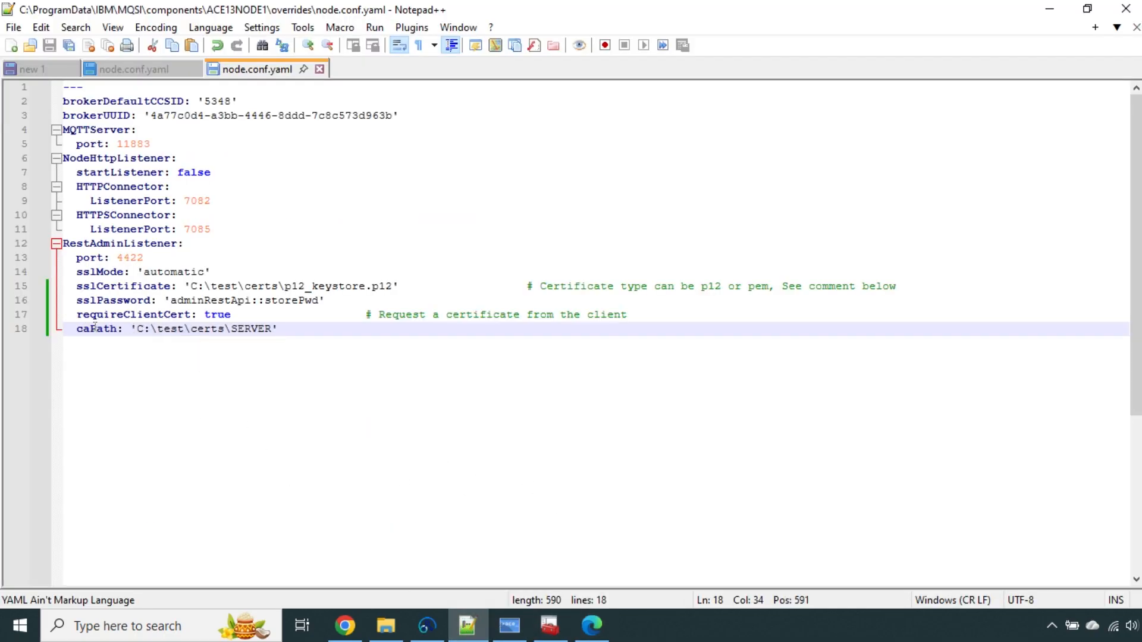
left_click(601, 627)
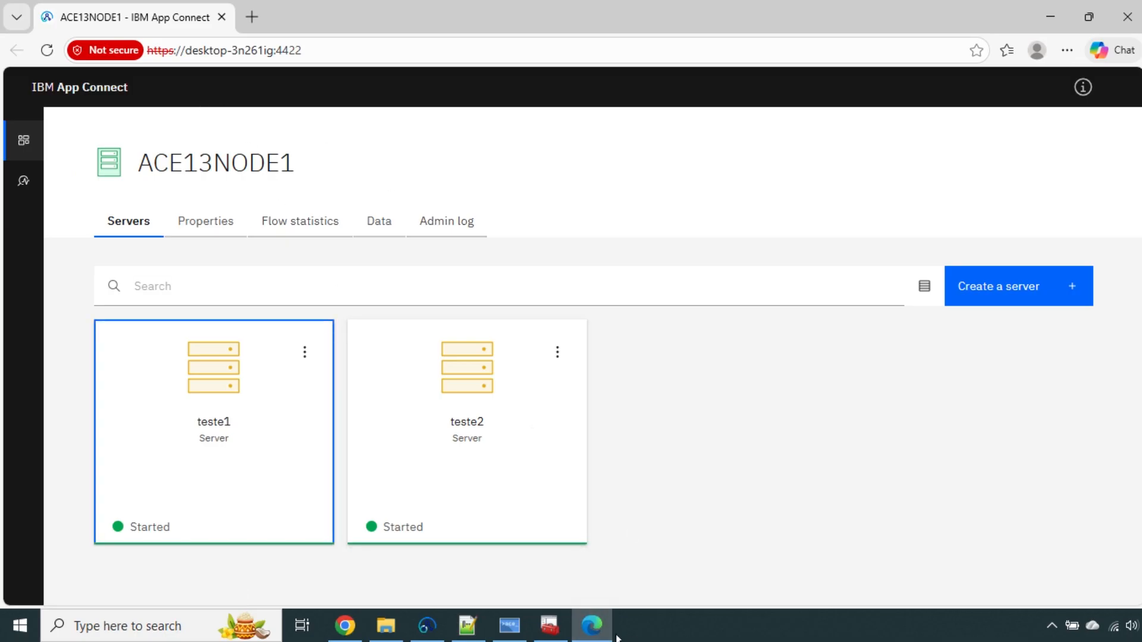
mouse_move(605, 638)
left_click(718, 468)
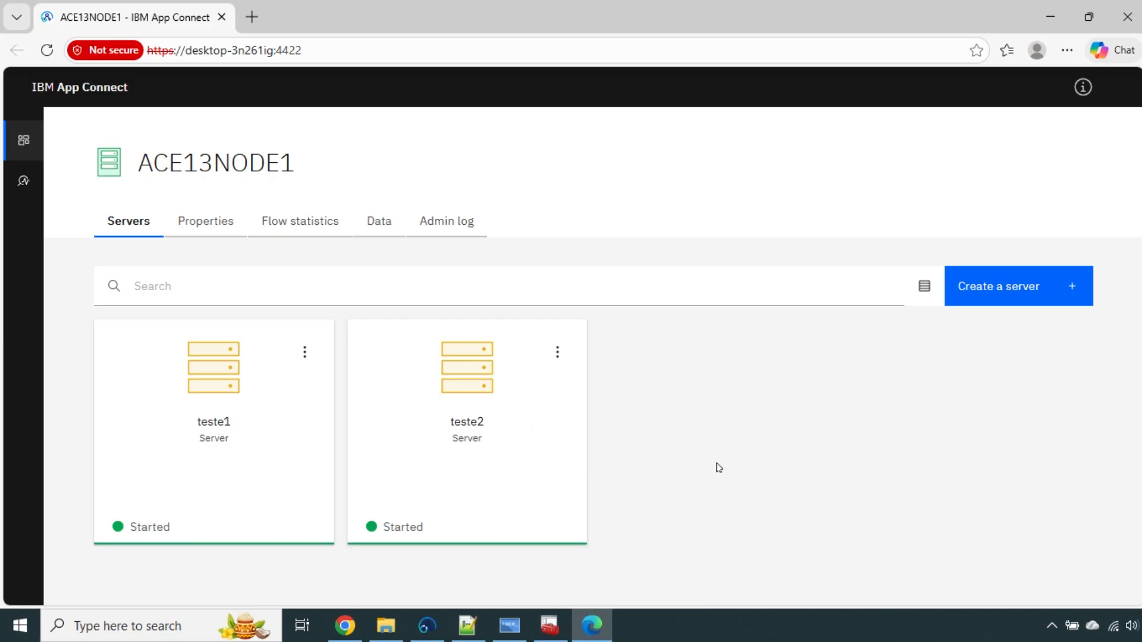